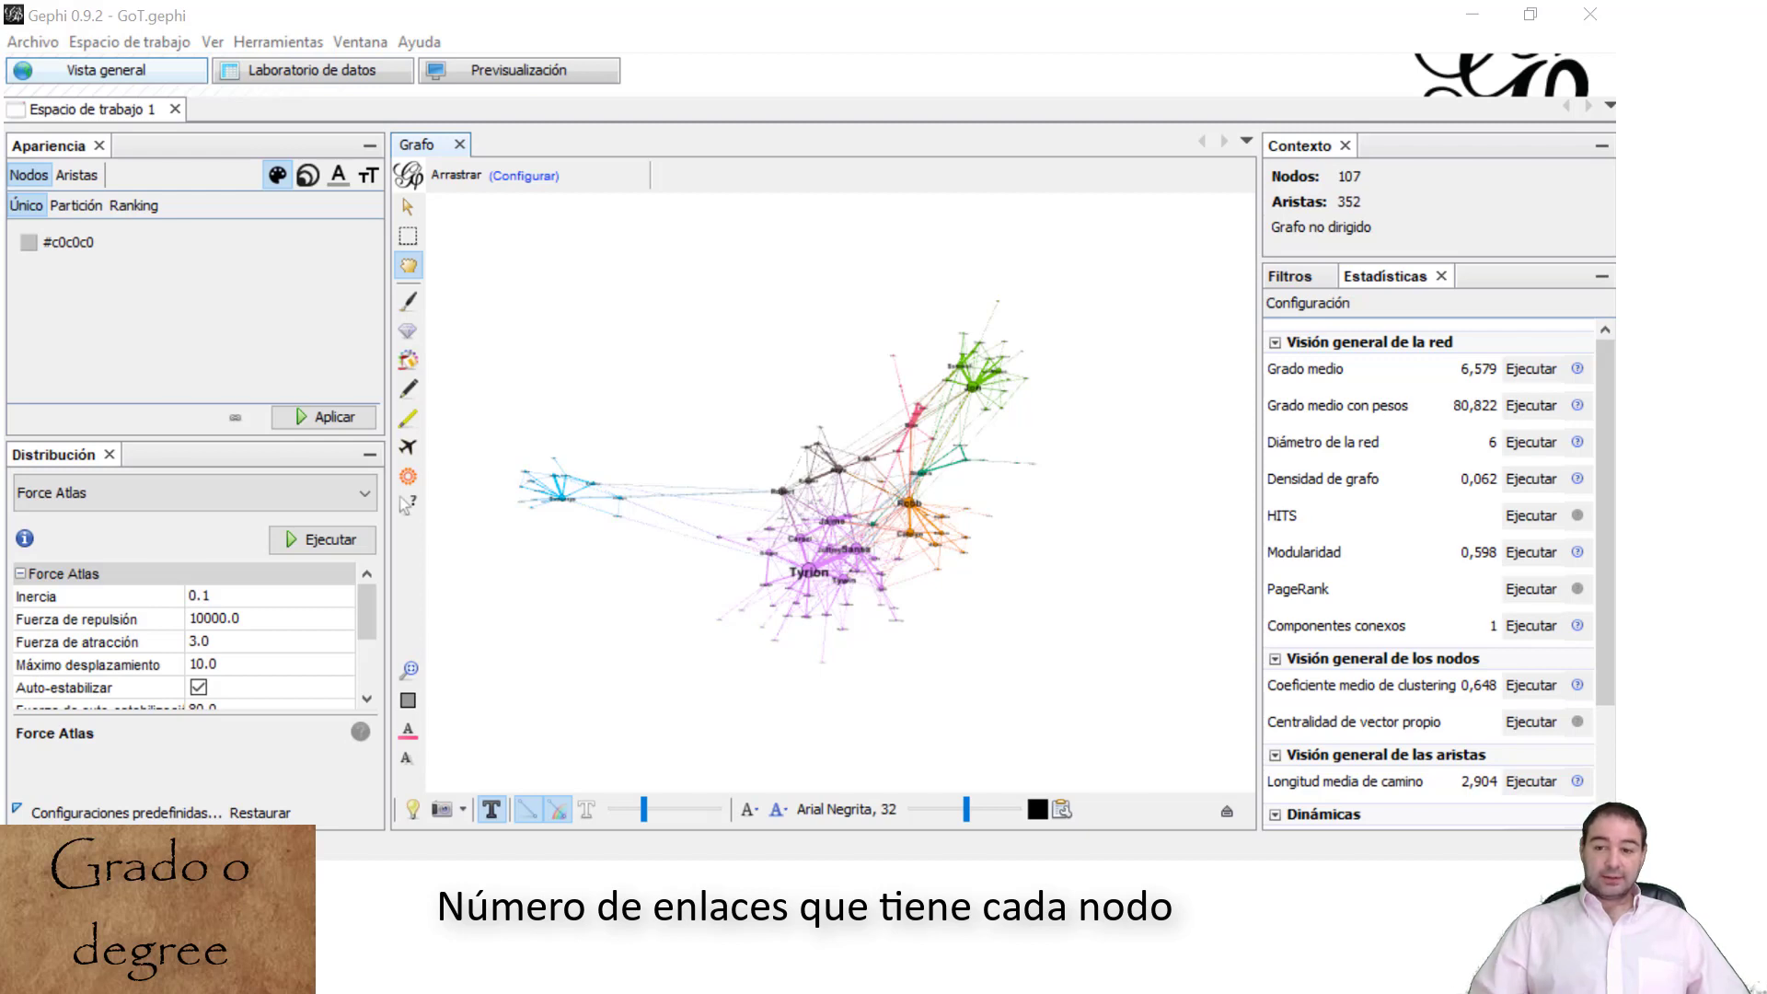
# Run the average degree and average weighted degree statistics, reviewing the degree distribution report of each
pyautogui.click(1513, 366)
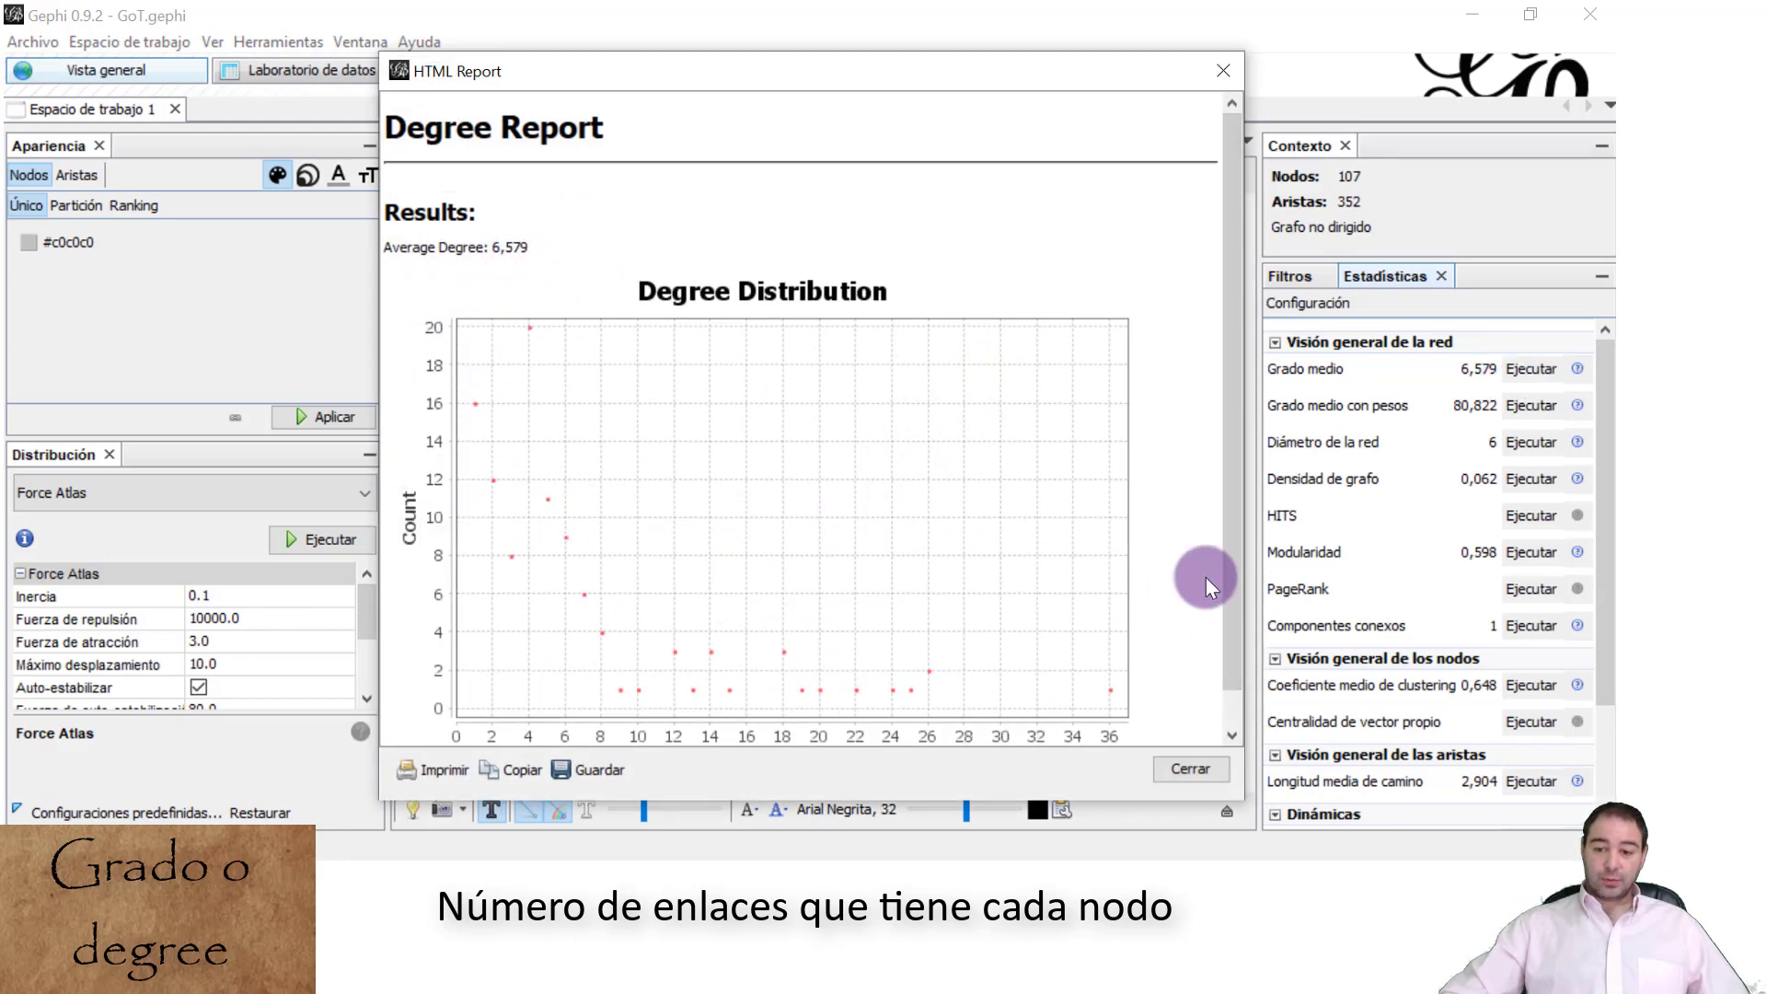
pyautogui.scroll(-1, 1230, 629)
pyautogui.click(1191, 769)
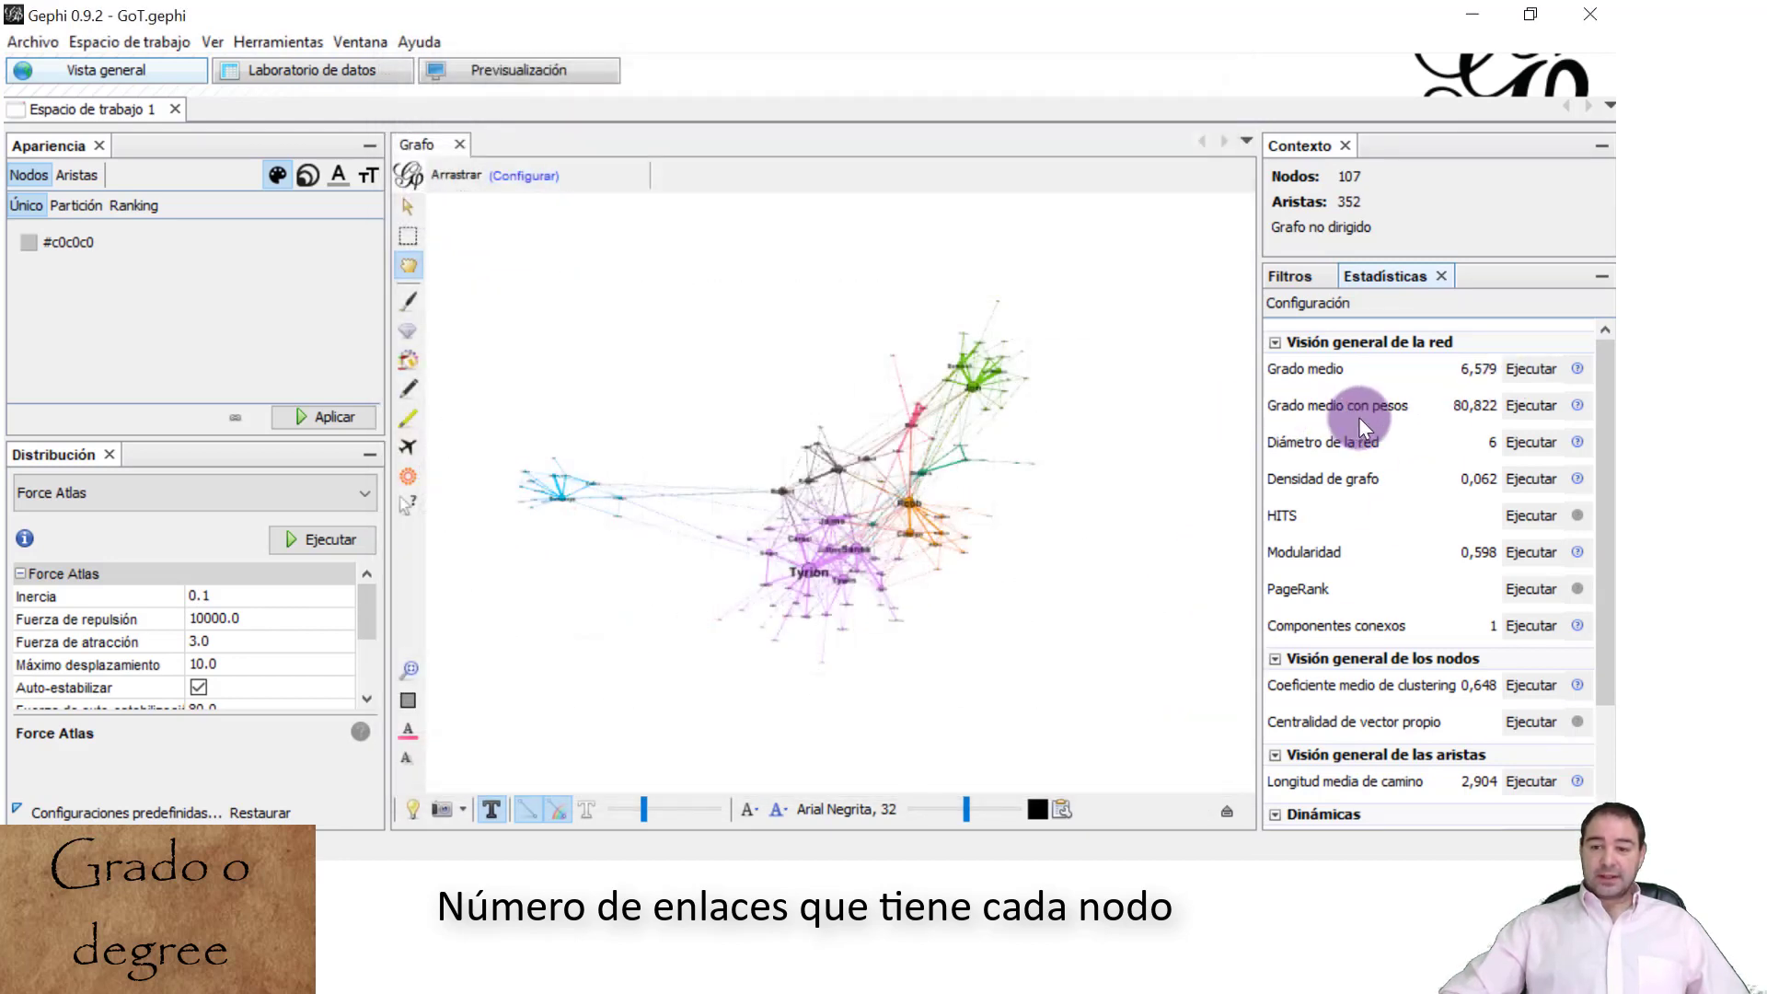
pyautogui.click(1528, 407)
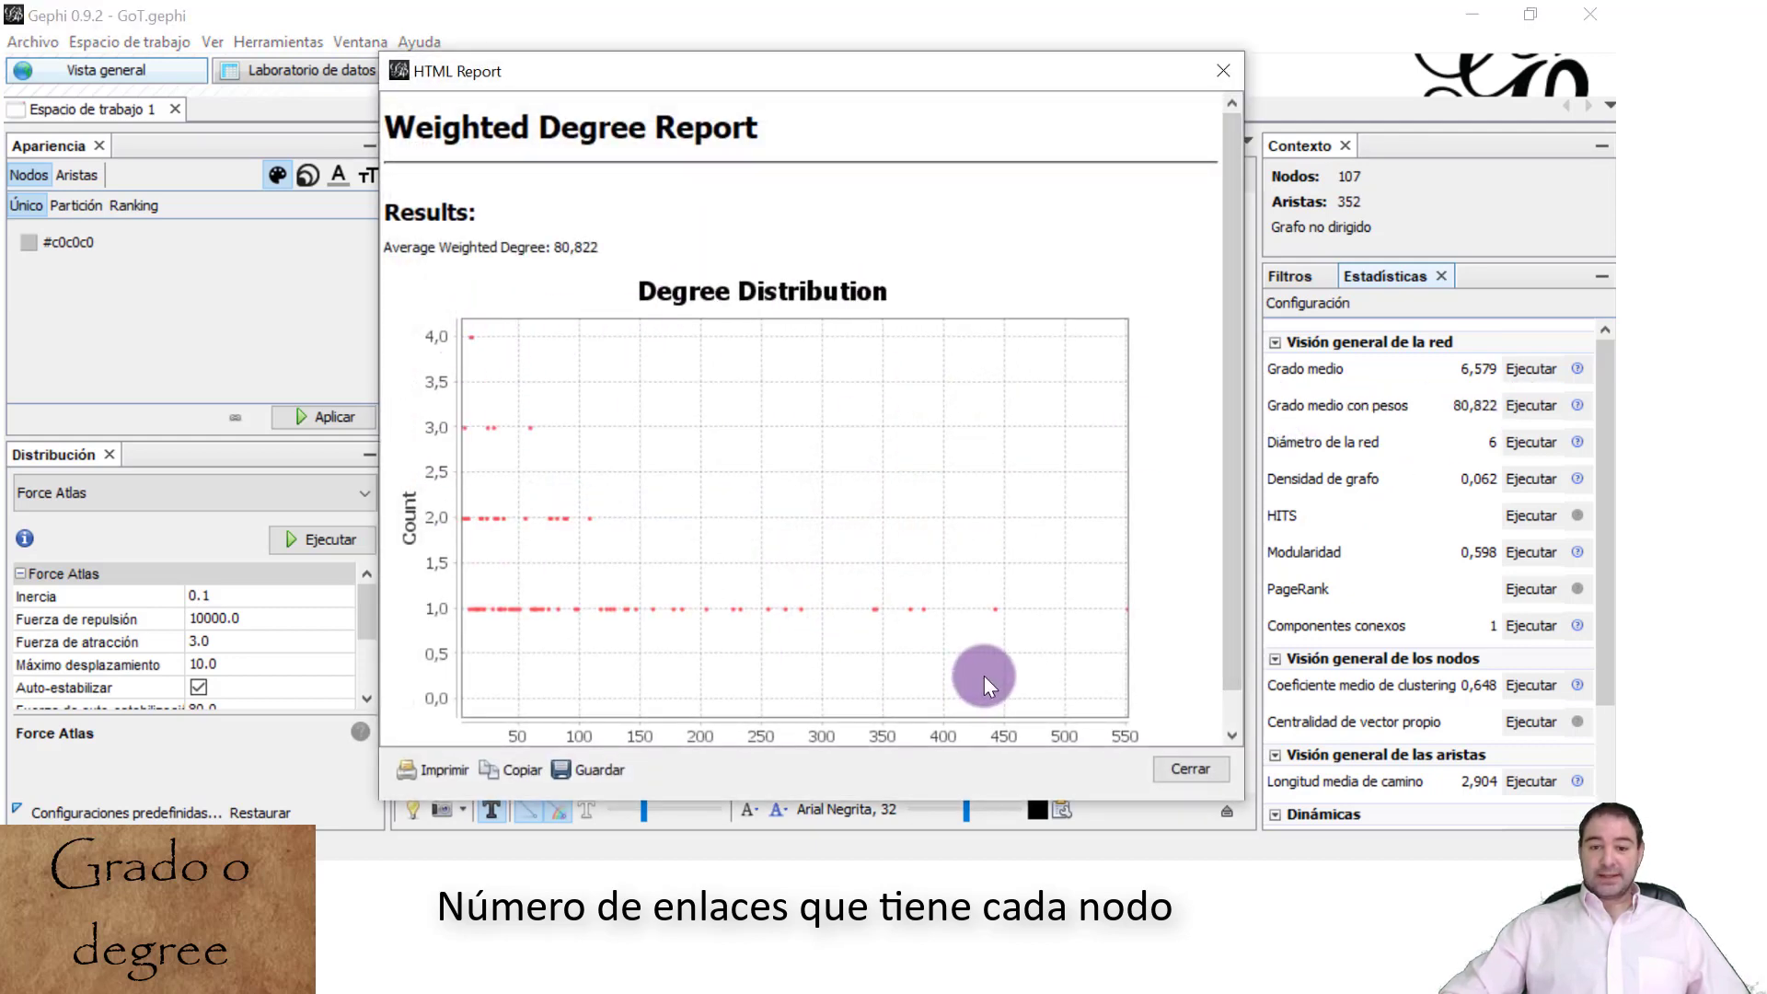
pyautogui.click(1190, 768)
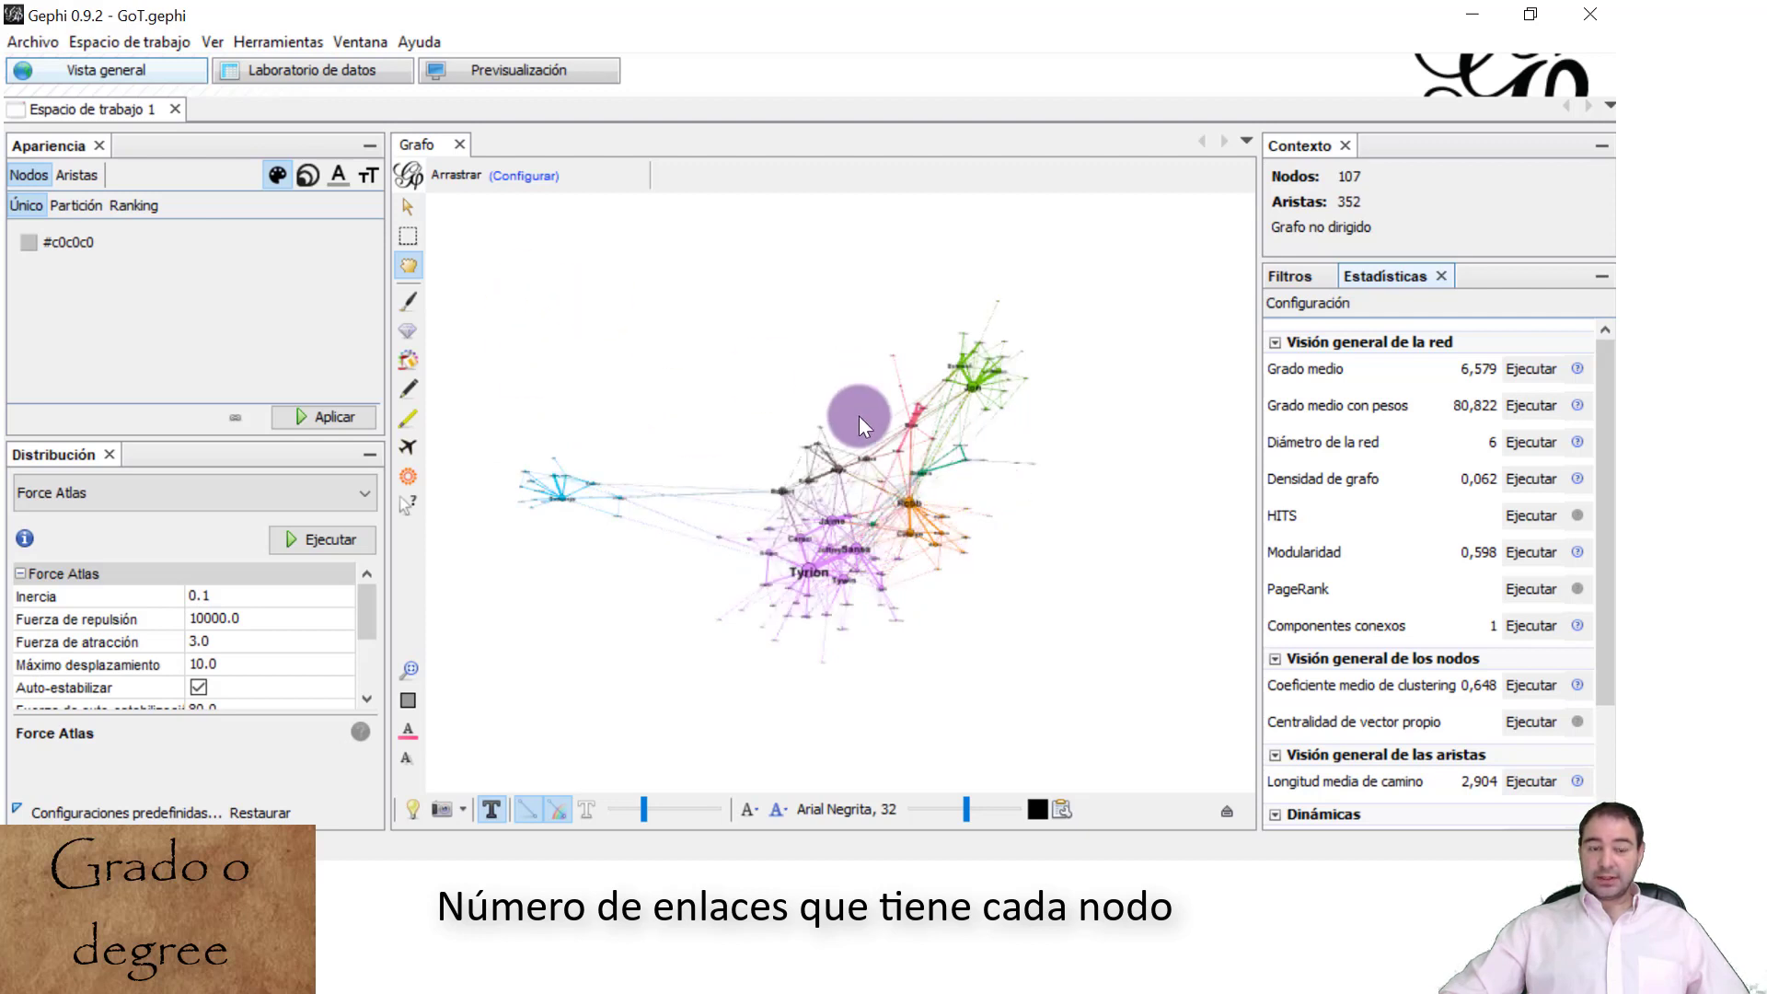
# Size the nodes by a ranking on Grado, with minimum size 5 and maximum size 35
pyautogui.click(309, 175)
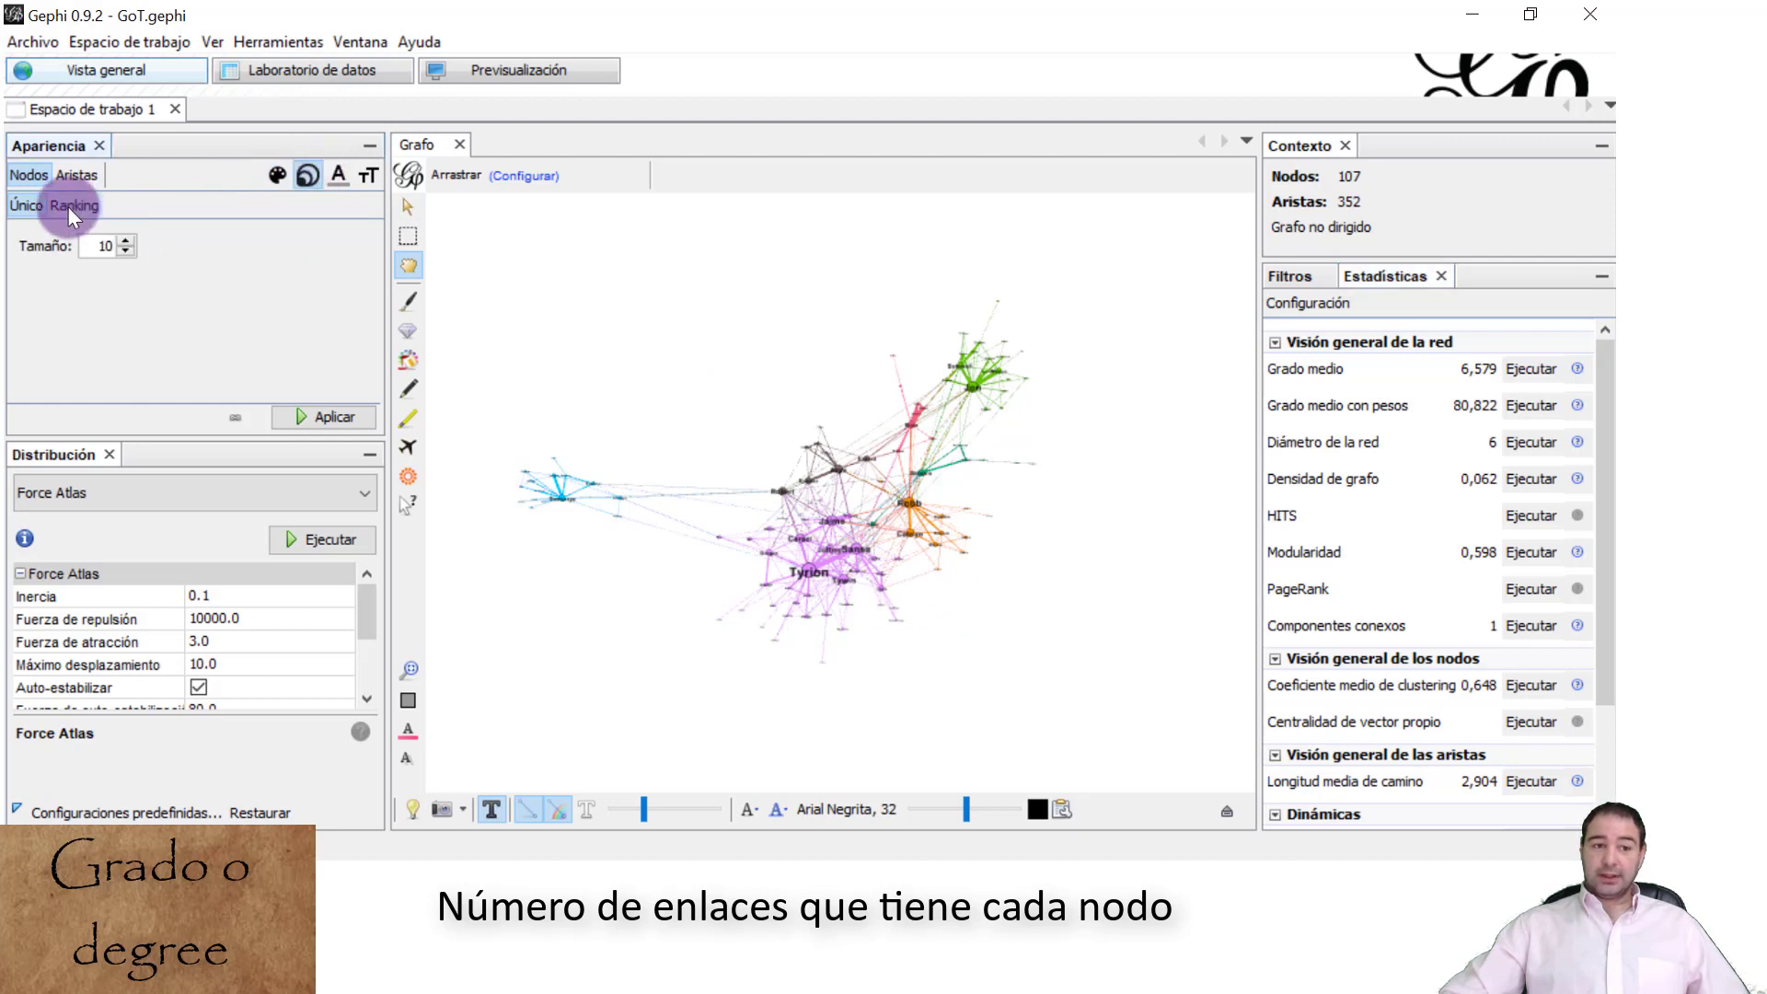
pyautogui.click(81, 205)
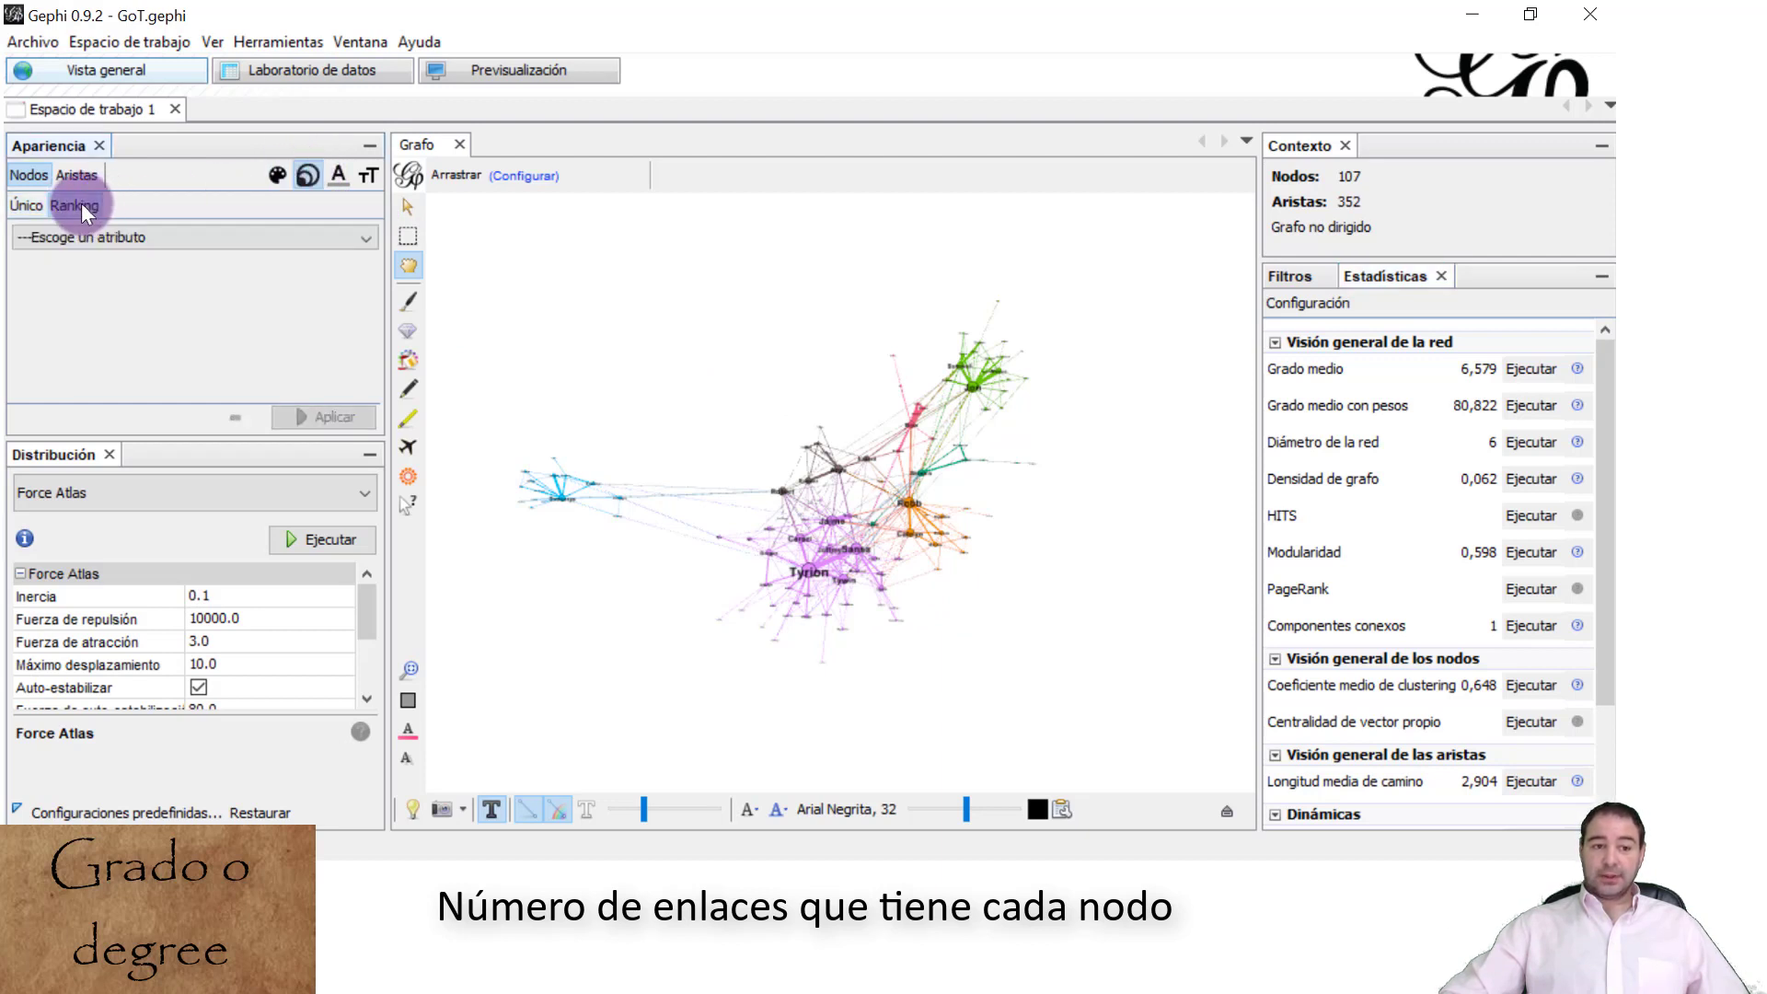
pyautogui.click(189, 240)
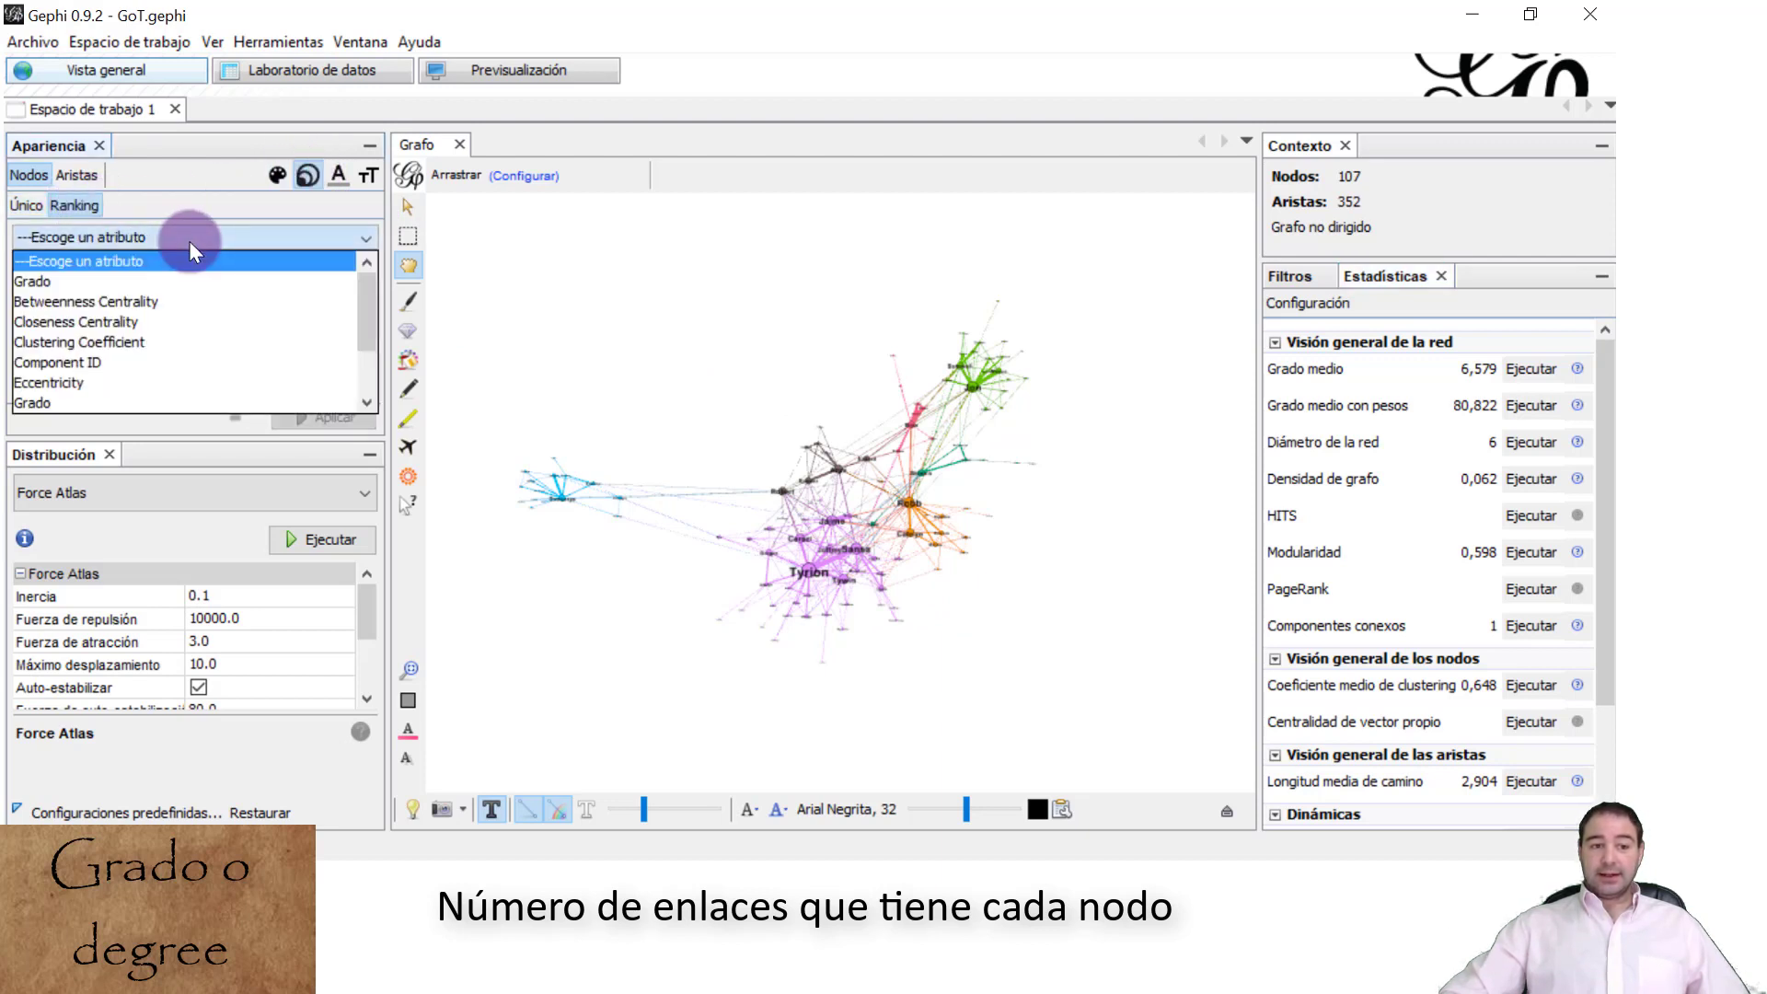
pyautogui.click(145, 279)
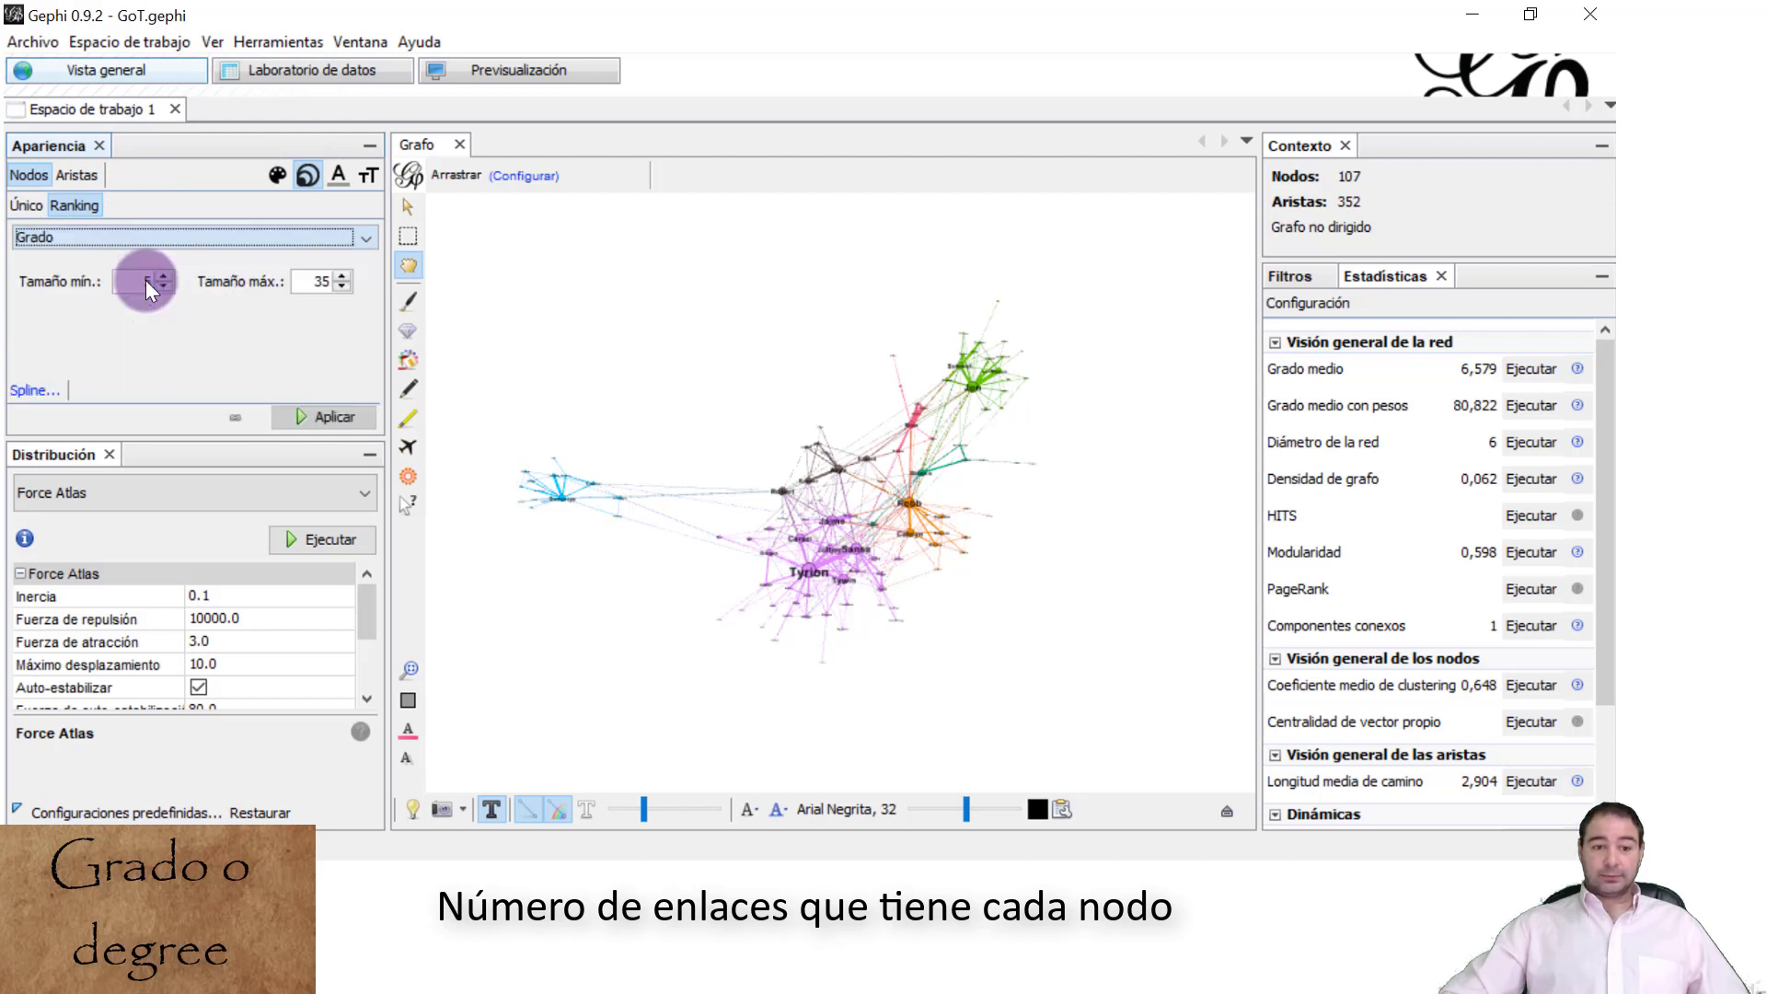
pyautogui.click(324, 411)
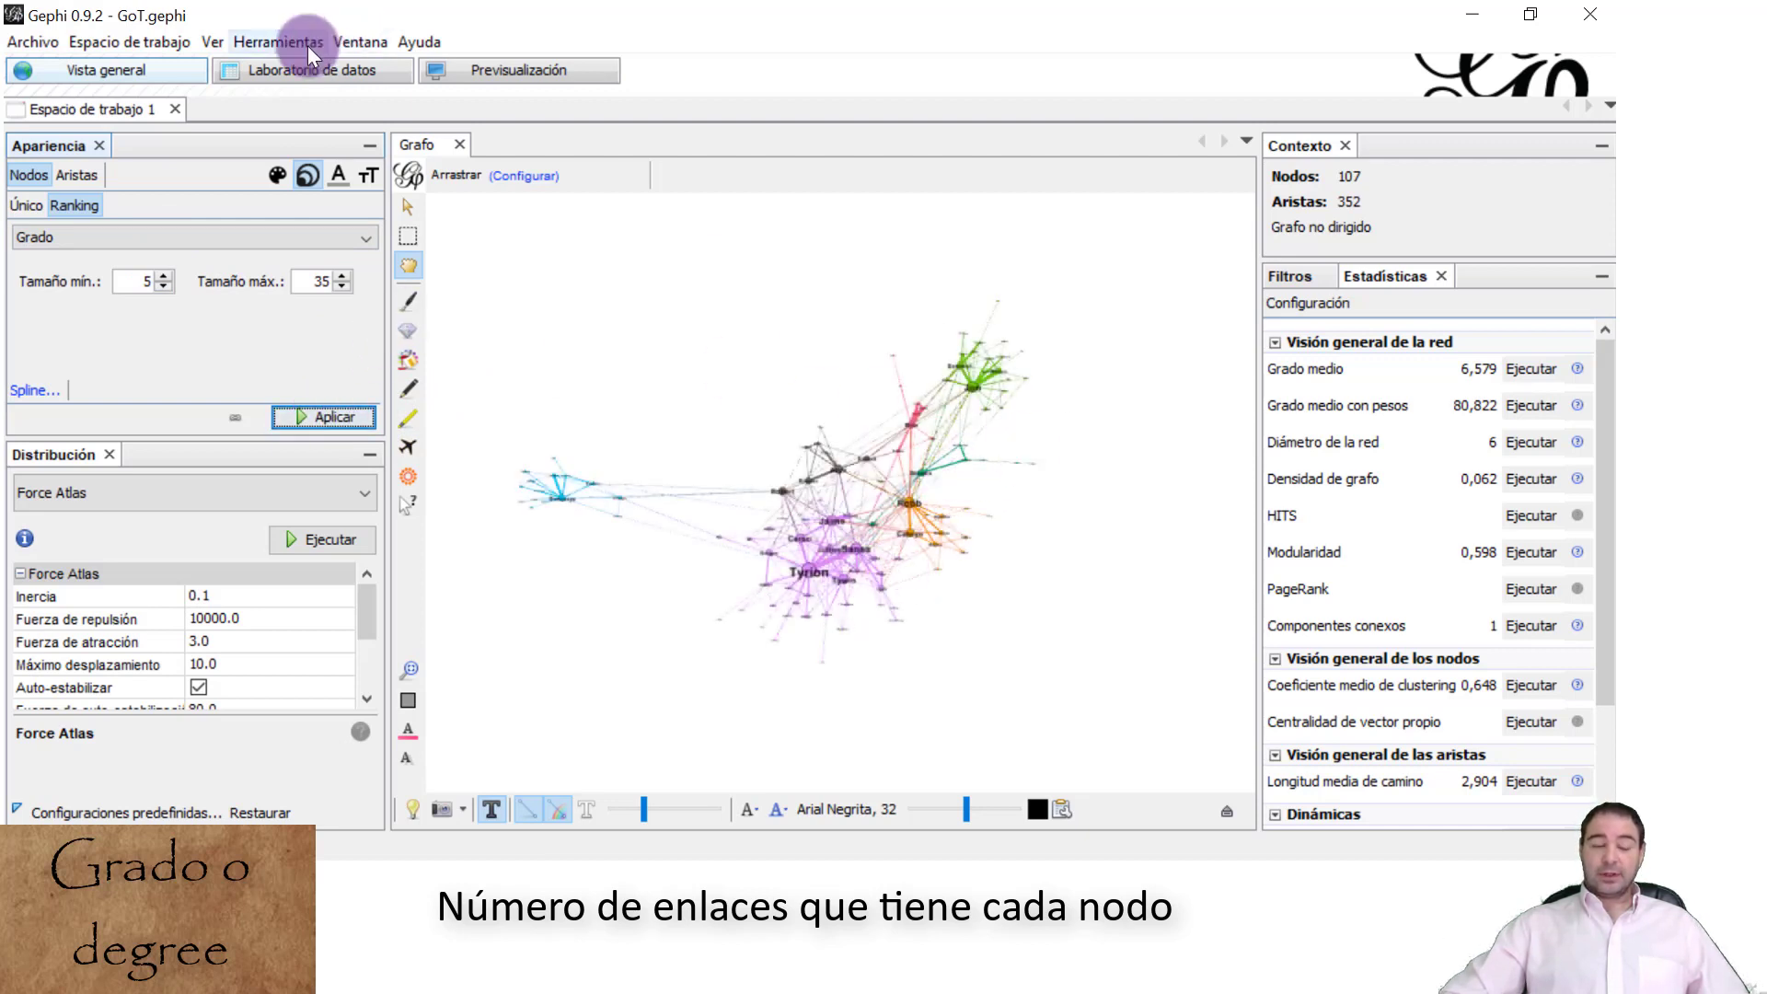
# Sort the nodes in the data table in descending order by Grado, then by Grado con pesos
pyautogui.click(293, 76)
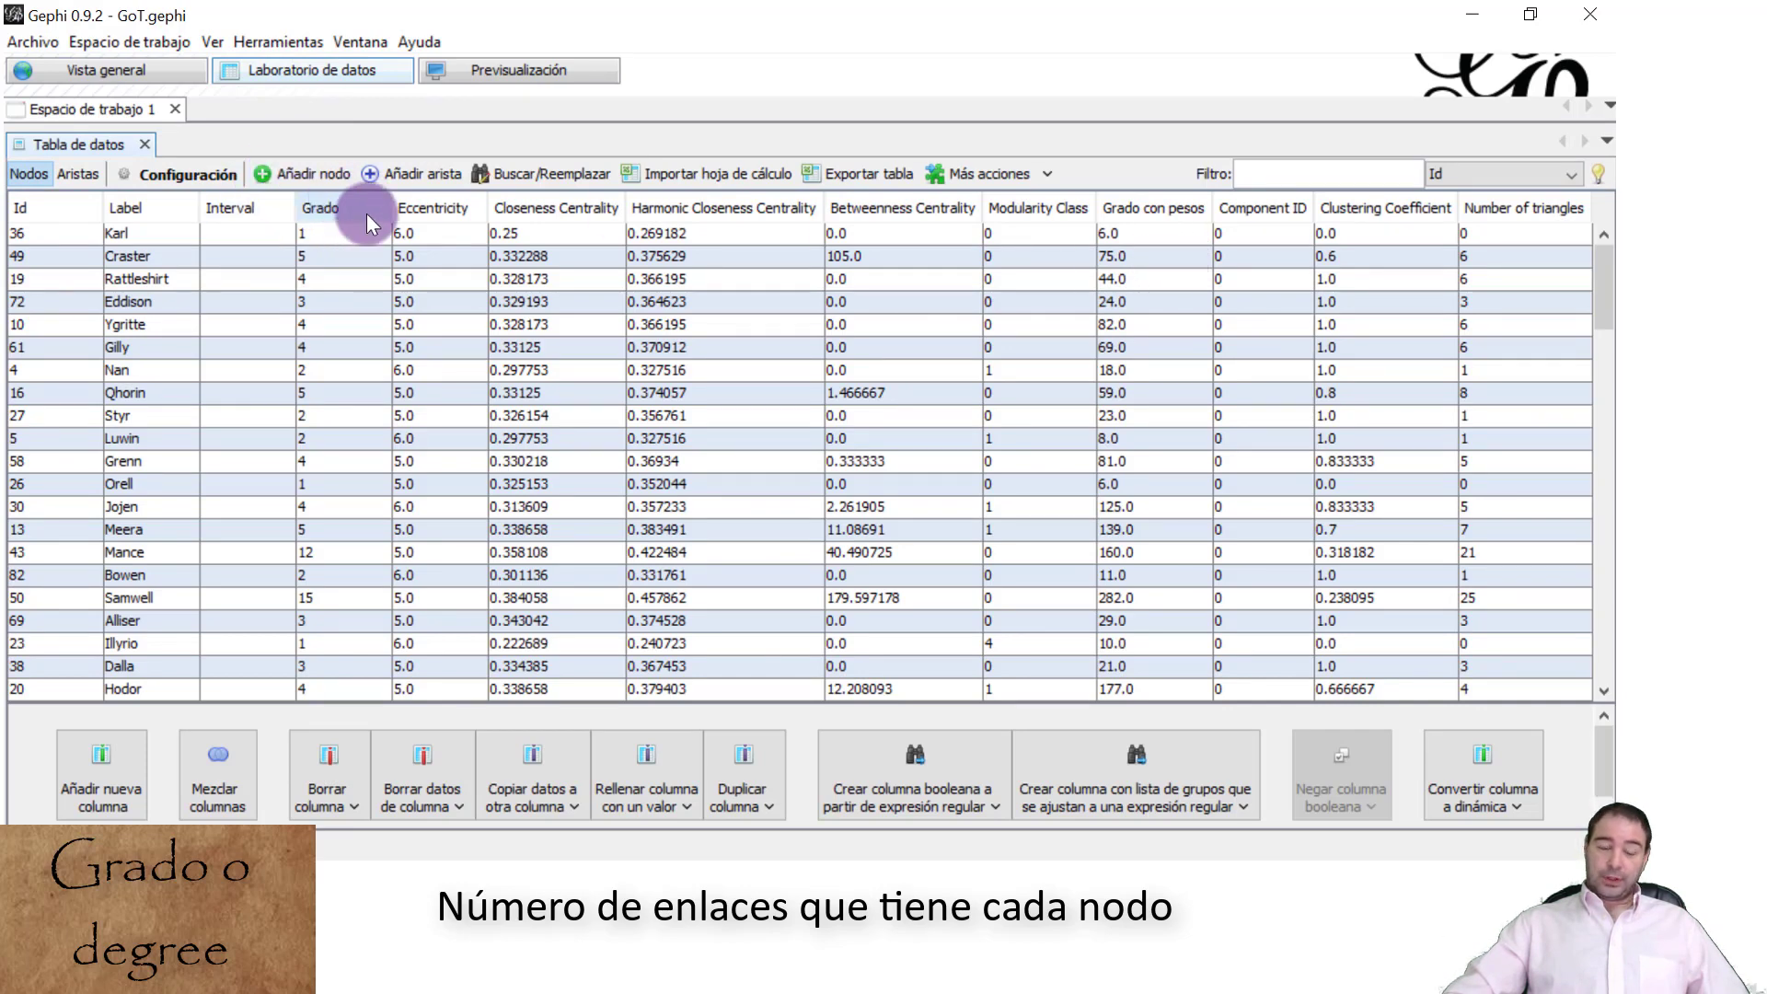
pyautogui.click(337, 197)
pyautogui.click(337, 197)
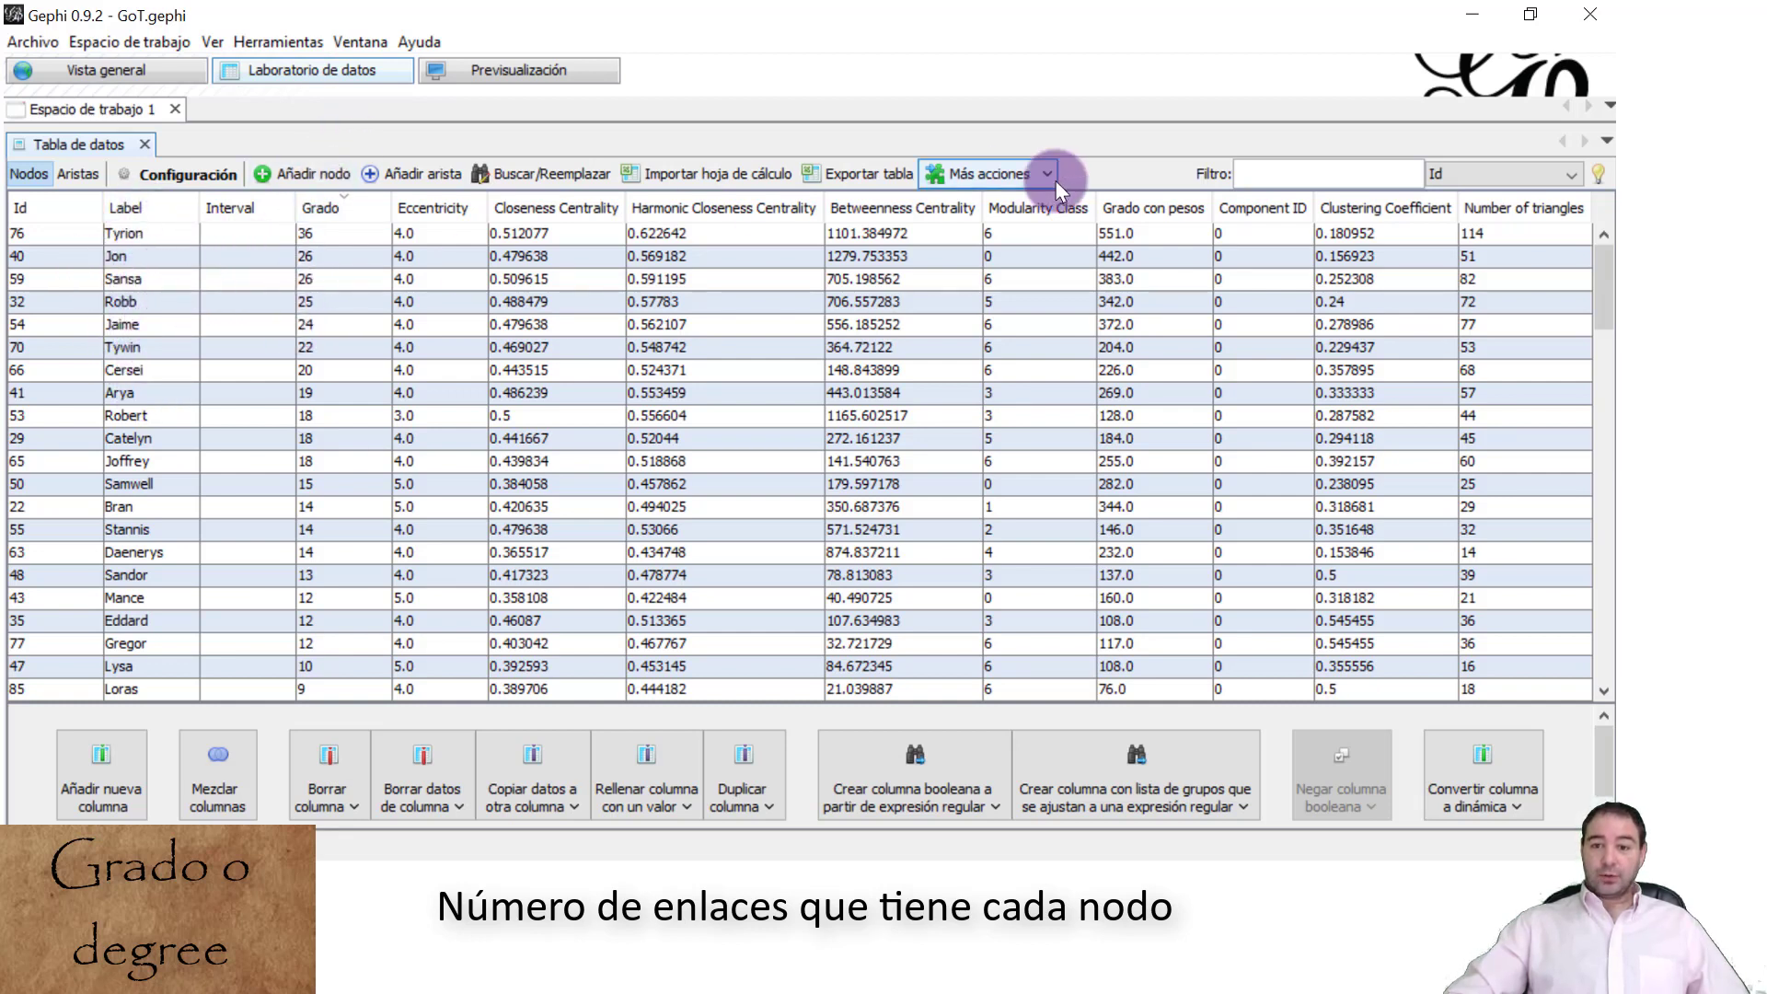
pyautogui.click(1167, 208)
pyautogui.click(1167, 206)
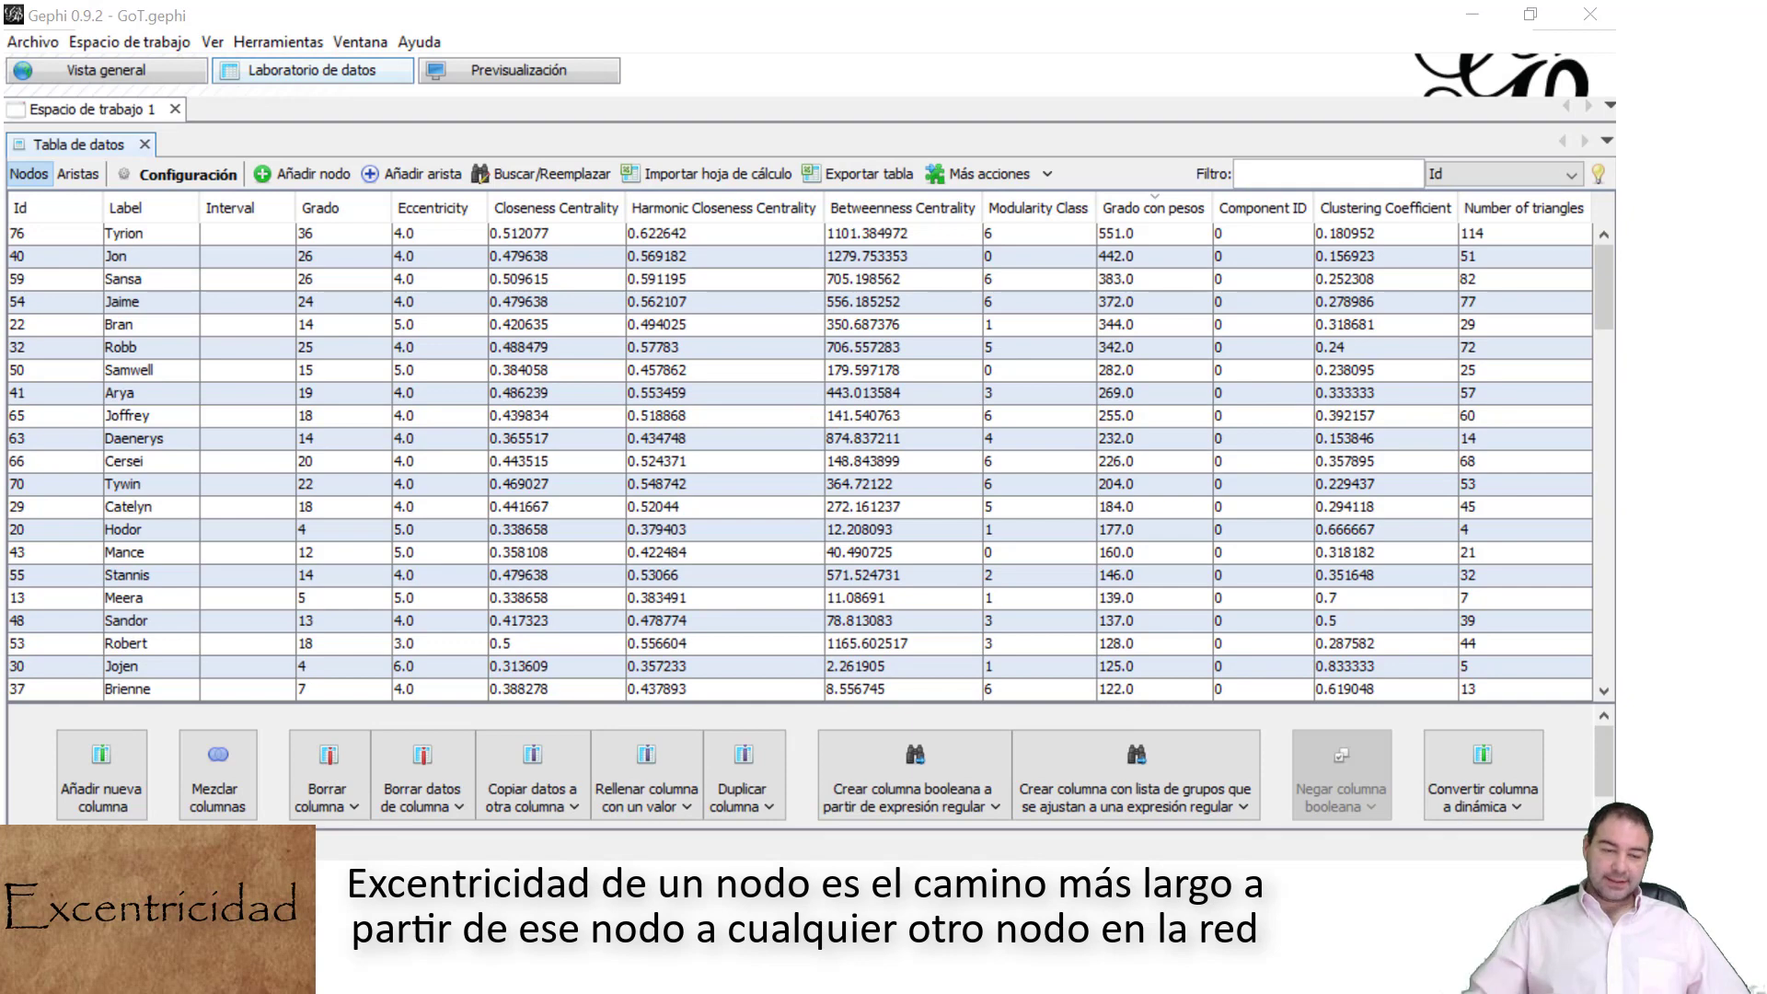
# Run the network diameter statistic as undirected without normalized centralities and examine the Eccentricity Distribution in its report
pyautogui.click(107, 77)
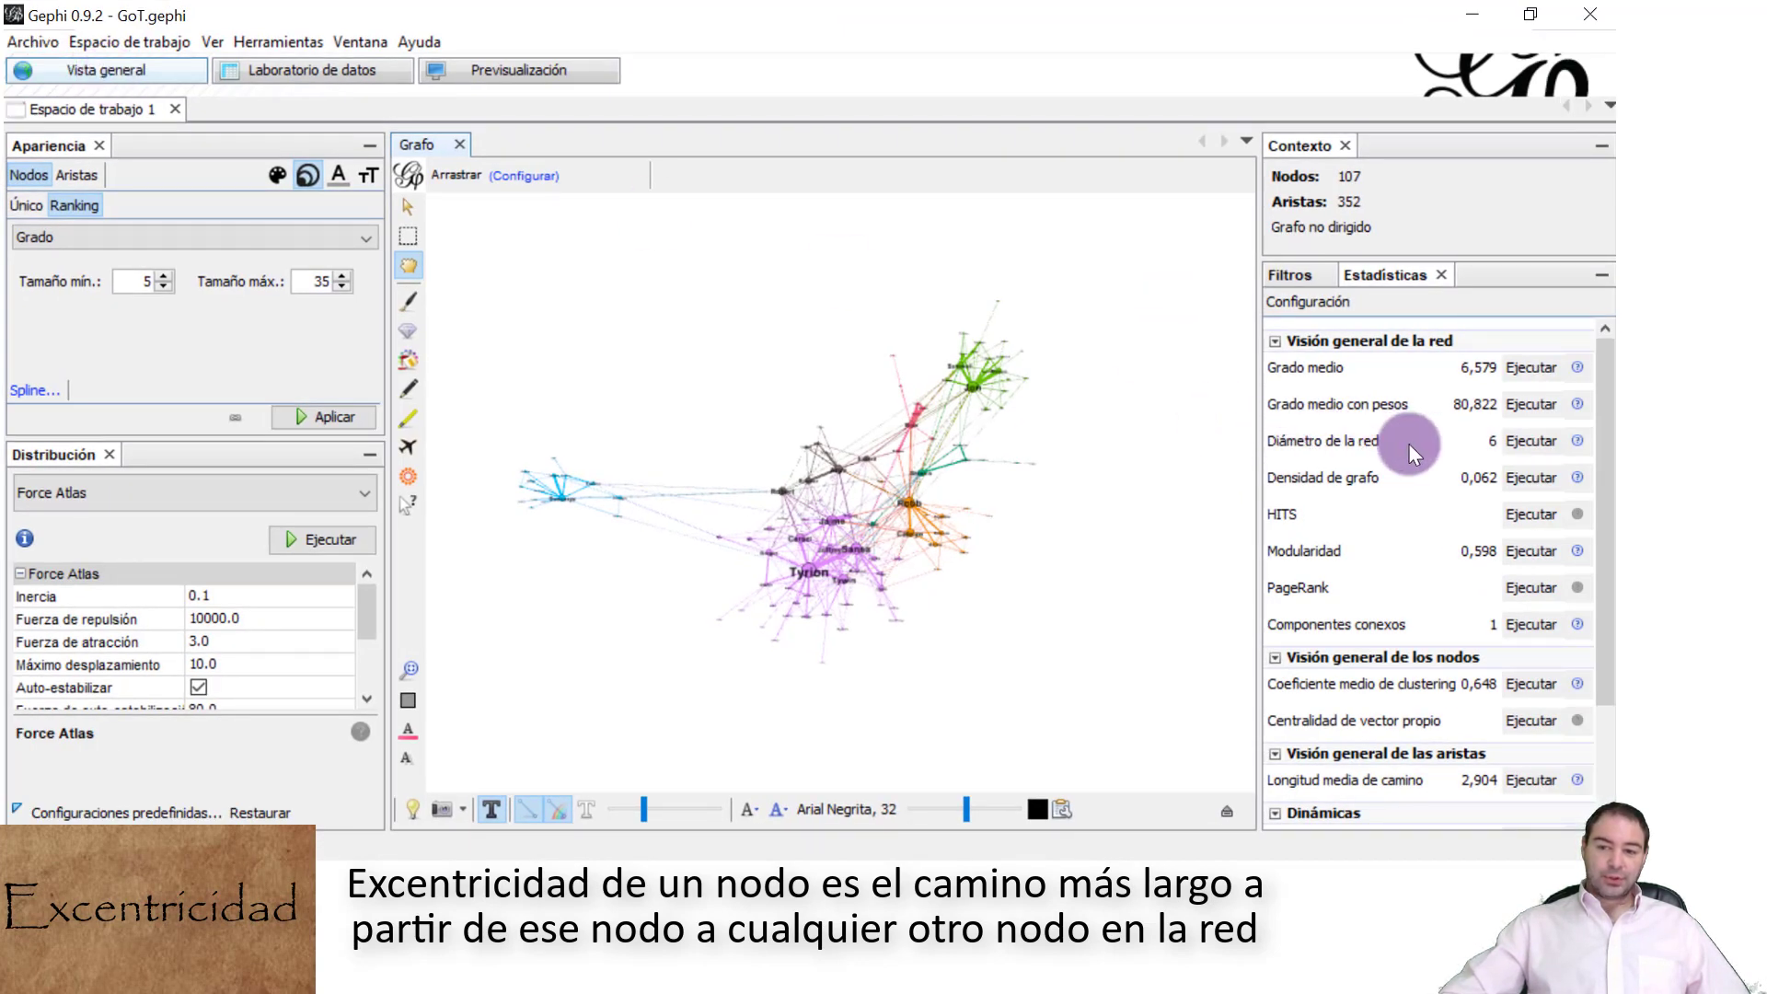
pyautogui.click(1530, 442)
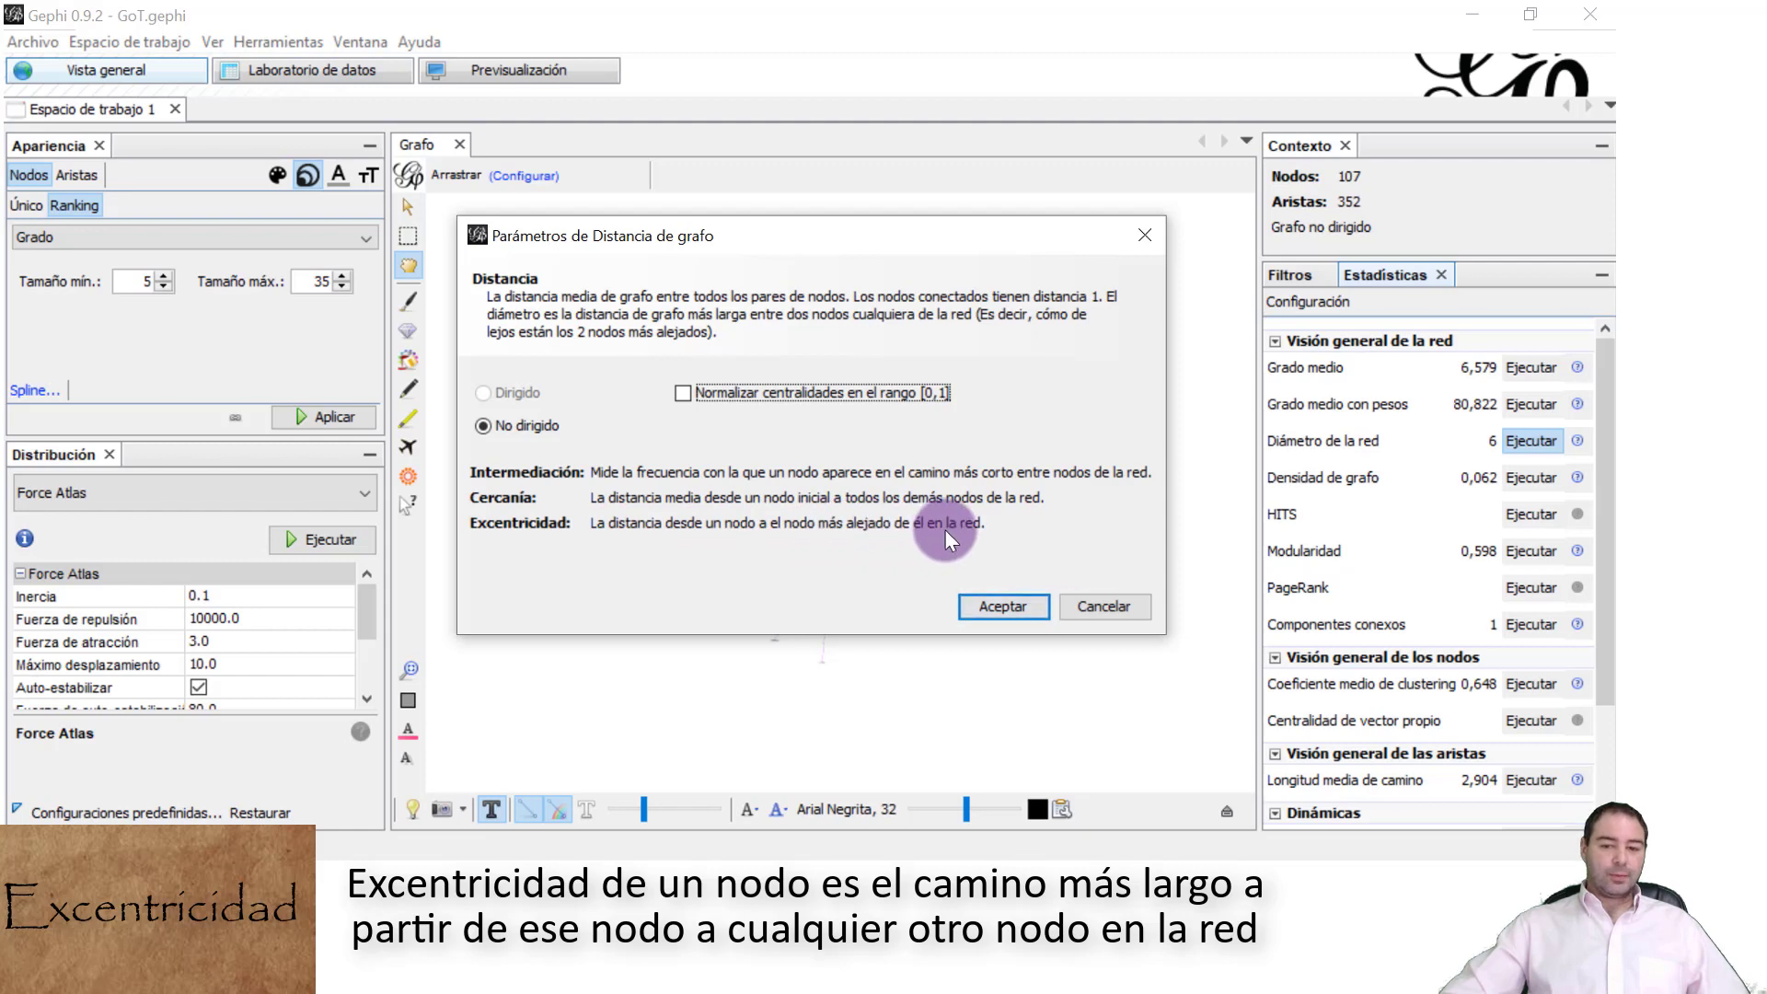
pyautogui.click(1002, 604)
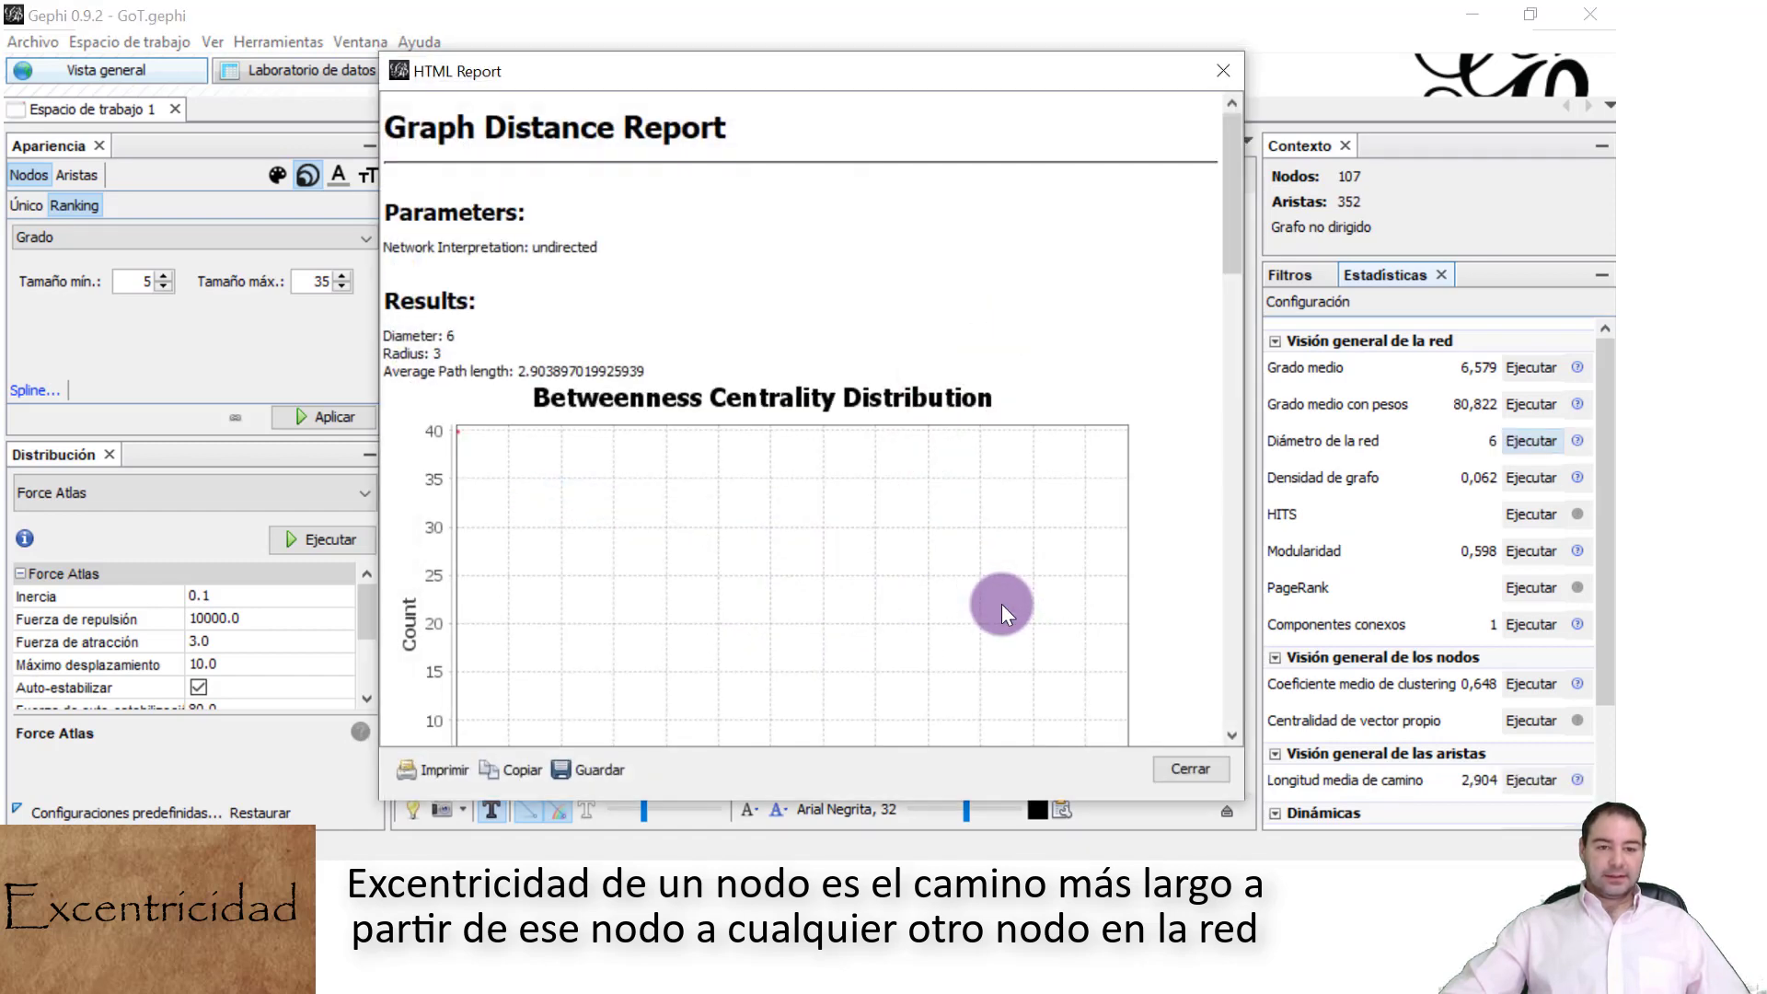
pyautogui.moveTo(1228, 212); pyautogui.dragTo(1142, 666)
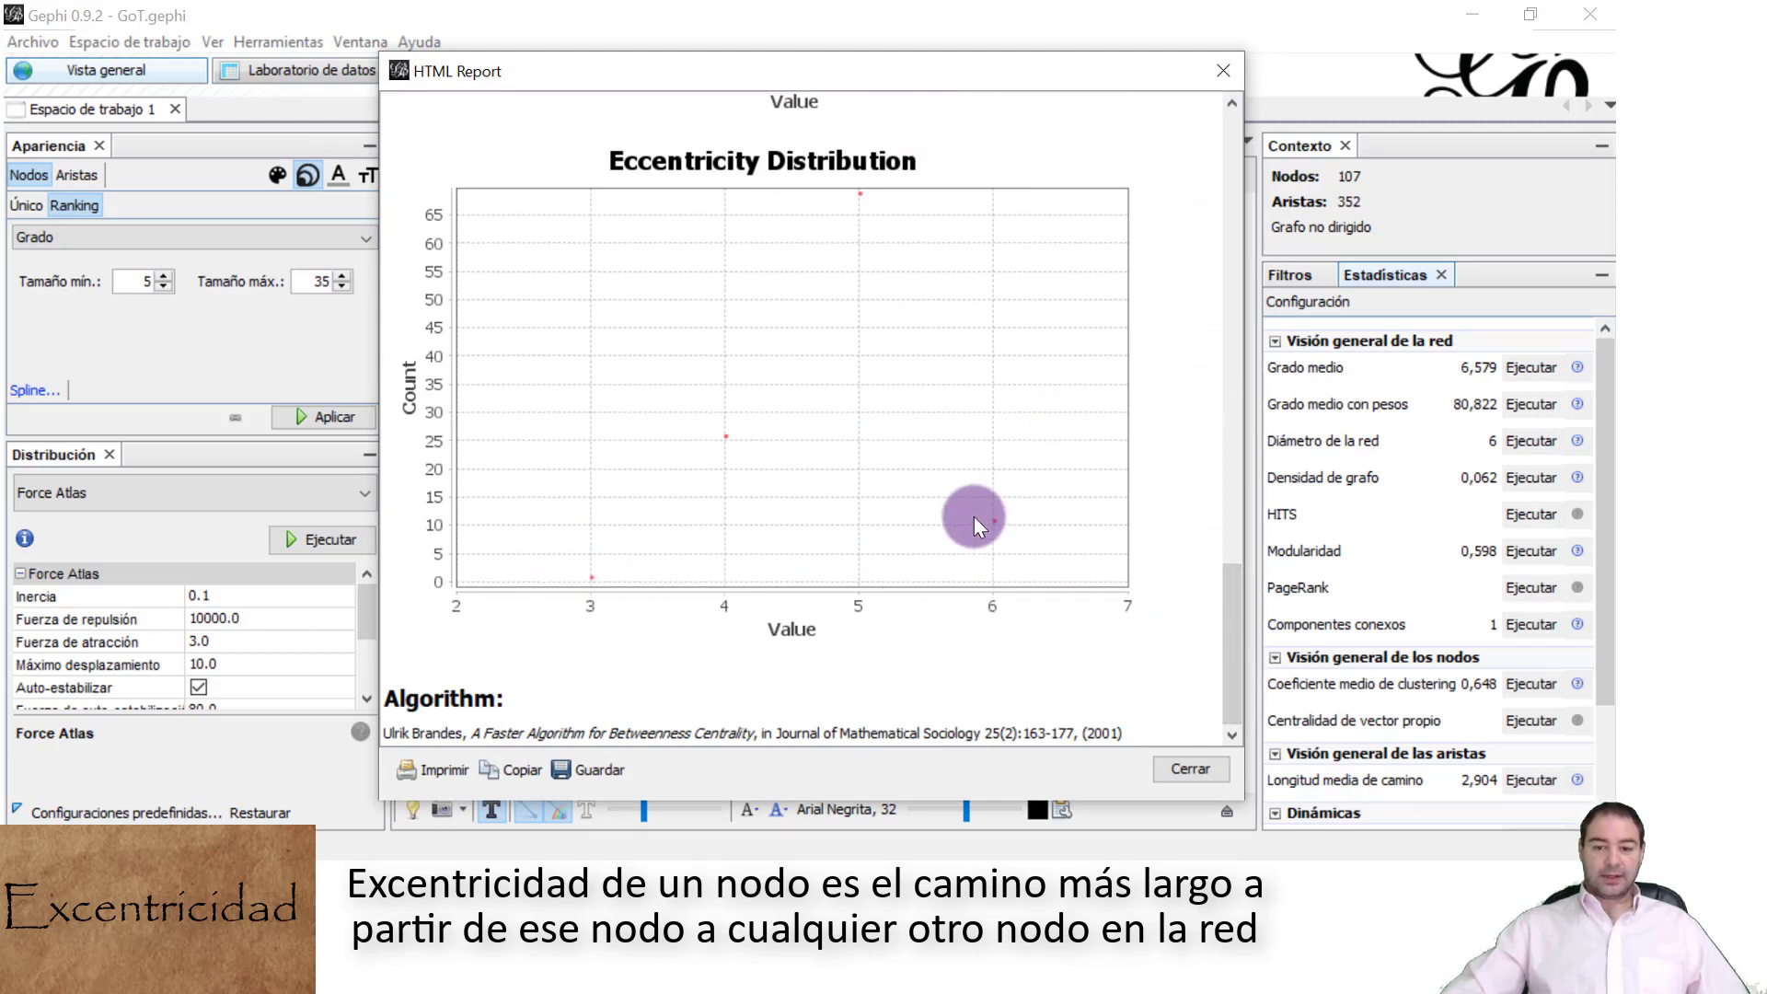
pyautogui.click(1192, 768)
# Compare the lowest and highest Eccentricity values in the node data table by alternating the sort order, ending in descending order
pyautogui.click(326, 81)
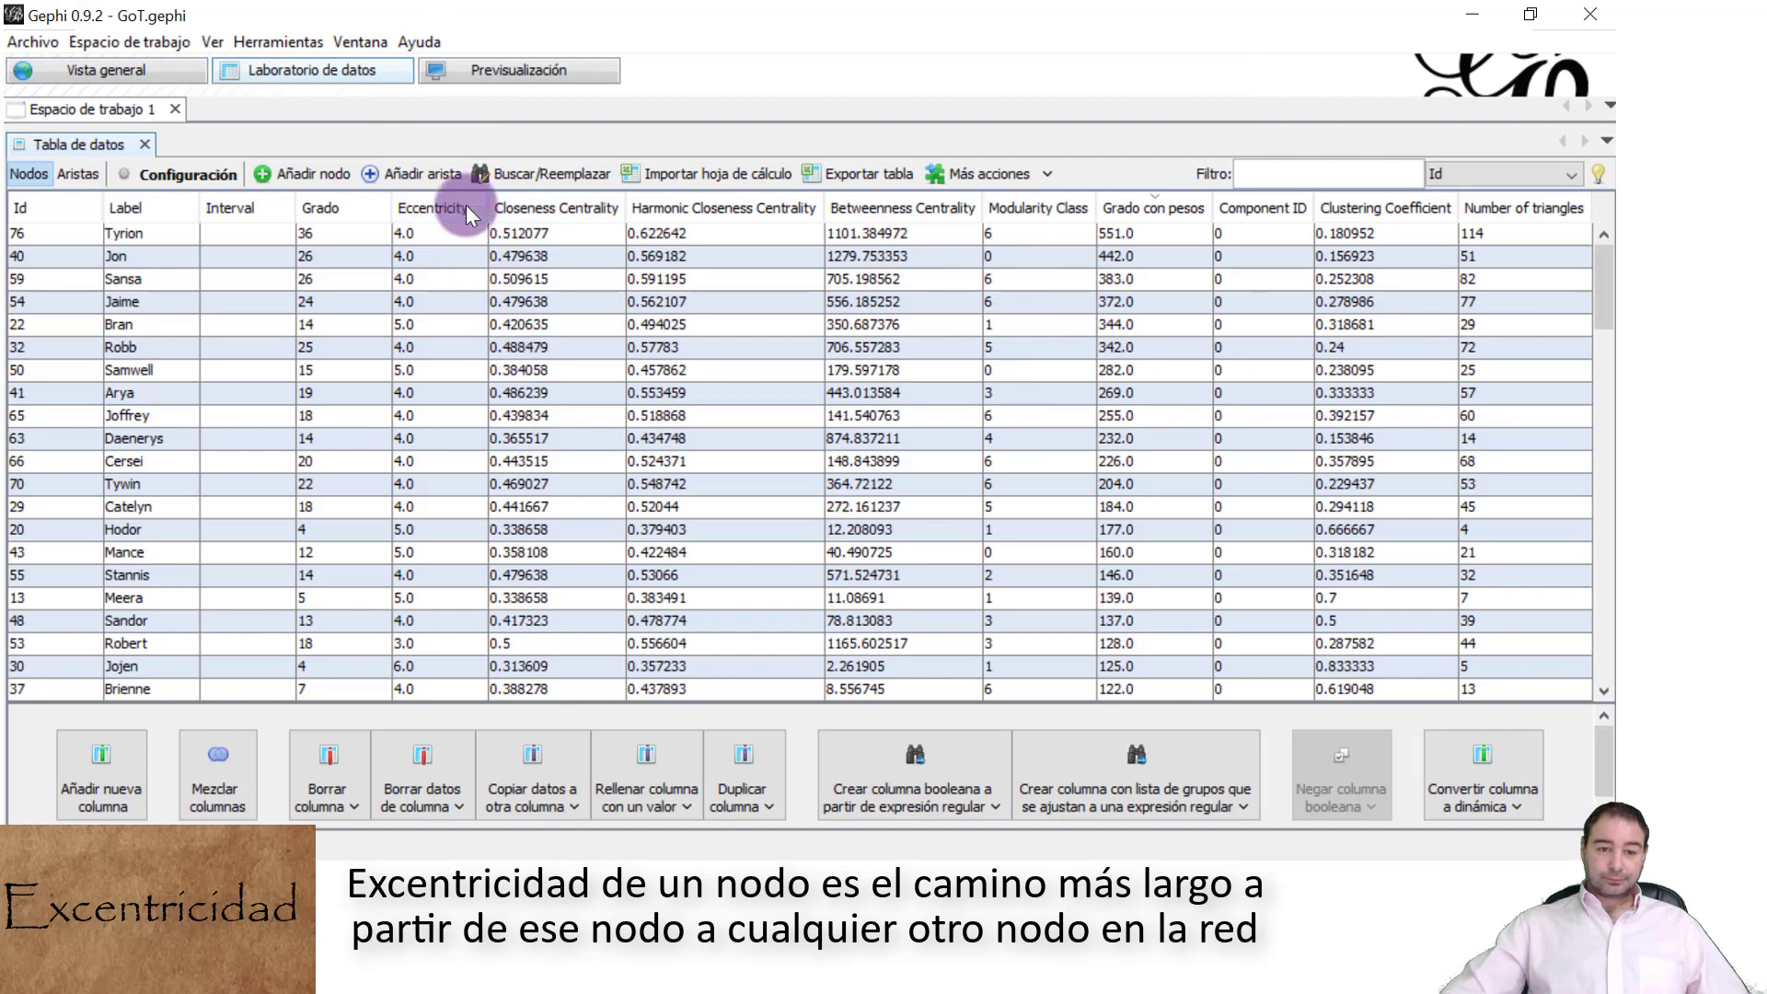
pyautogui.click(442, 206)
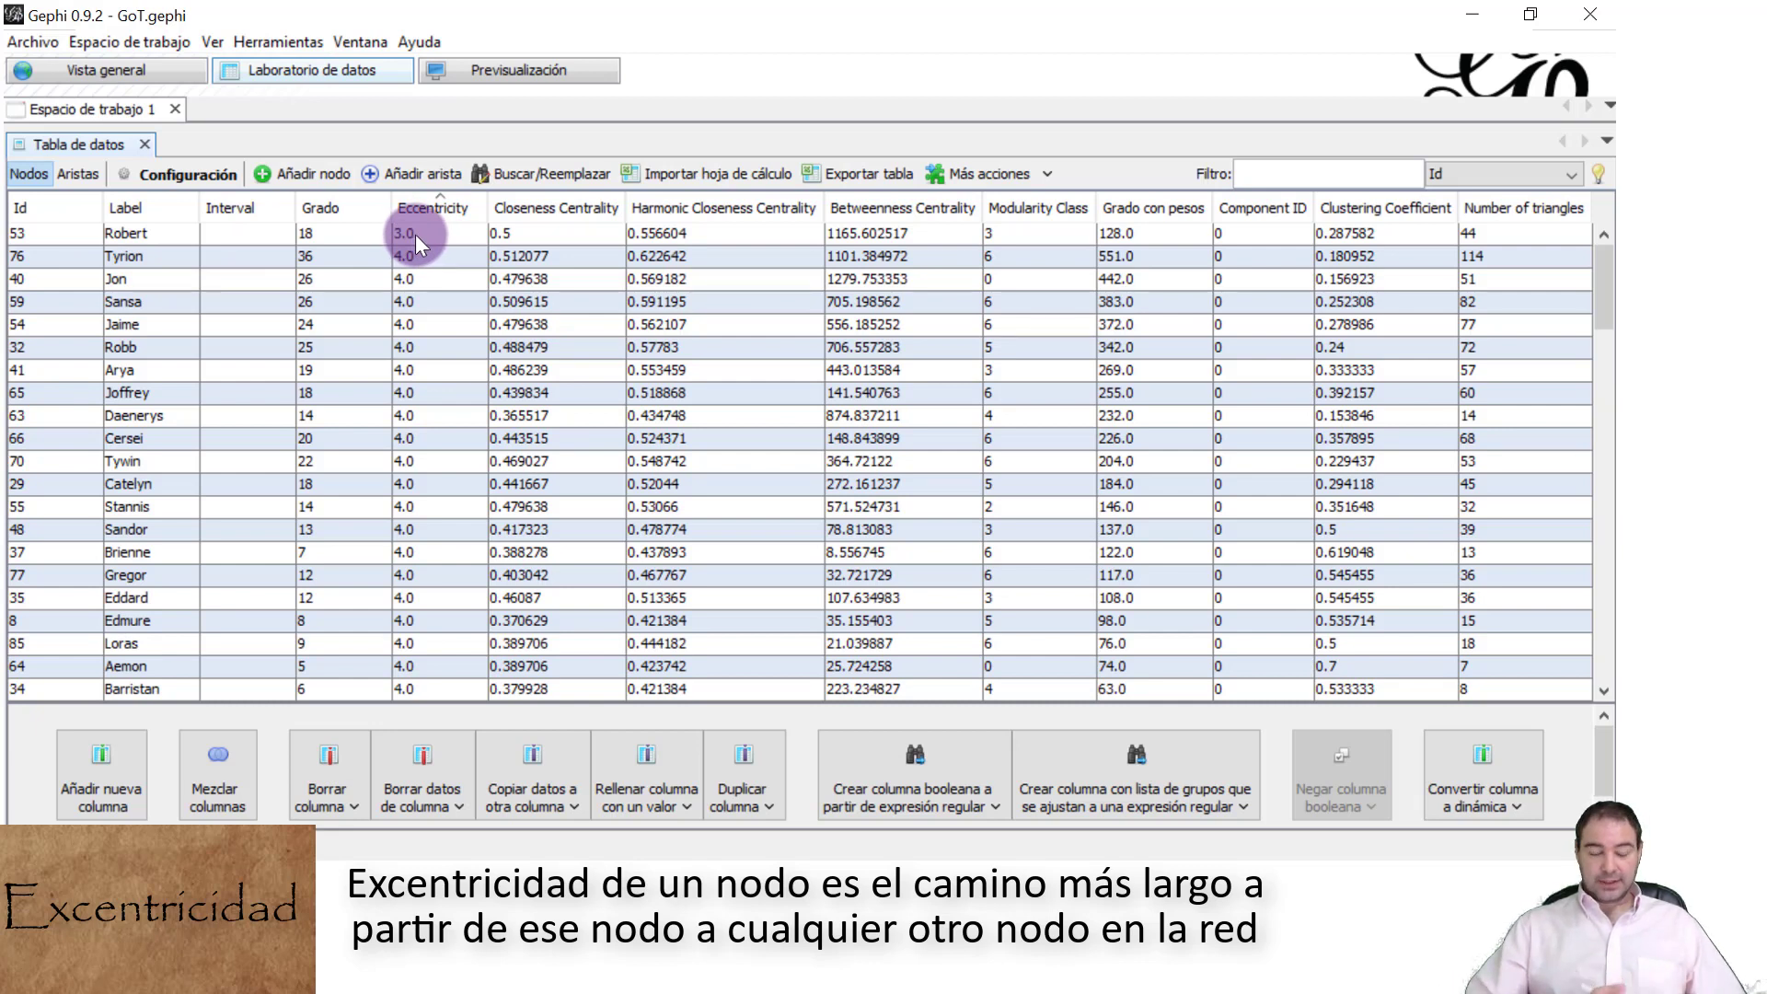
pyautogui.click(421, 207)
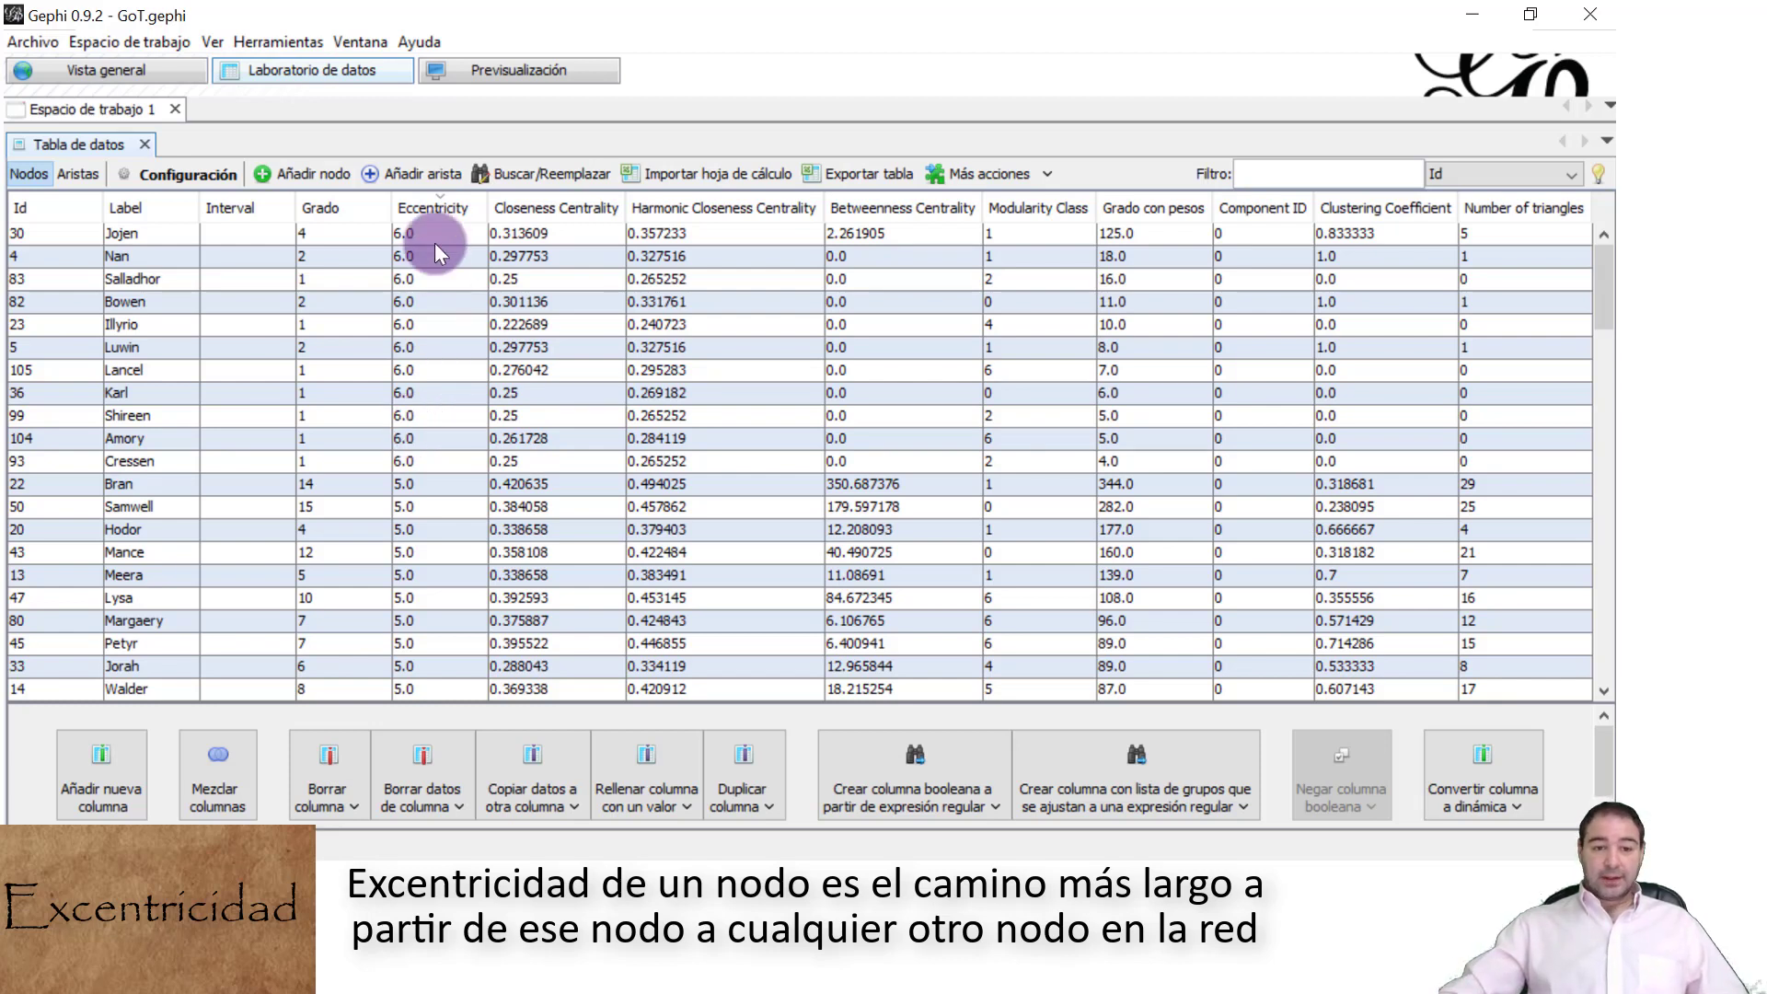
pyautogui.click(438, 207)
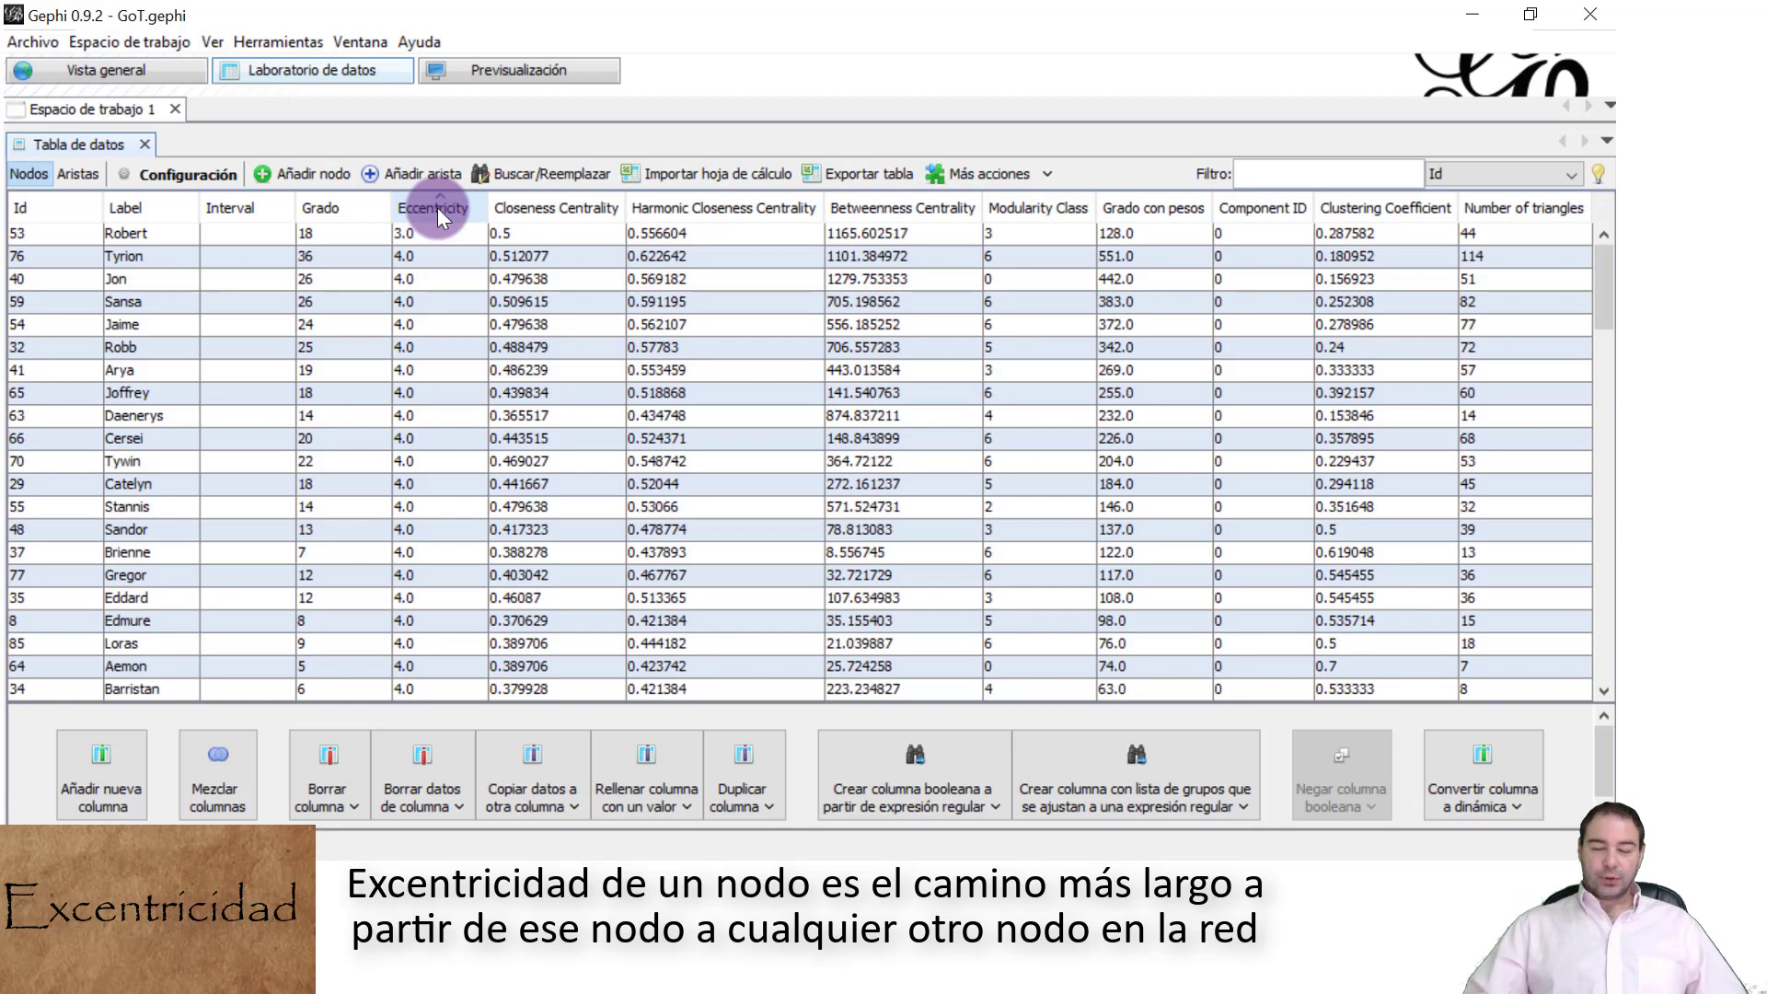
pyautogui.click(438, 207)
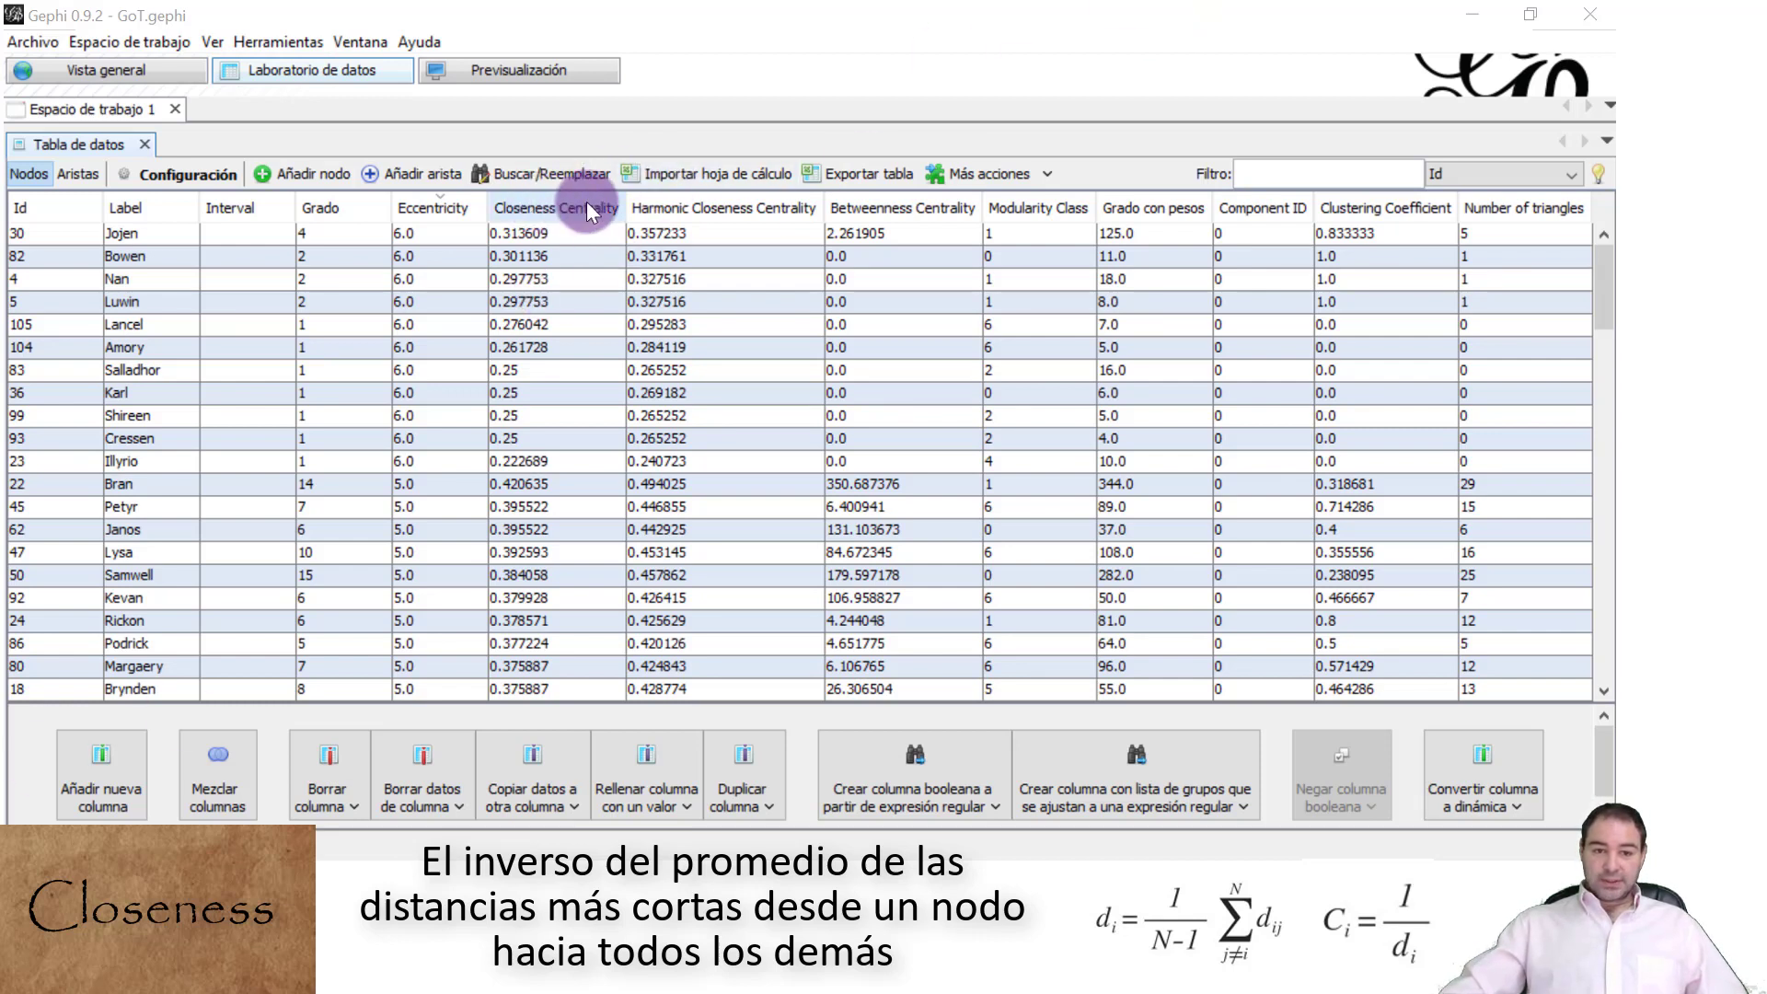
# Rerun the undirected network diameter statistic and examine the Closeness Centrality Distribution in its report
pyautogui.click(101, 70)
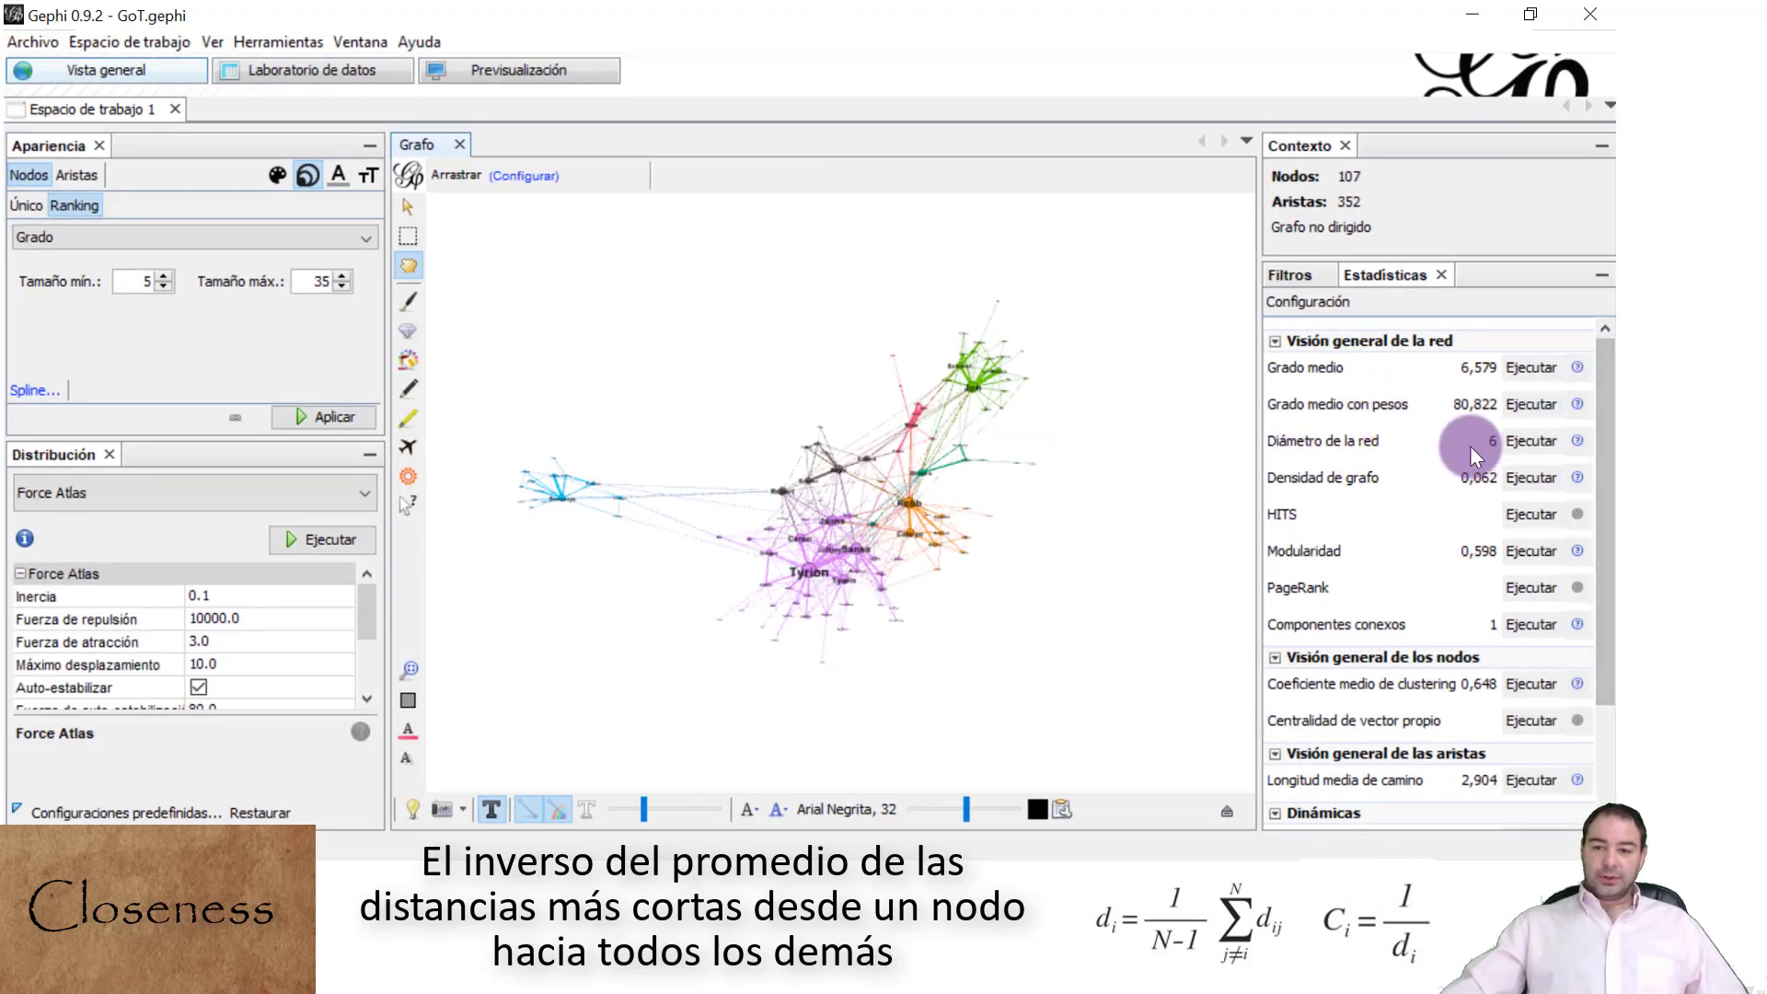
pyautogui.click(1531, 440)
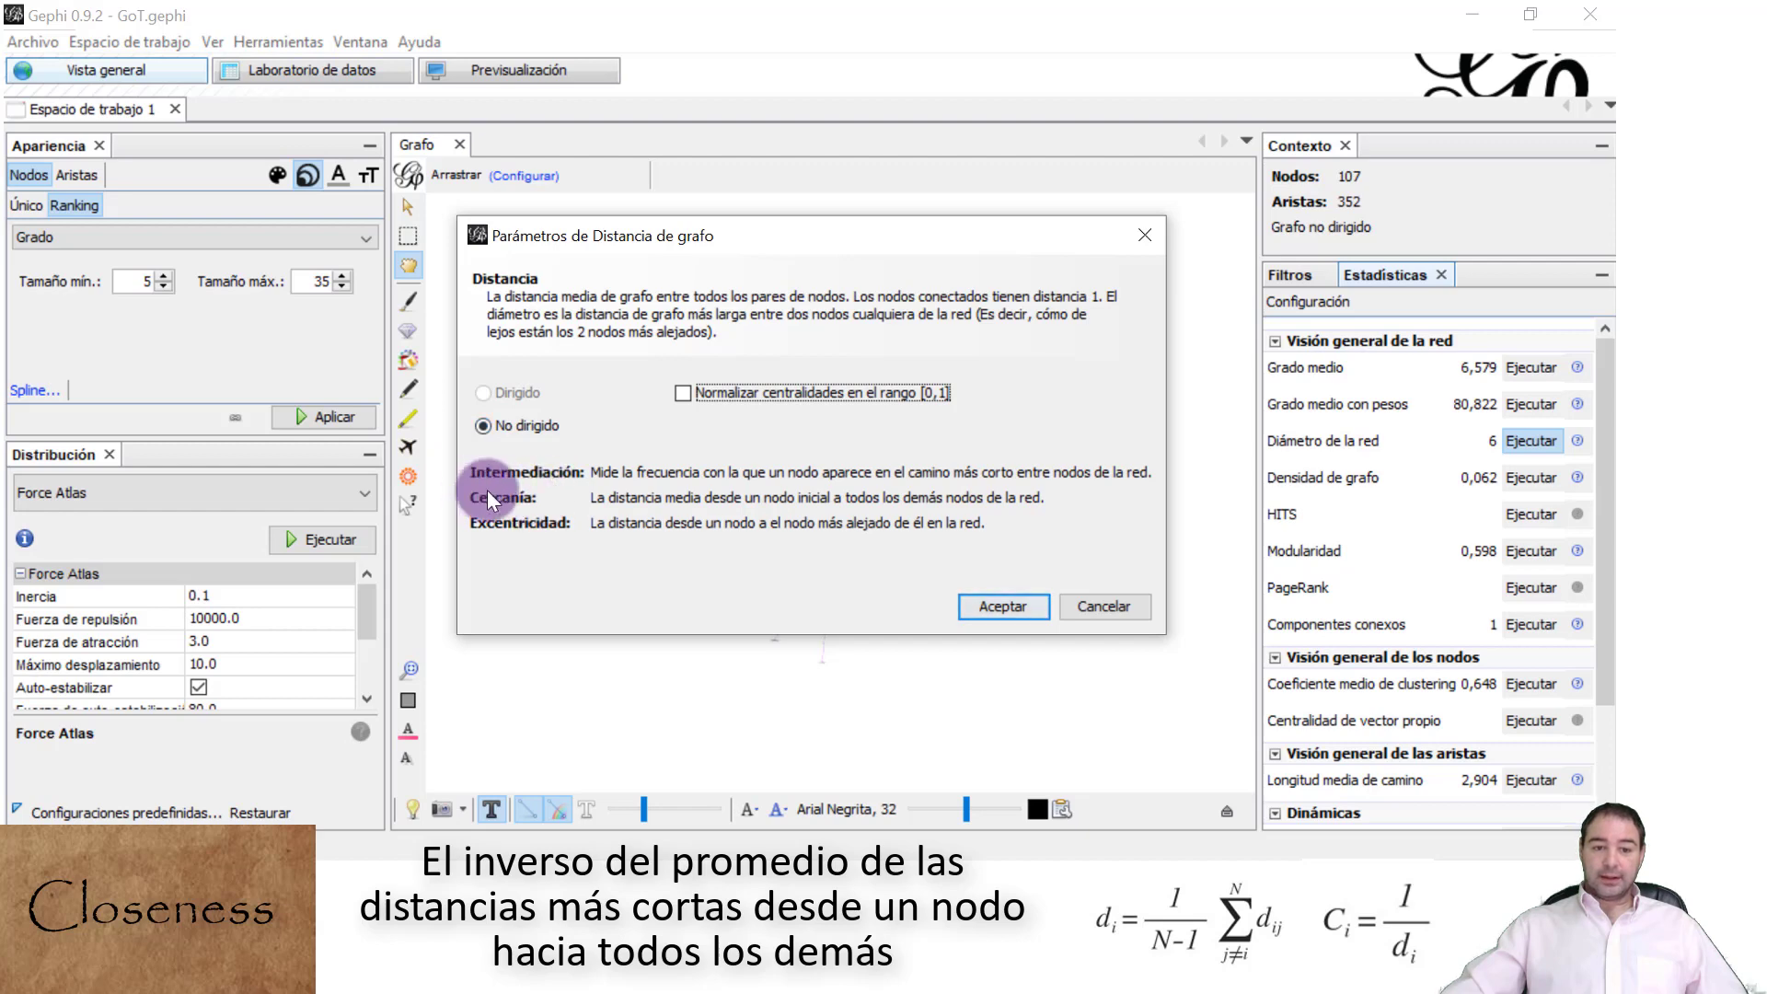
pyautogui.click(992, 604)
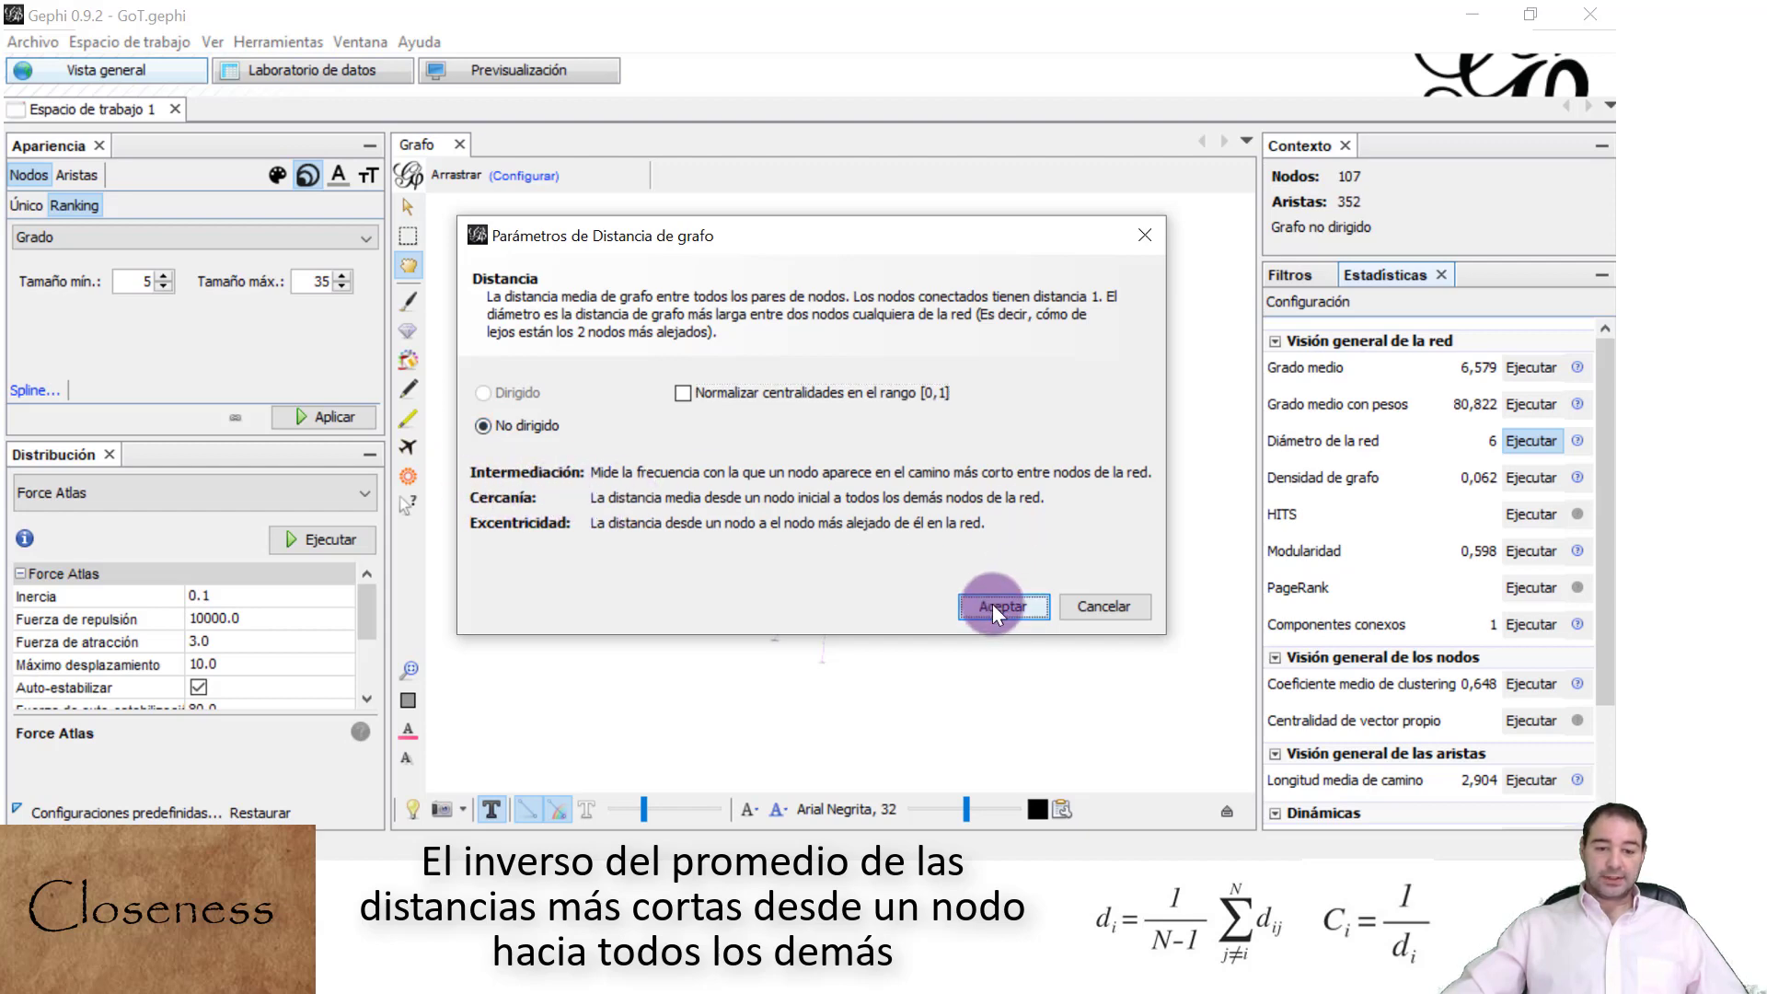
pyautogui.moveTo(1227, 232); pyautogui.dragTo(1240, 411)
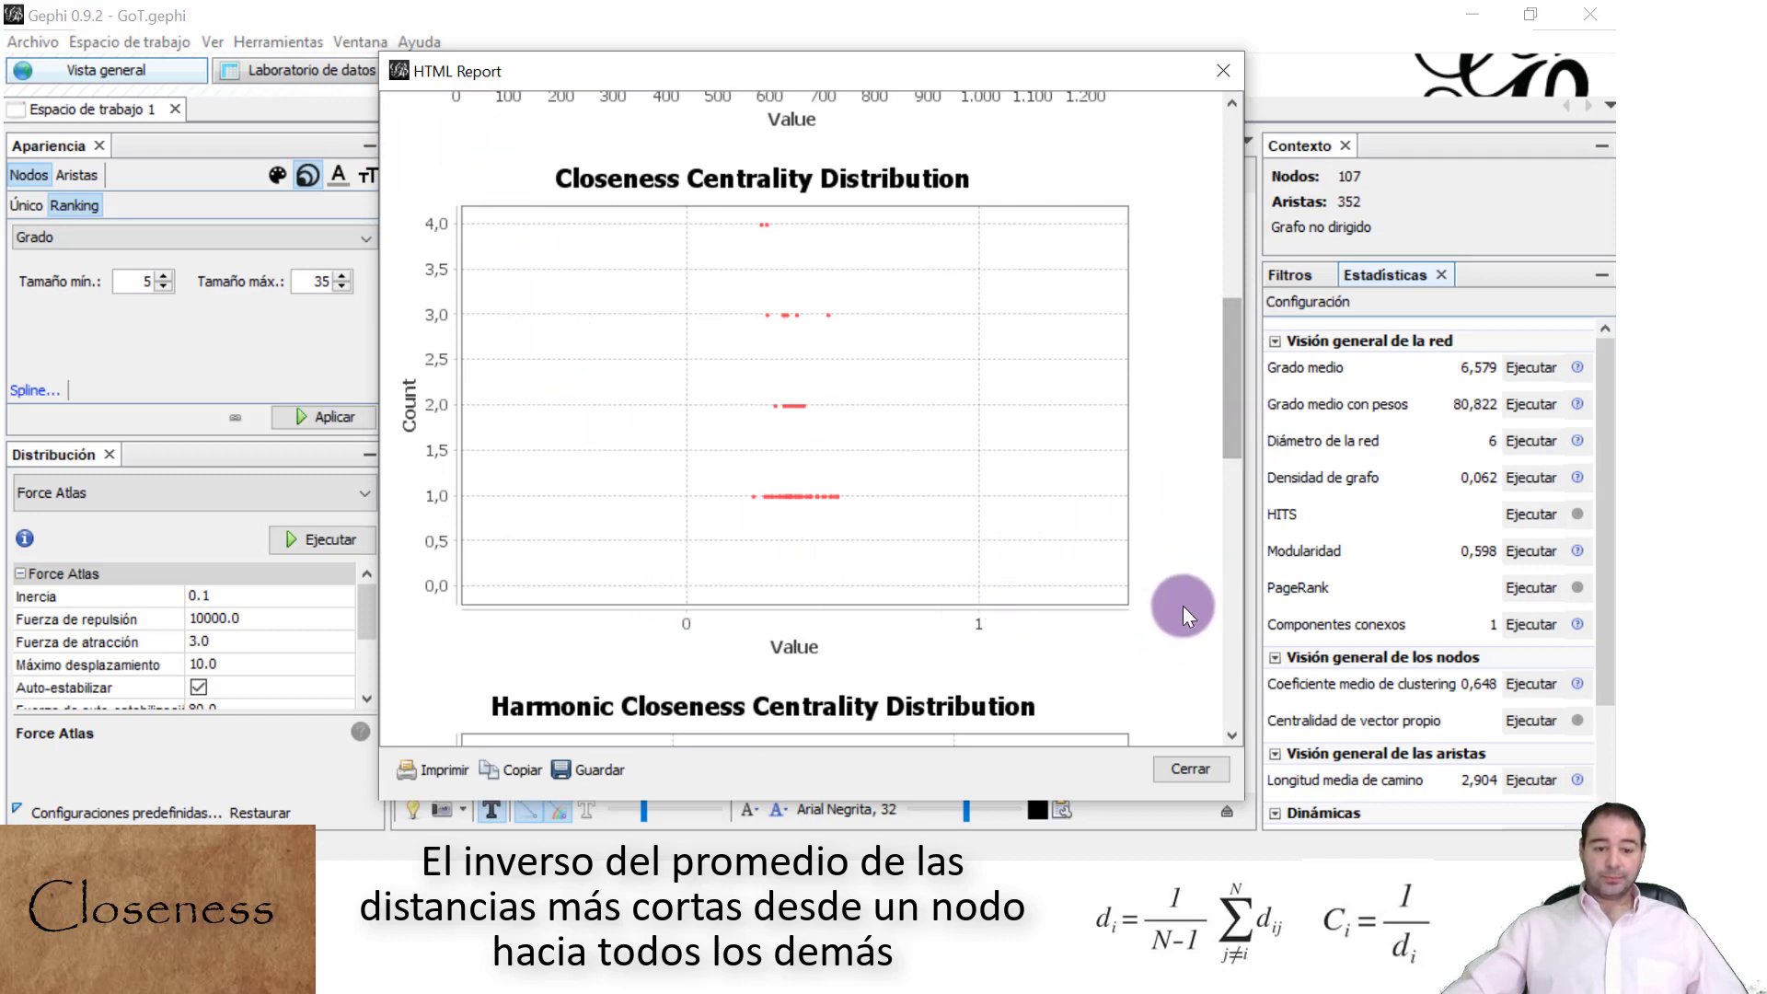
pyautogui.click(1179, 767)
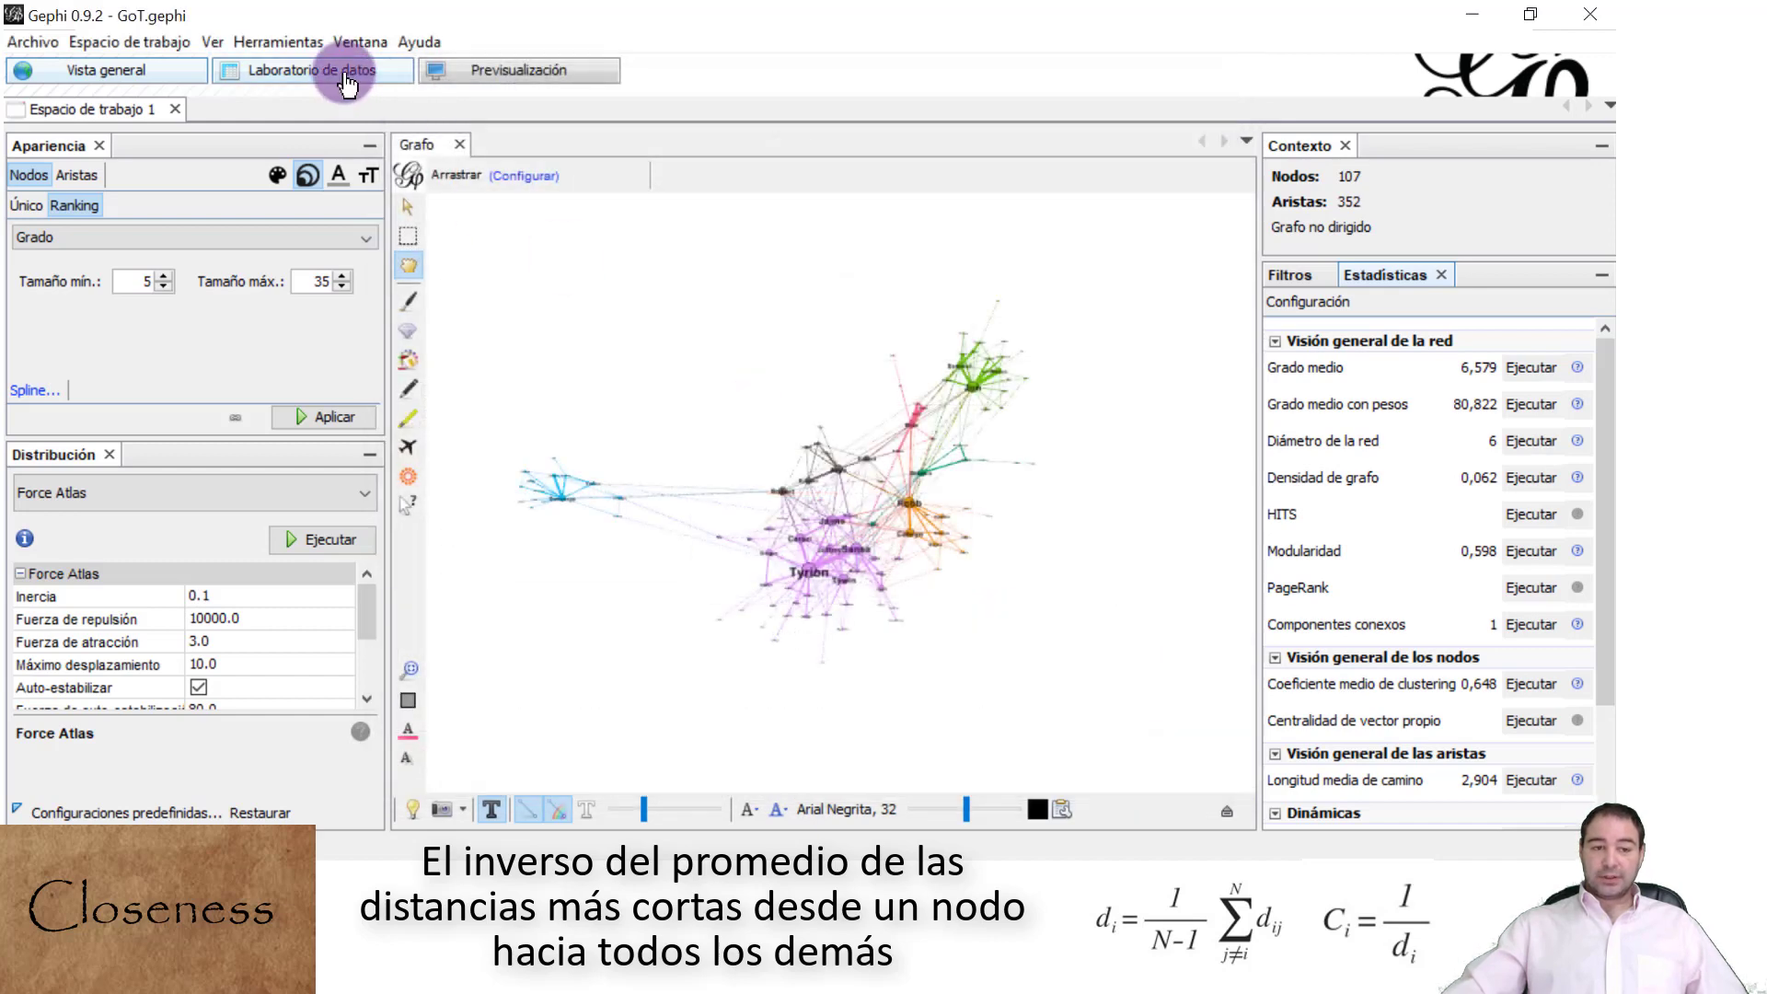
# Sort the nodes in the data table by Closeness Centrality in descending order
pyautogui.click(345, 72)
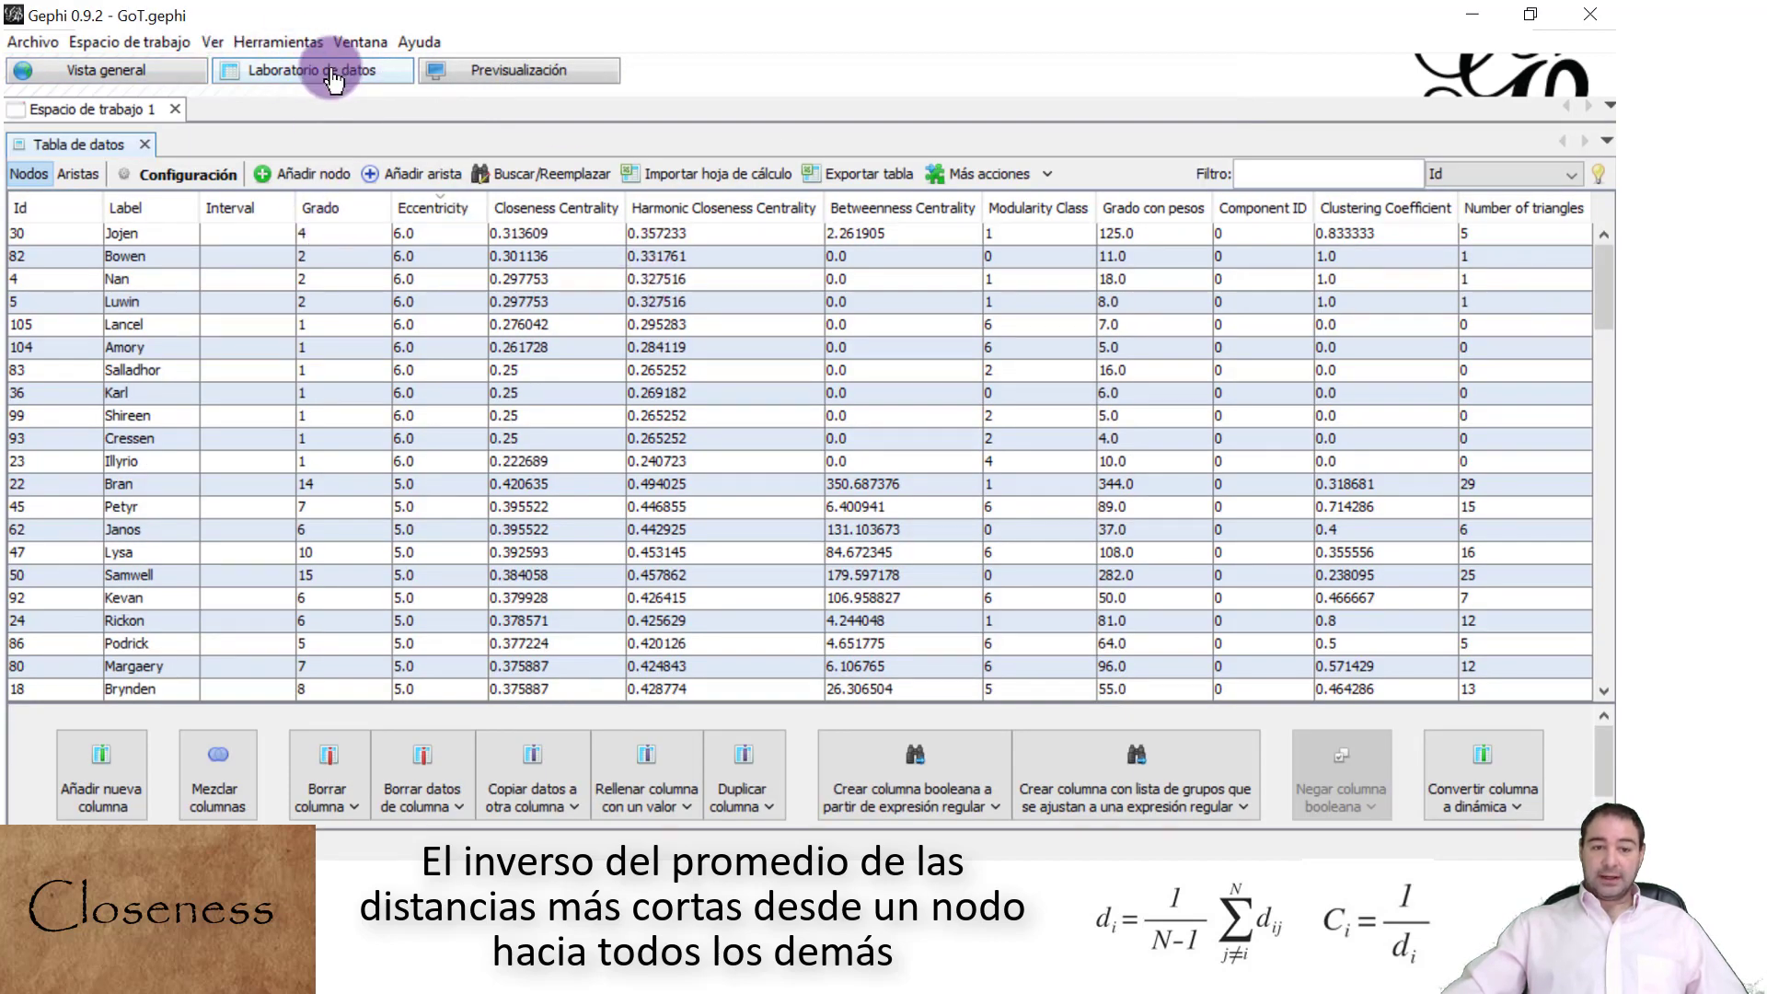
pyautogui.click(572, 202)
pyautogui.click(572, 202)
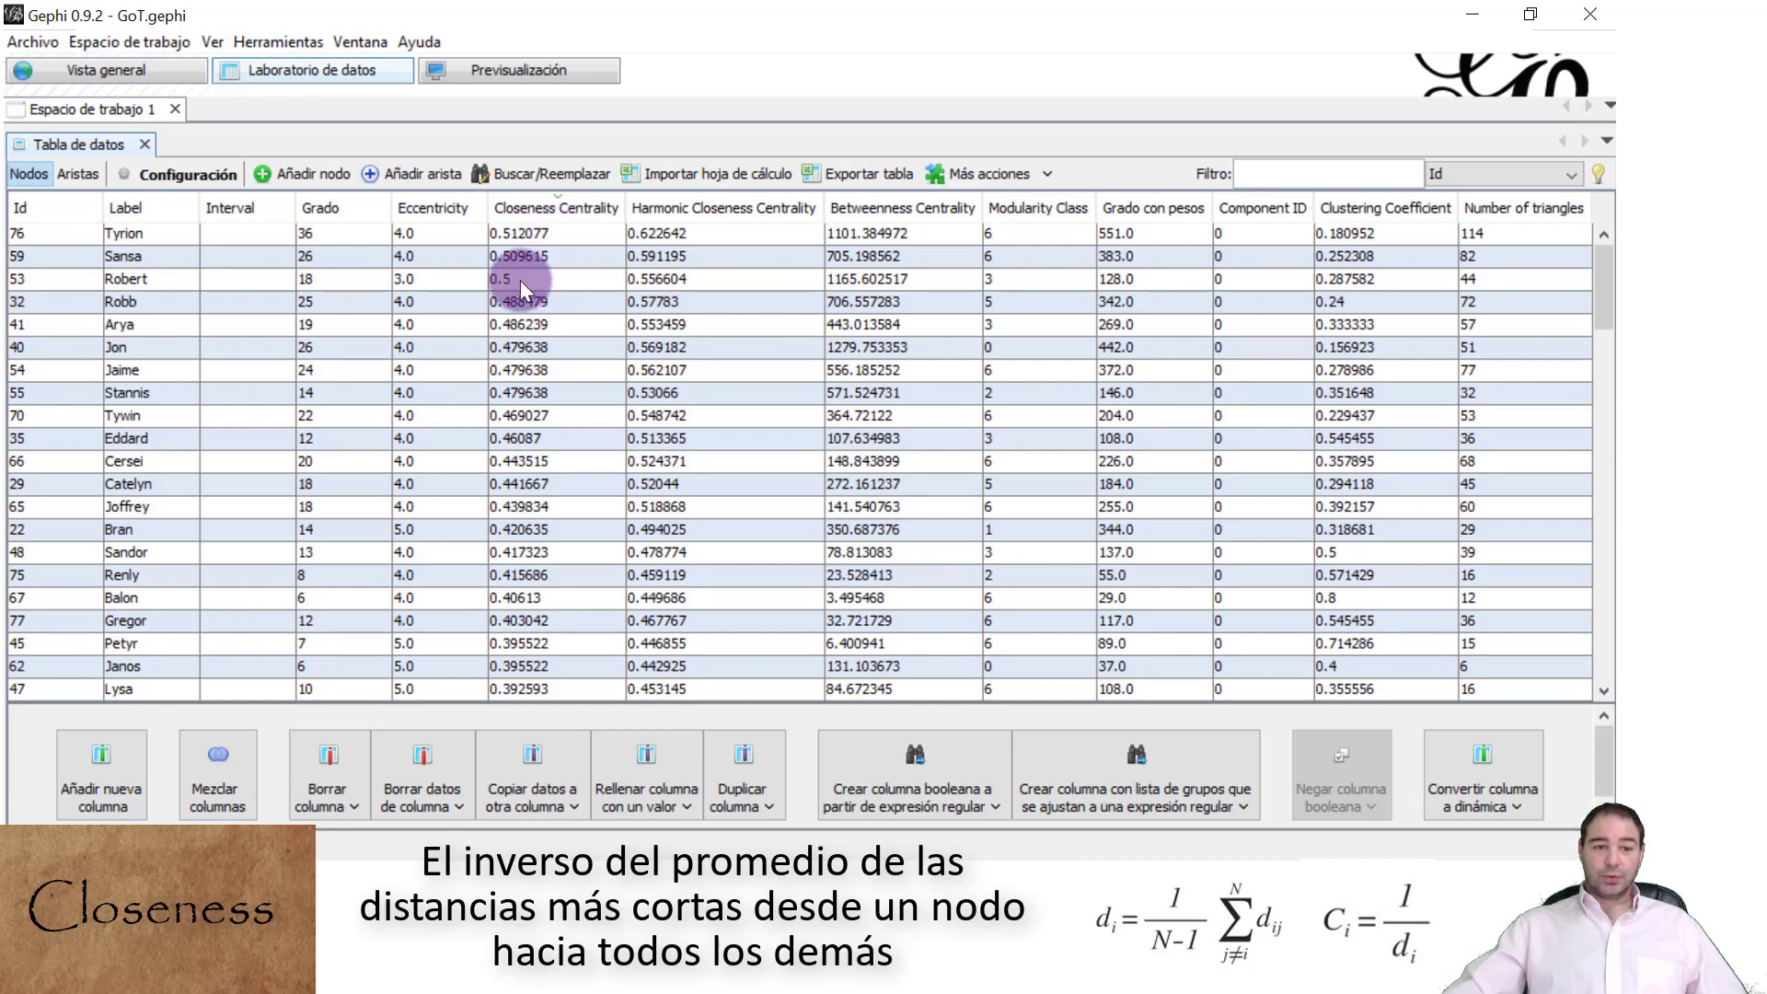
# Resize the graph's nodes by a ranking on Closeness Centrality, keeping sizes from 5 to 35
pyautogui.click(126, 79)
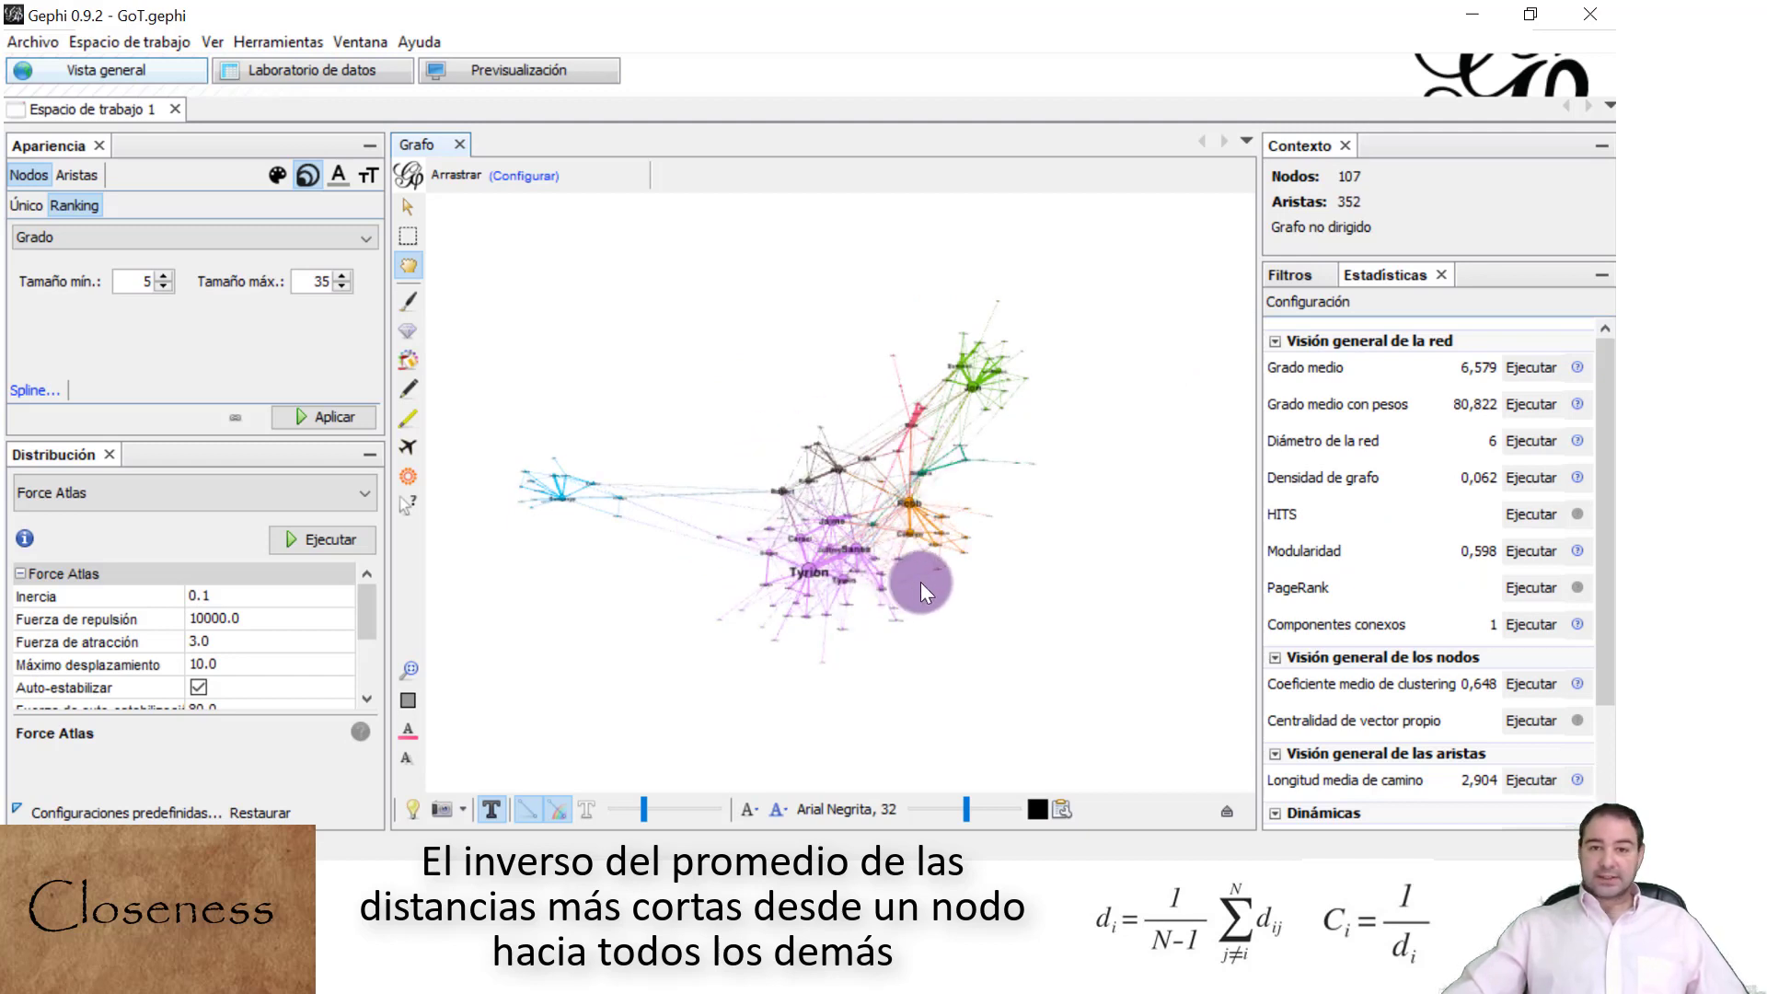
pyautogui.click(184, 238)
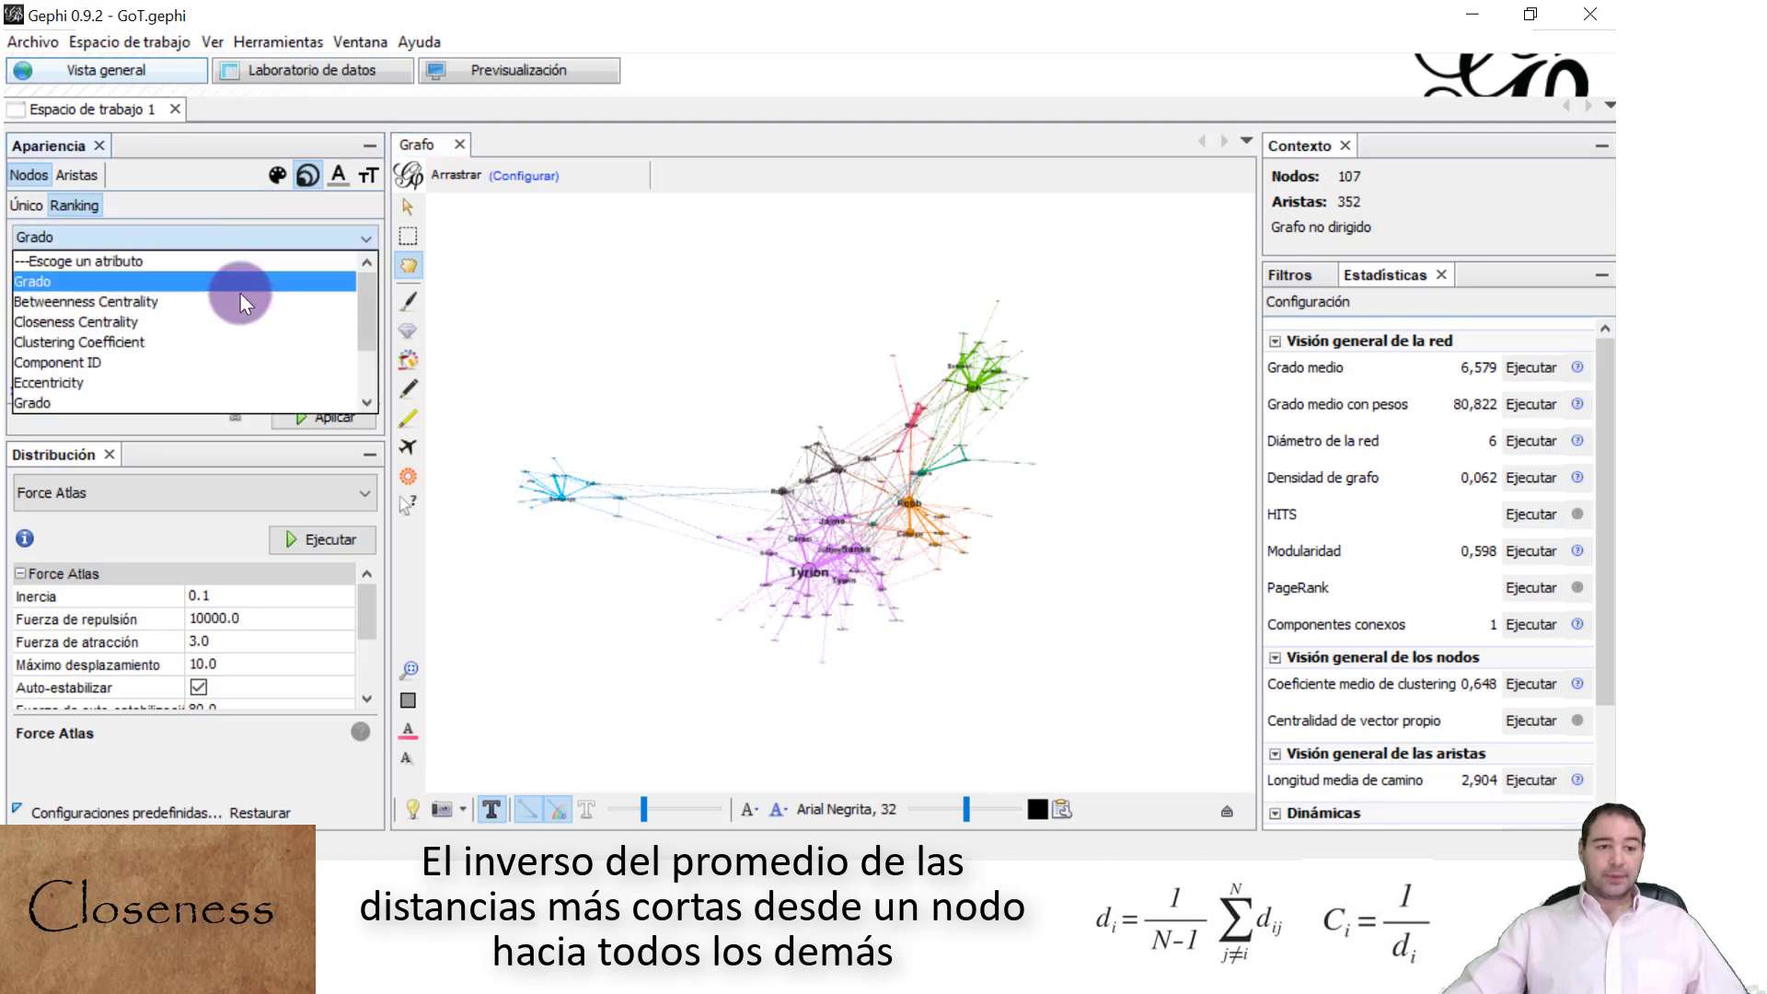
pyautogui.click(188, 319)
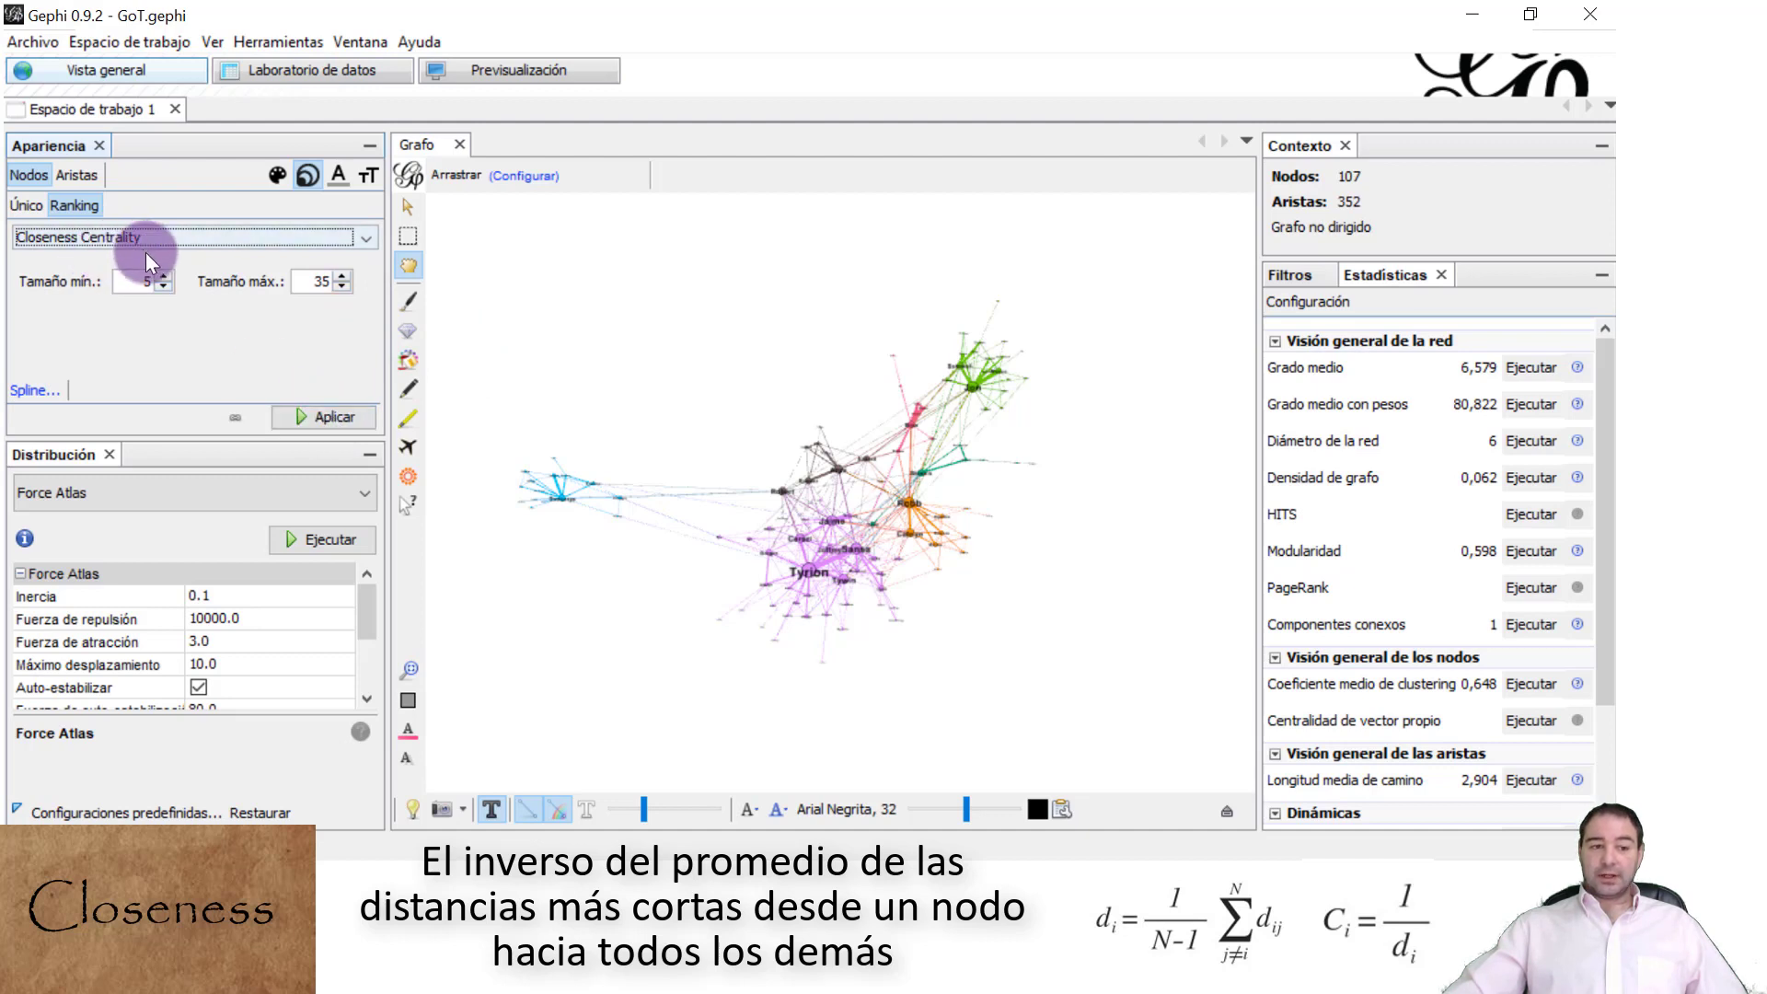
pyautogui.click(333, 411)
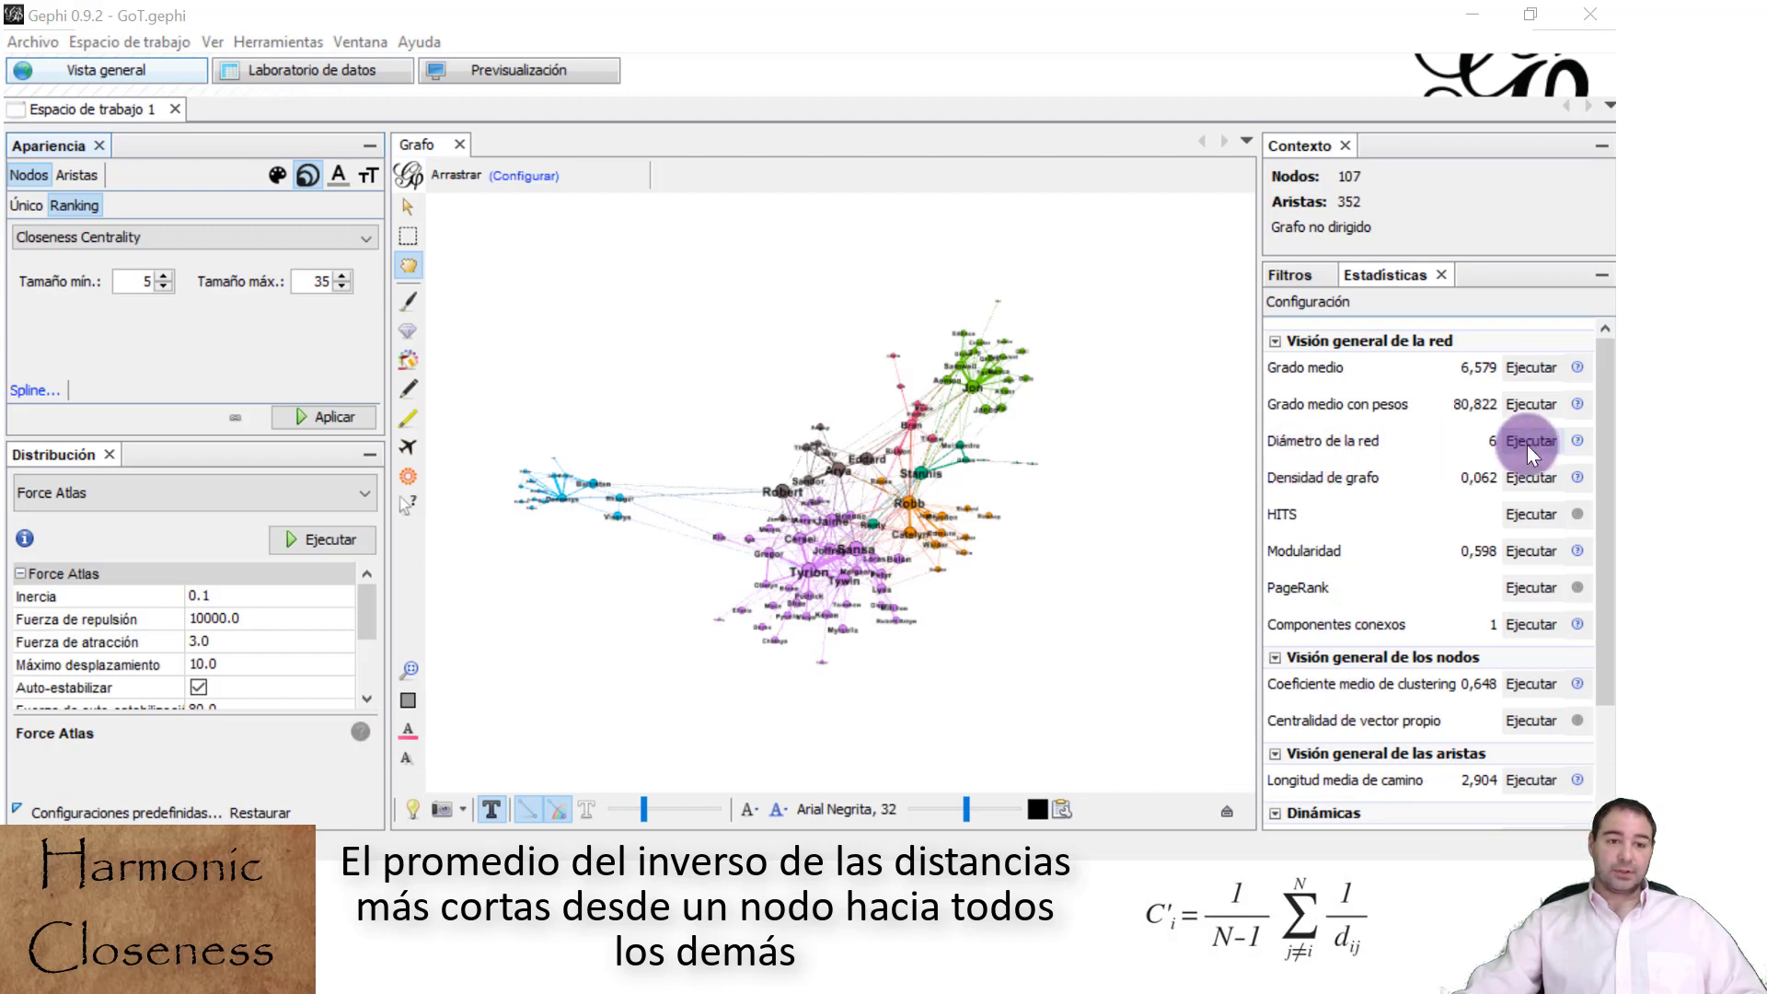
# Sort the nodes in the data table by Harmonic Closeness Centrality in descending order
pyautogui.click(310, 81)
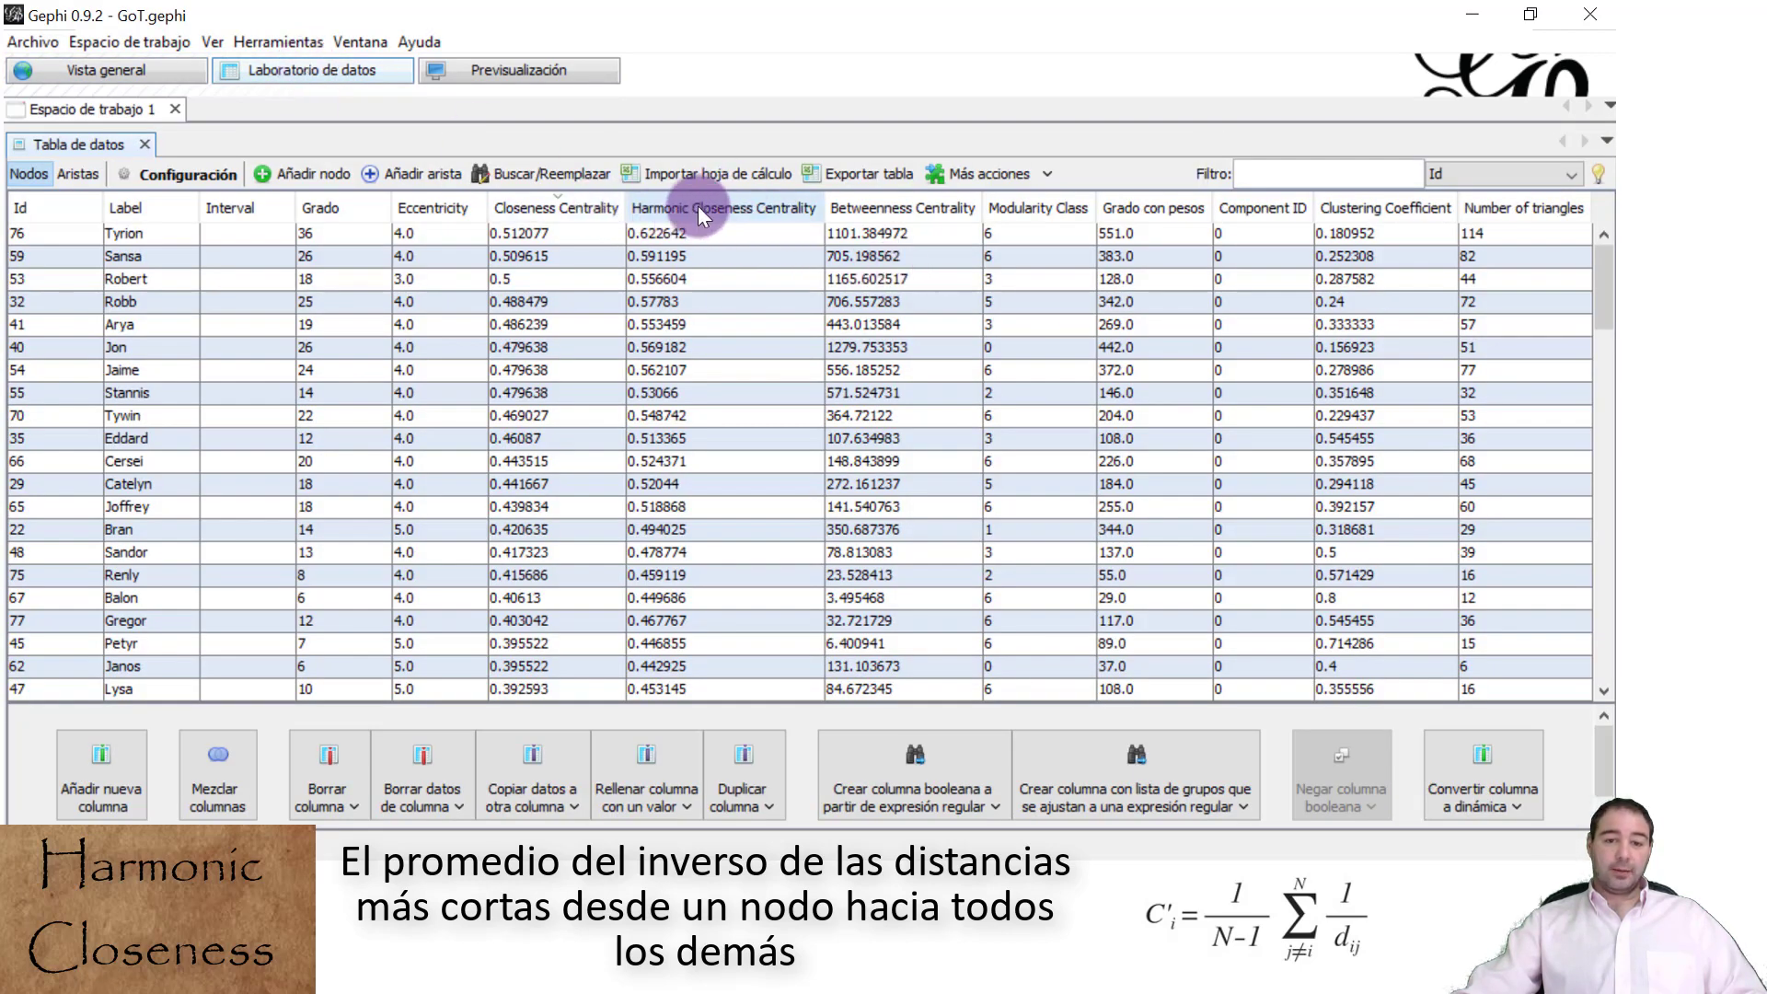
pyautogui.click(743, 208)
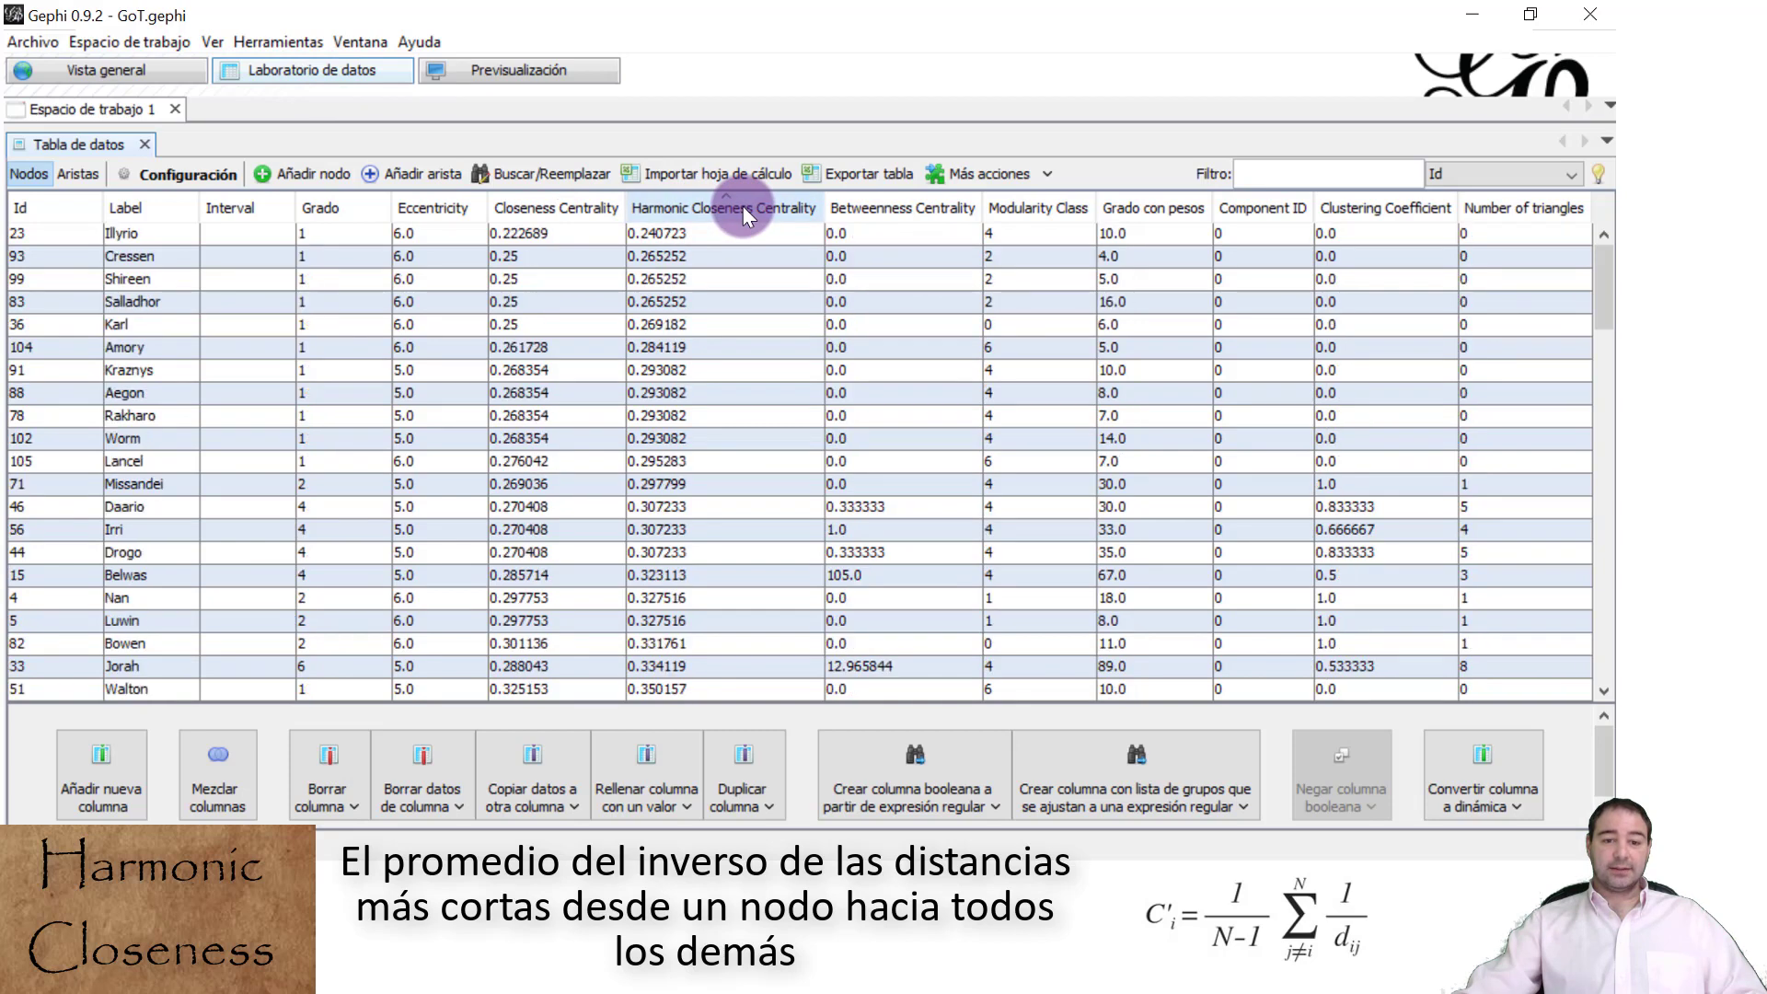
pyautogui.click(743, 208)
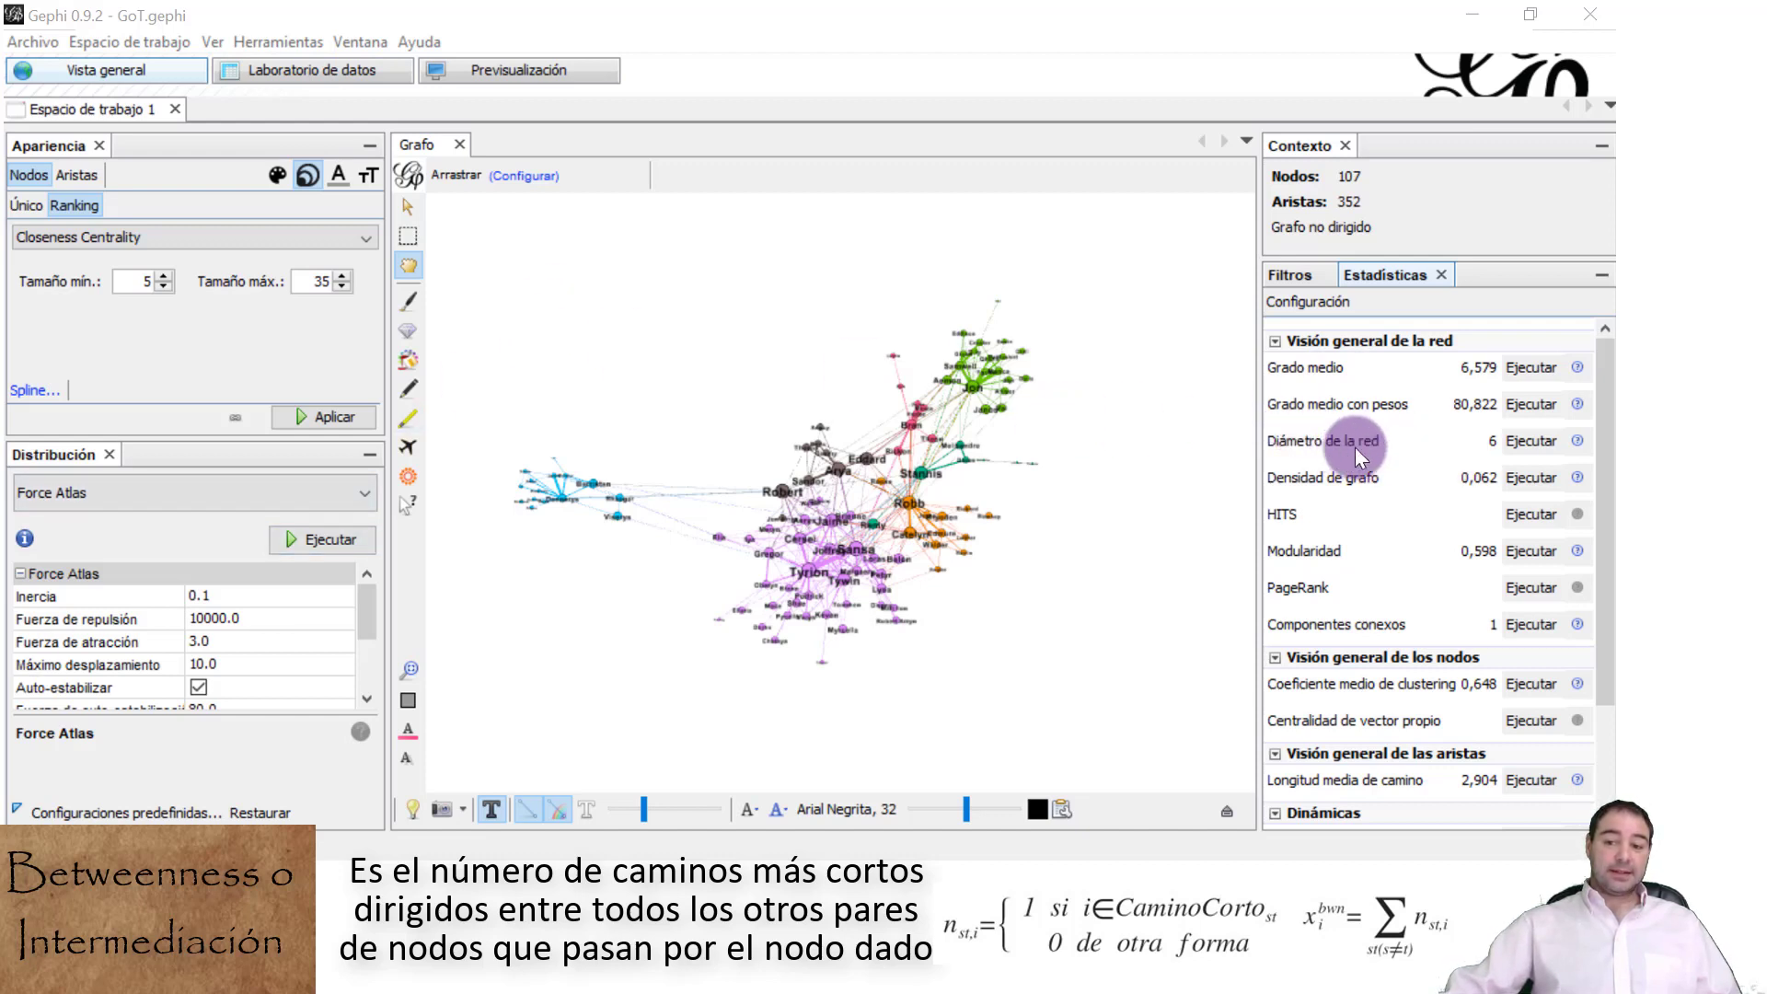
# Rerun the undirected network diameter statistic without normalized centralities and examine the Betweenness Centrality Distribution in its report
pyautogui.click(1530, 442)
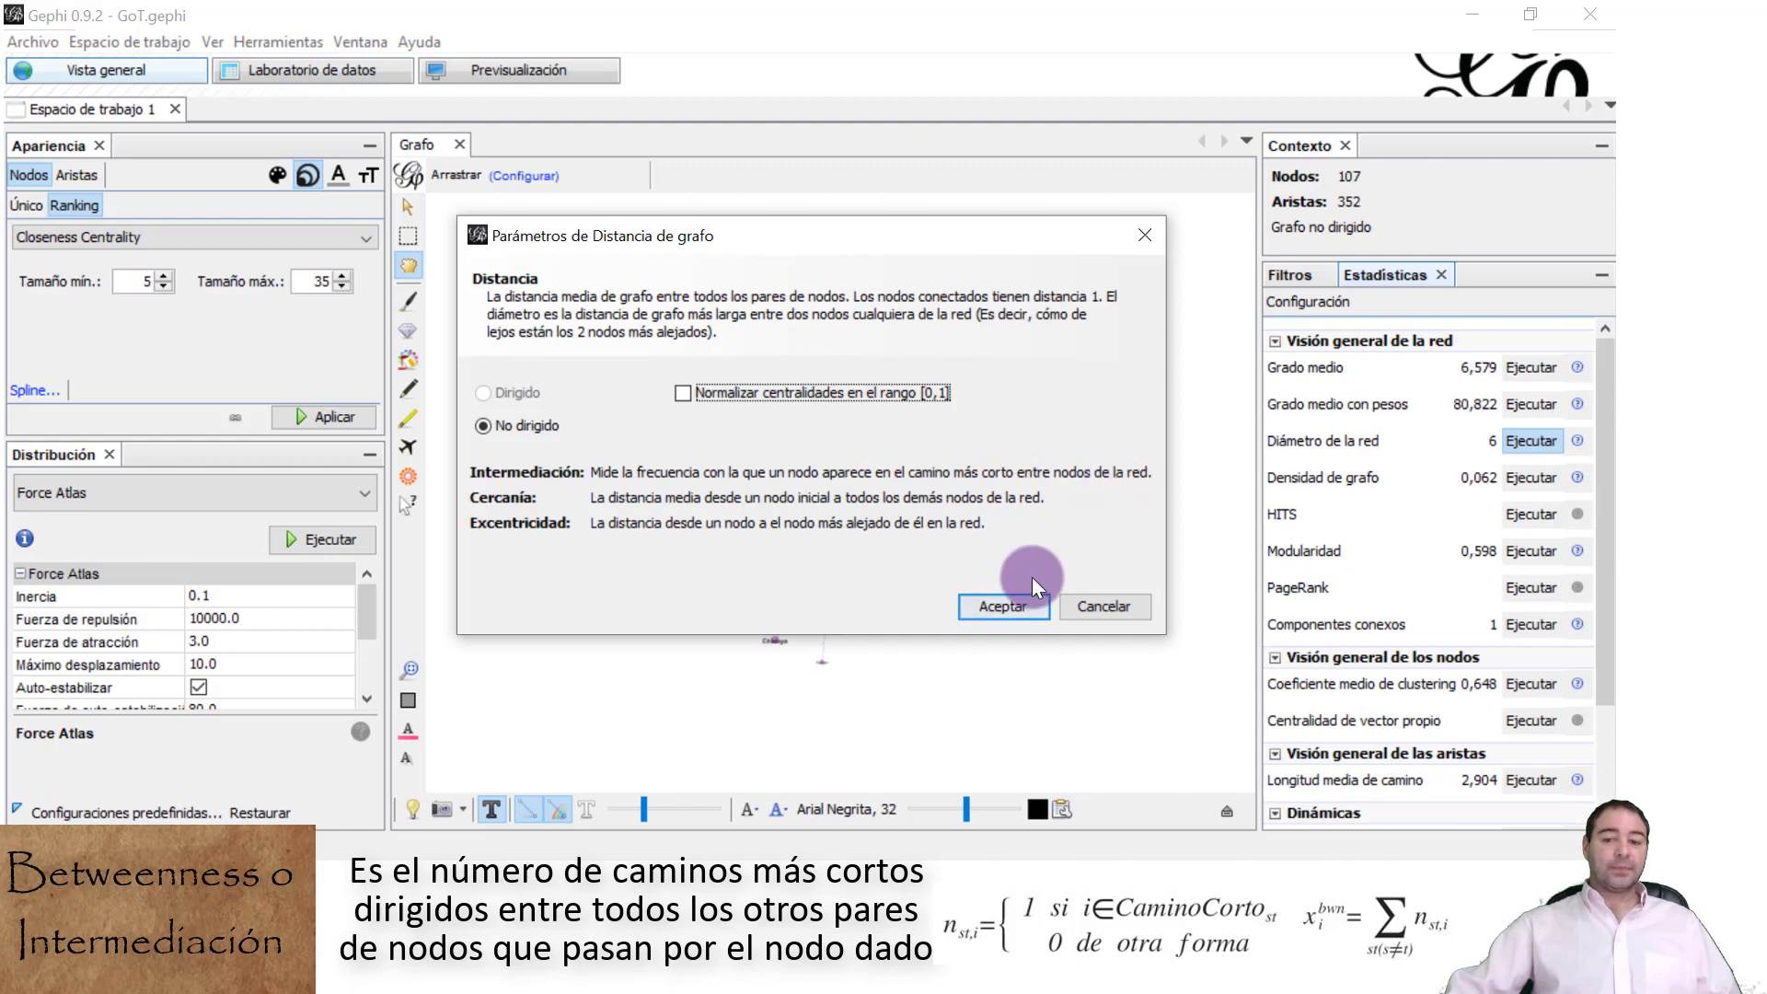
pyautogui.click(998, 605)
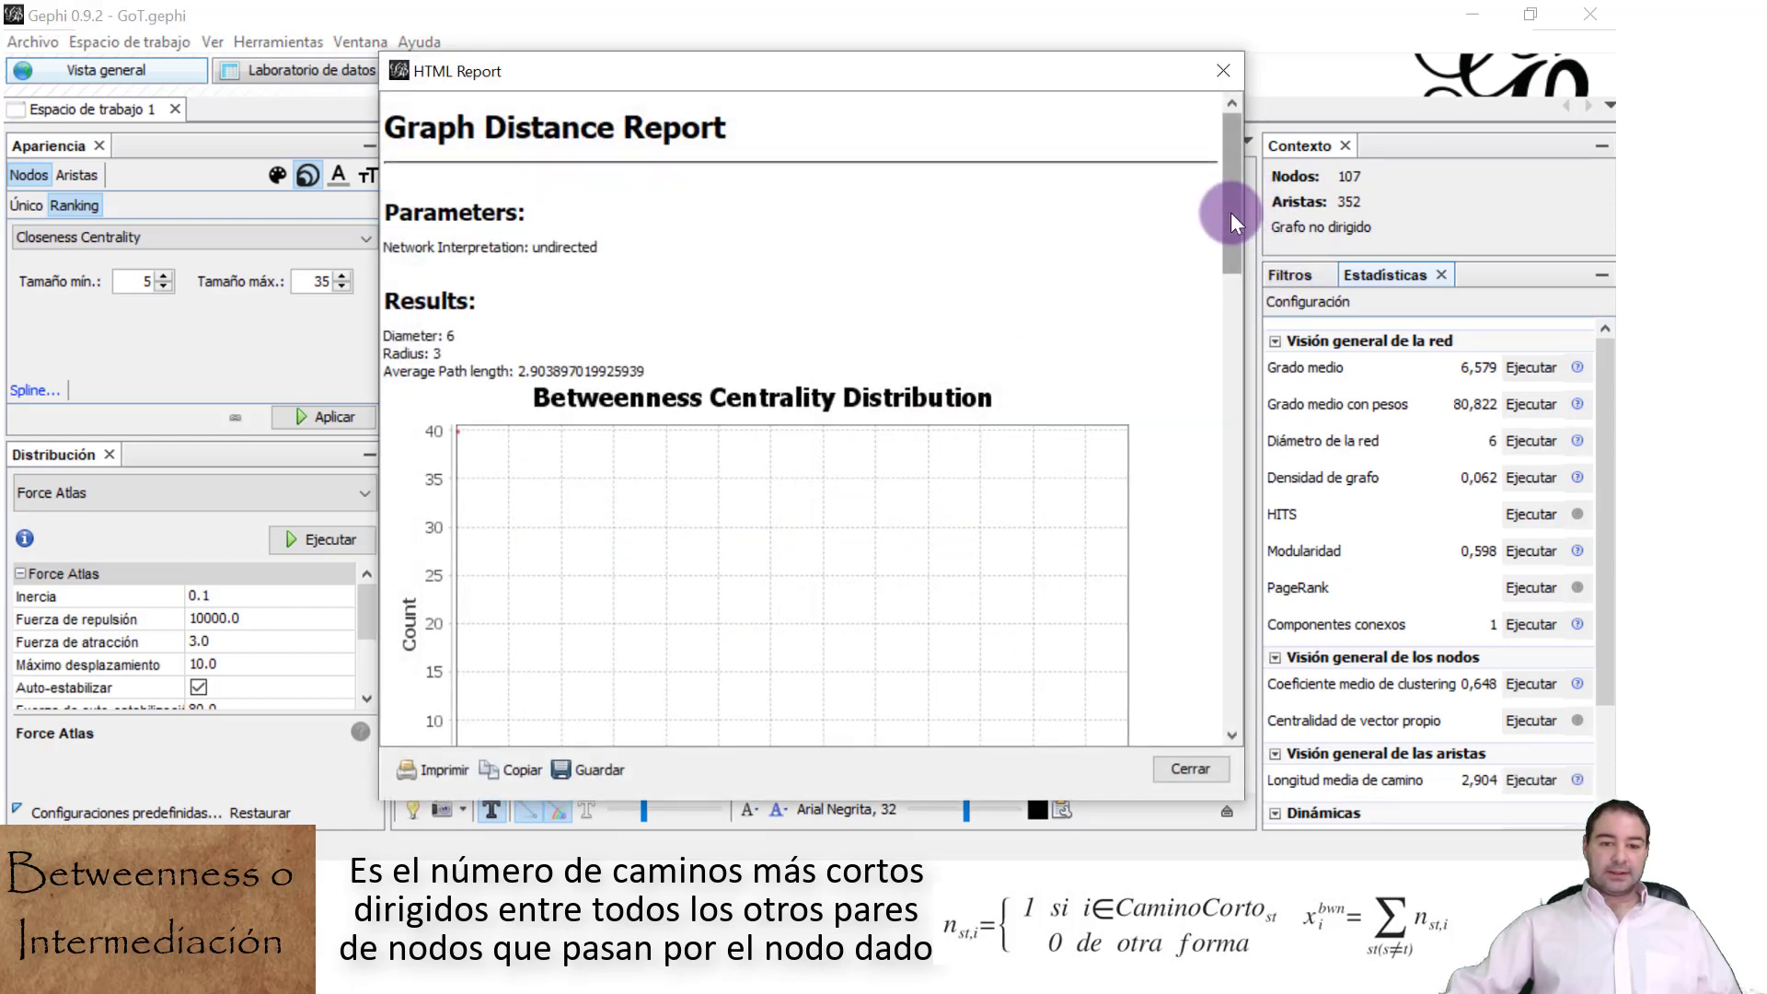
pyautogui.moveTo(1230, 211); pyautogui.dragTo(1234, 237)
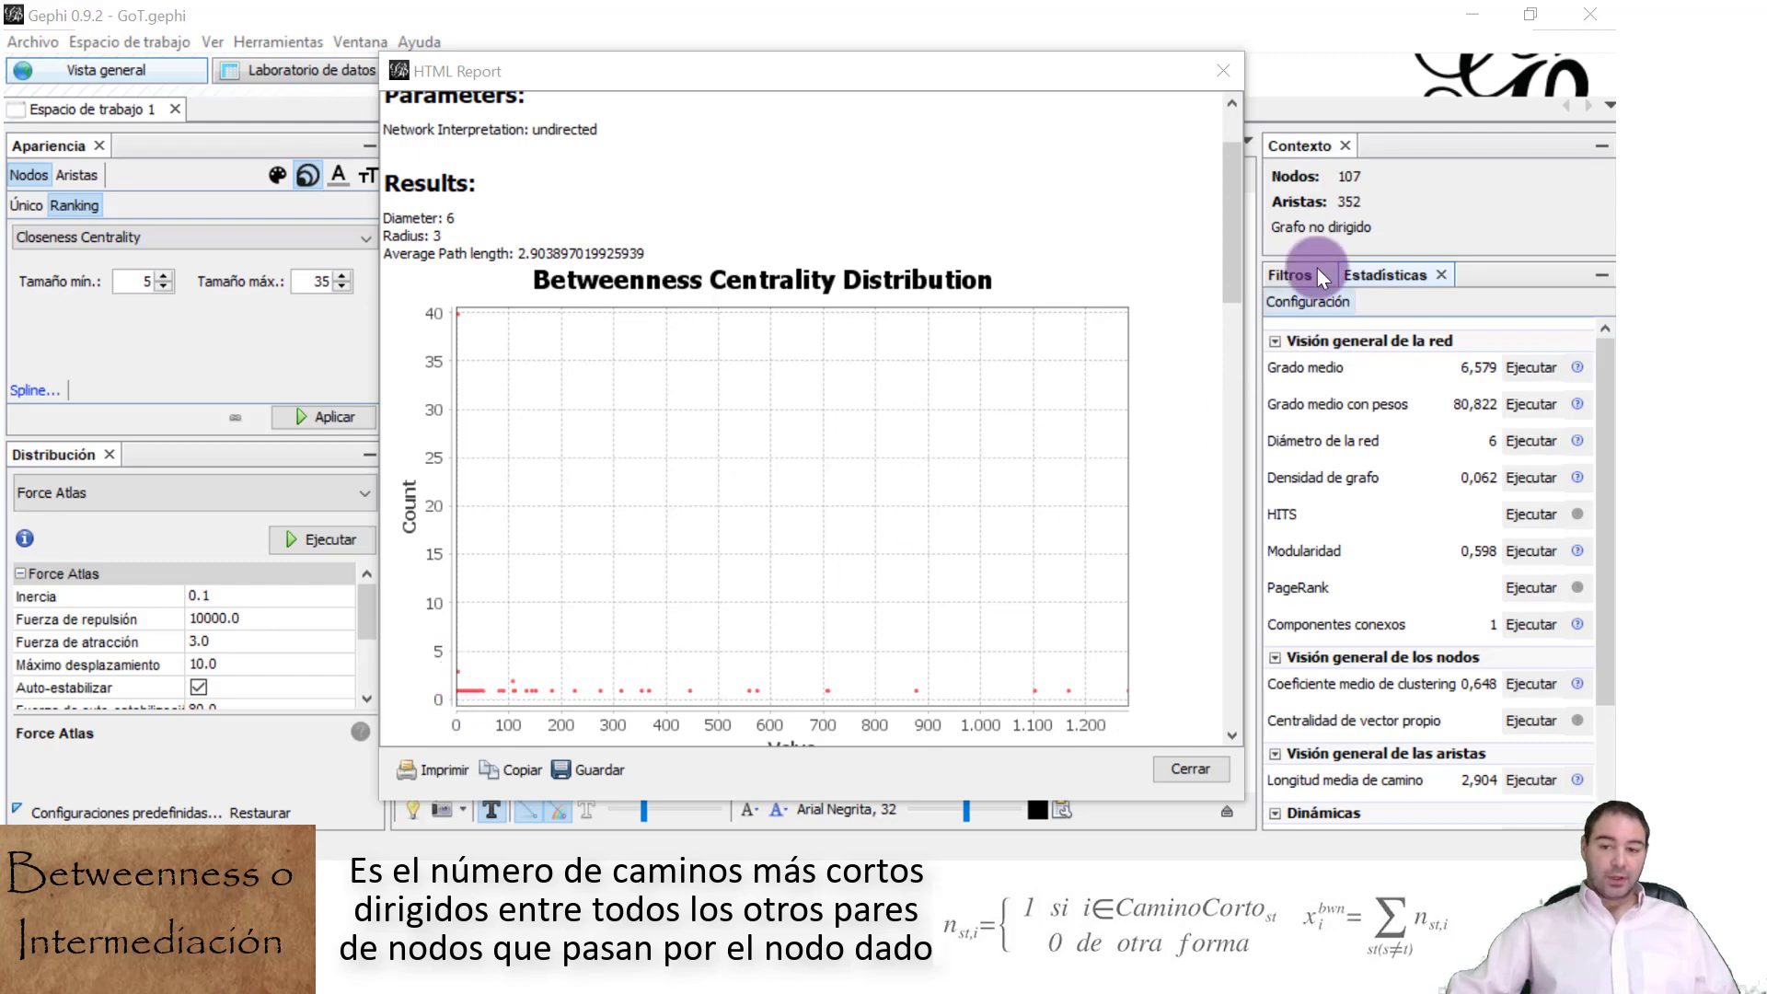
pyautogui.moveTo(1226, 228); pyautogui.dragTo(1234, 472)
pyautogui.click(1189, 771)
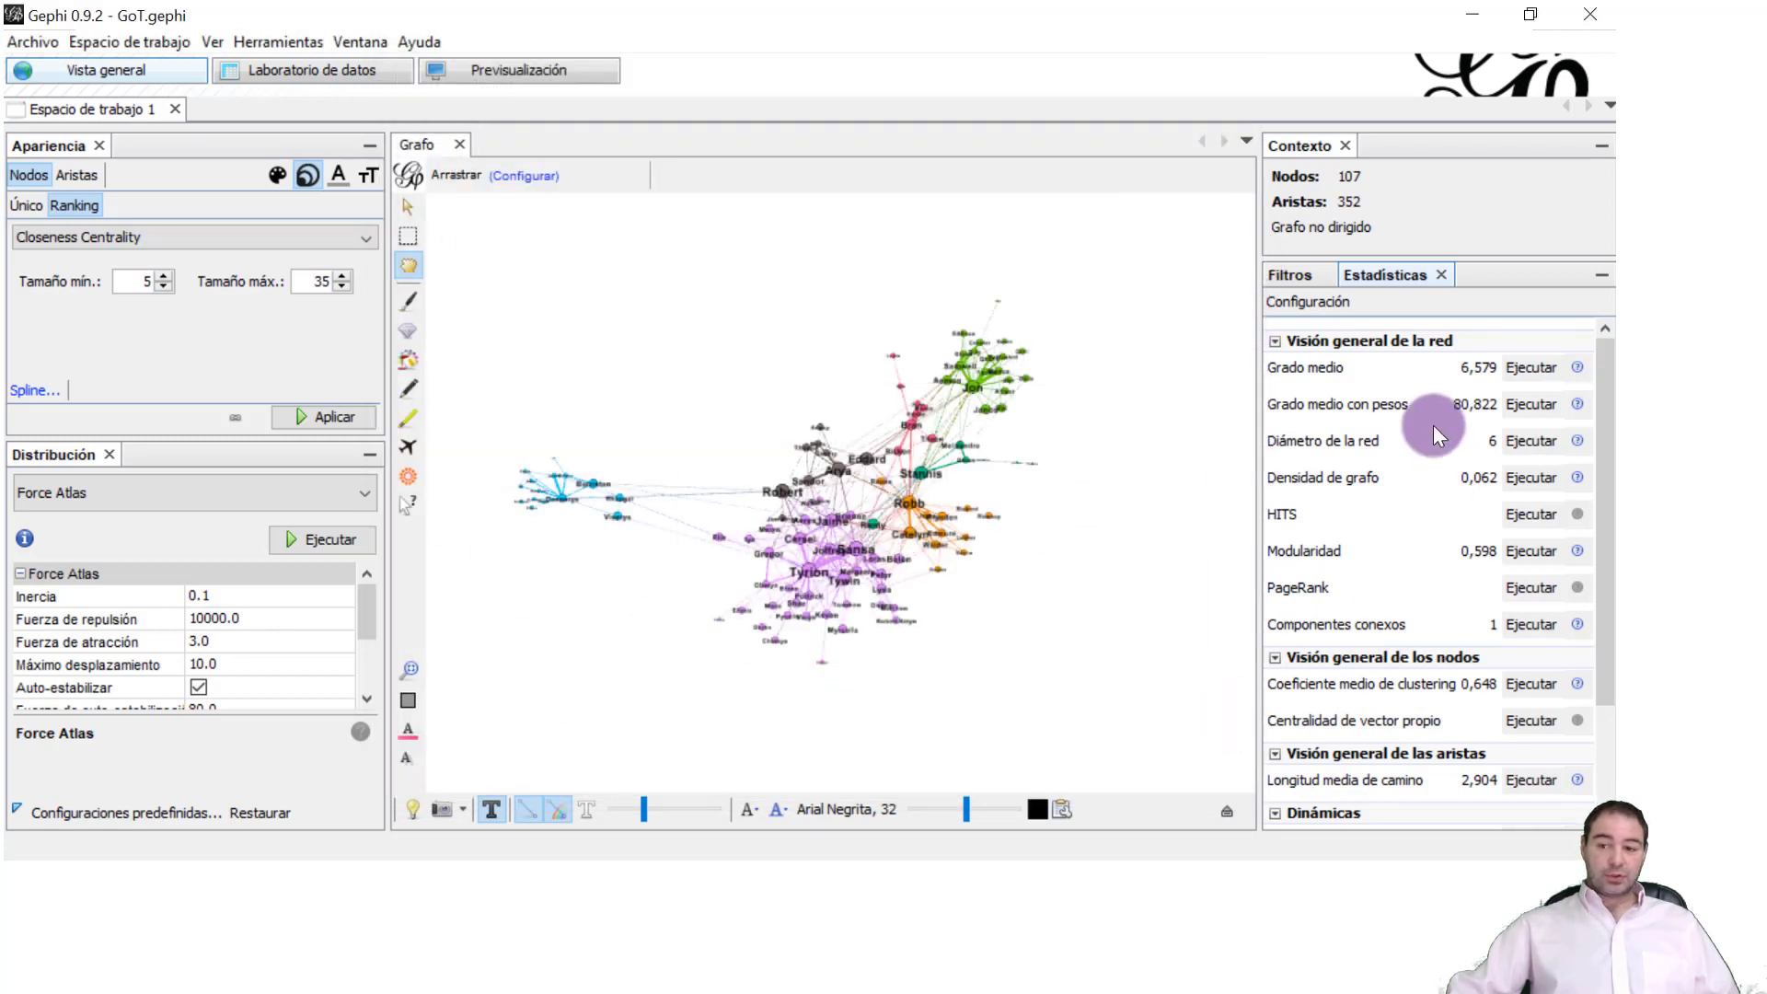
# Rerun the undirected network diameter statistic with centralities normalized to the range [0,1] and examine the betweenness distribution in its report
pyautogui.click(1526, 441)
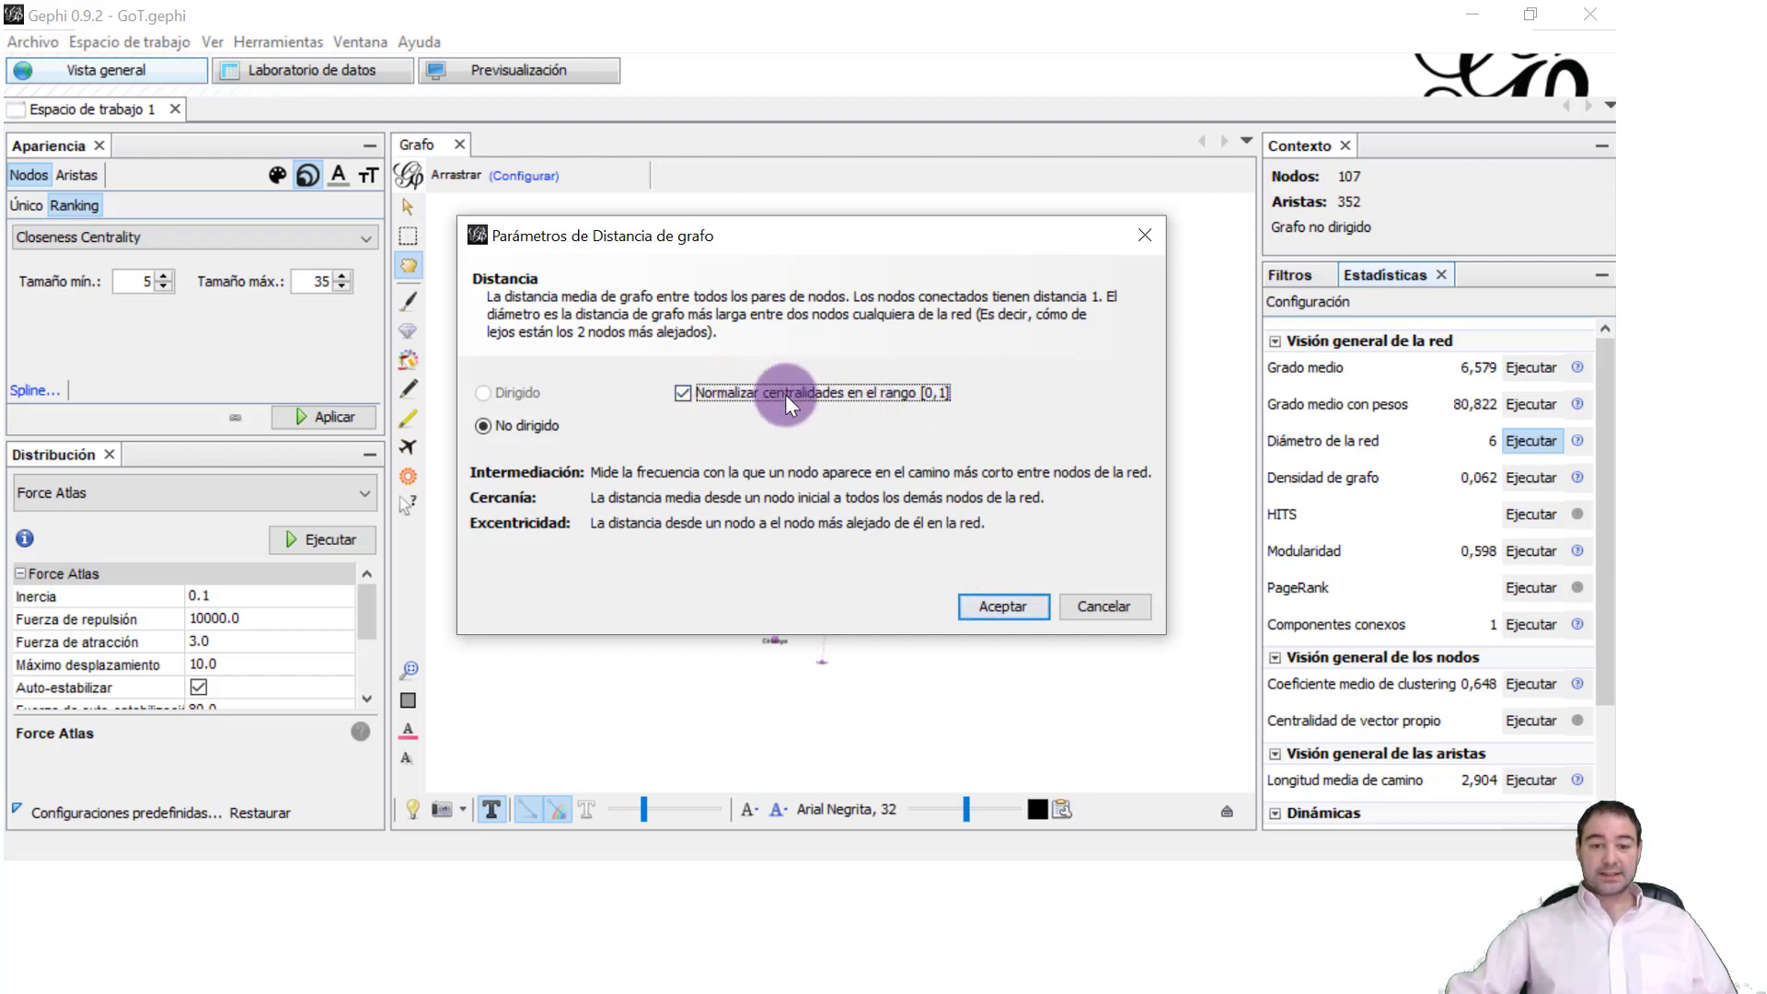
pyautogui.click(736, 394)
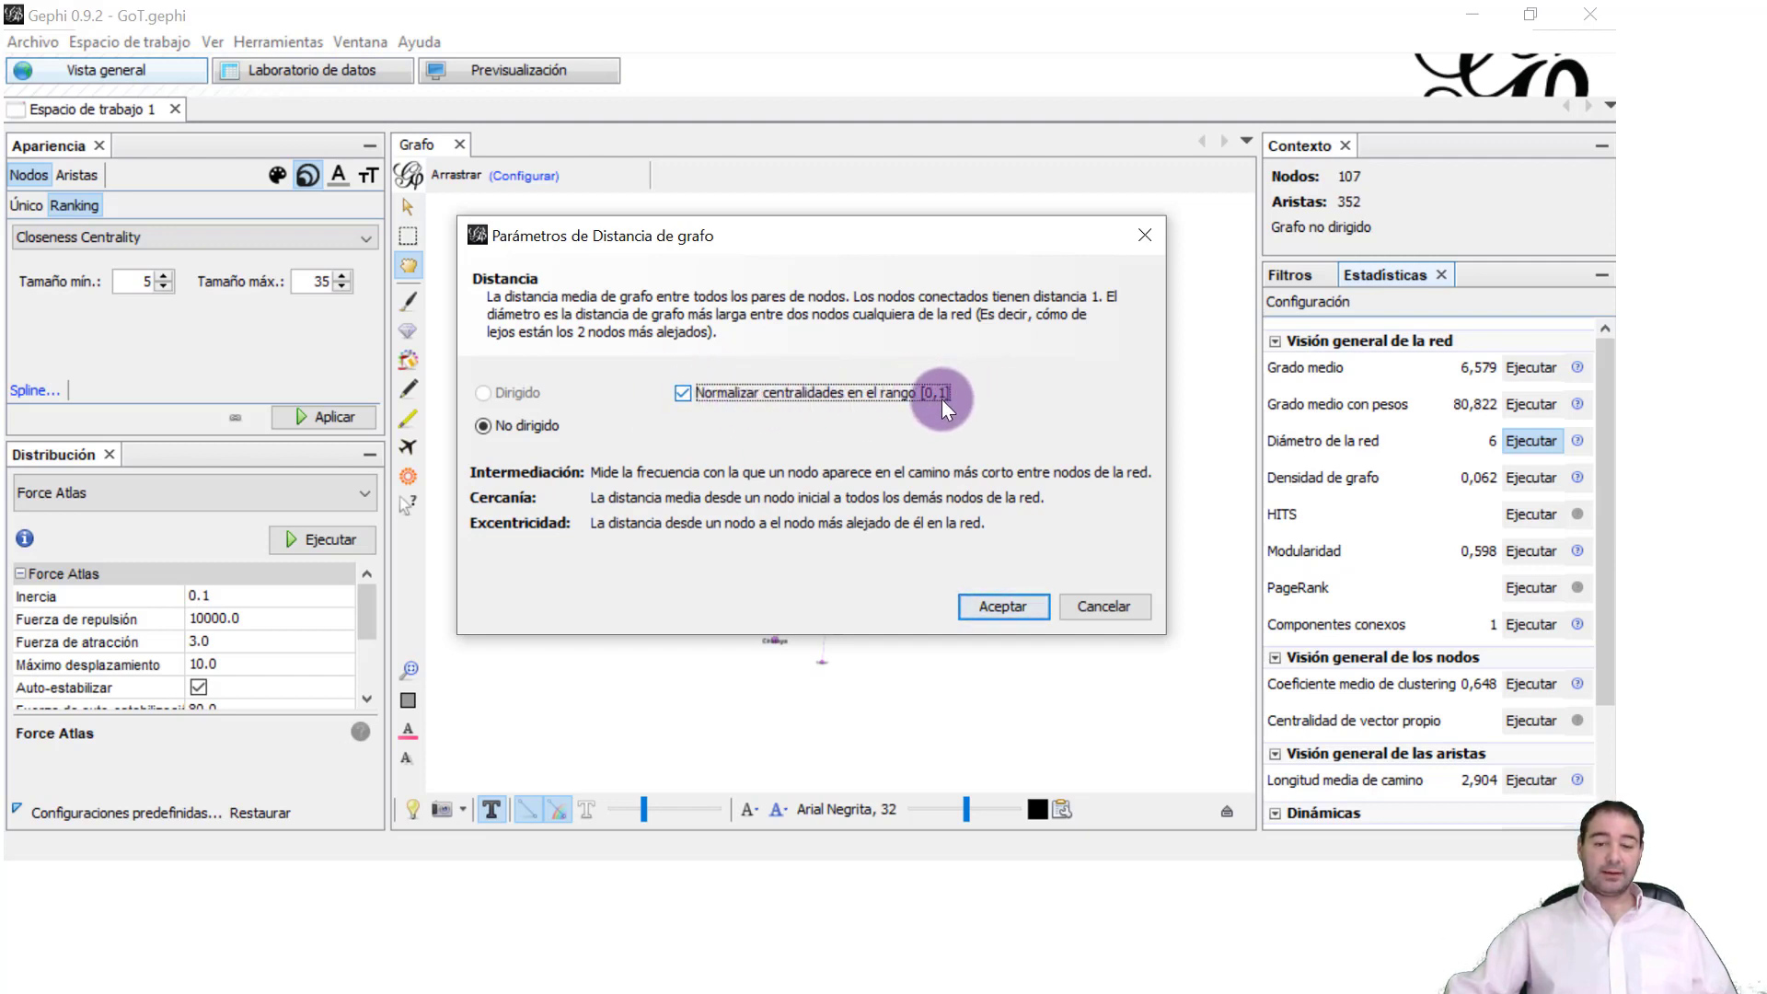
pyautogui.click(1001, 605)
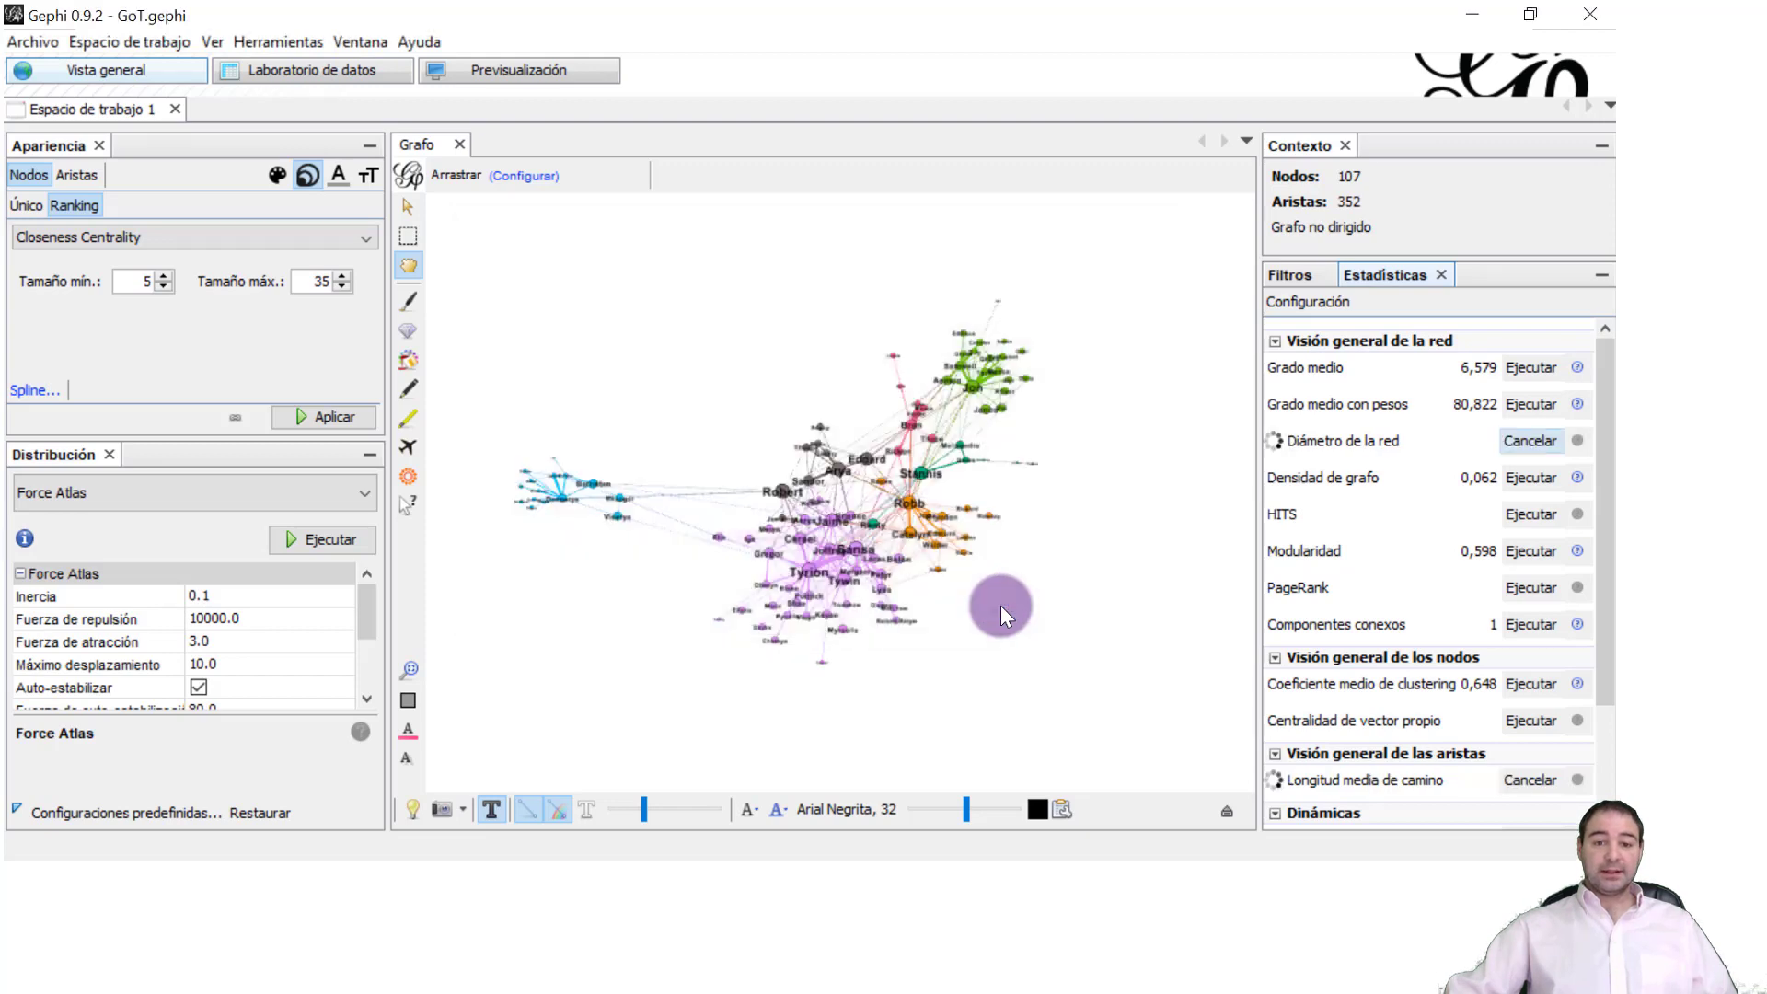
pyautogui.moveTo(1223, 224); pyautogui.dragTo(1243, 292)
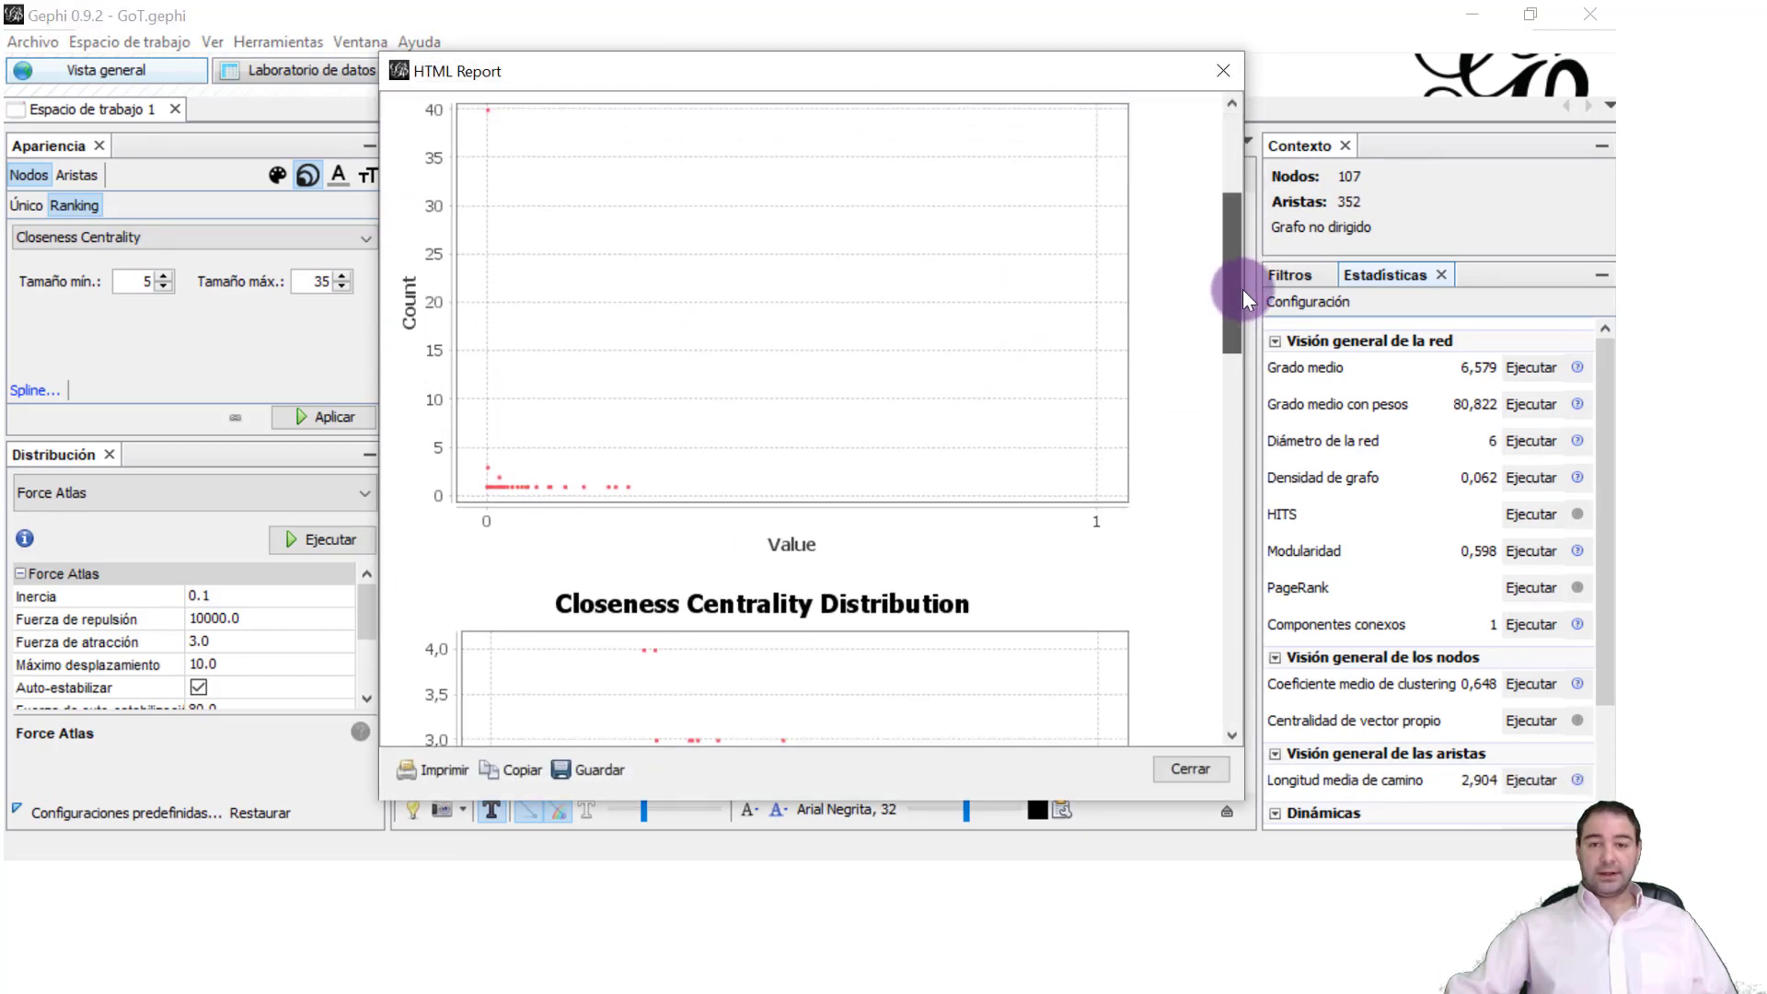
pyautogui.moveTo(1243, 289); pyautogui.dragTo(1242, 291)
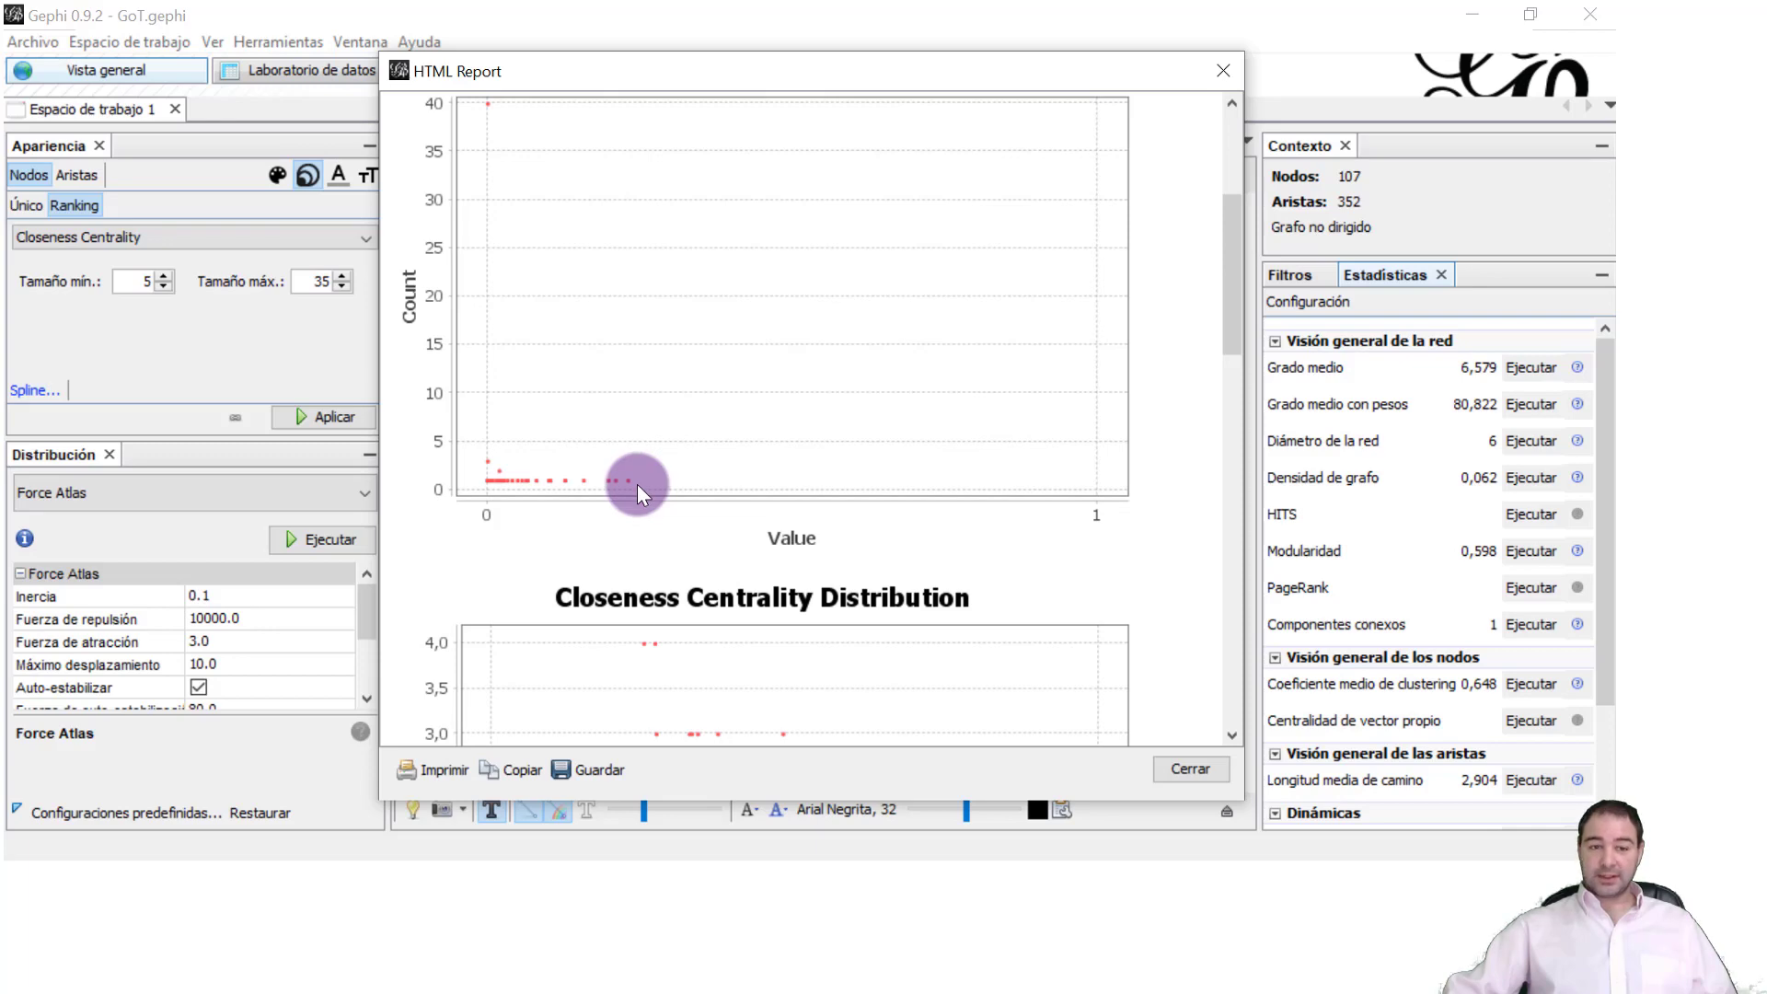
pyautogui.click(1189, 766)
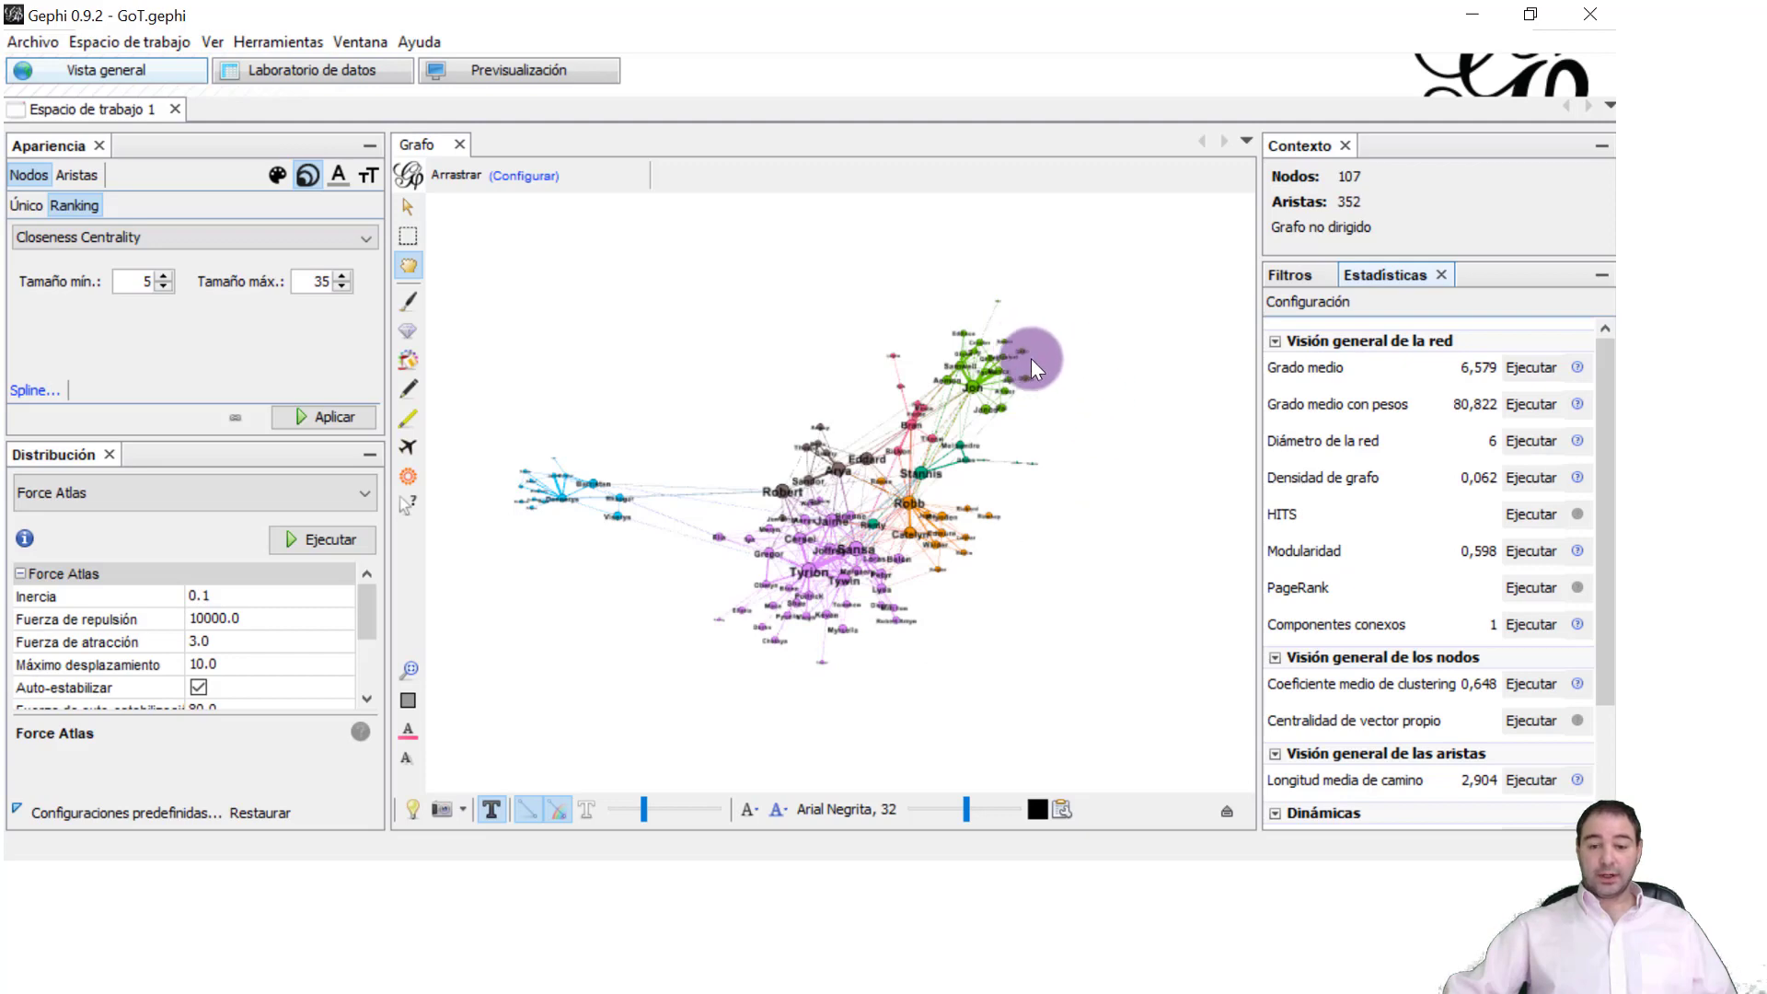
# Sort the nodes in the data table by Betweenness Centrality in descending order
pyautogui.click(321, 83)
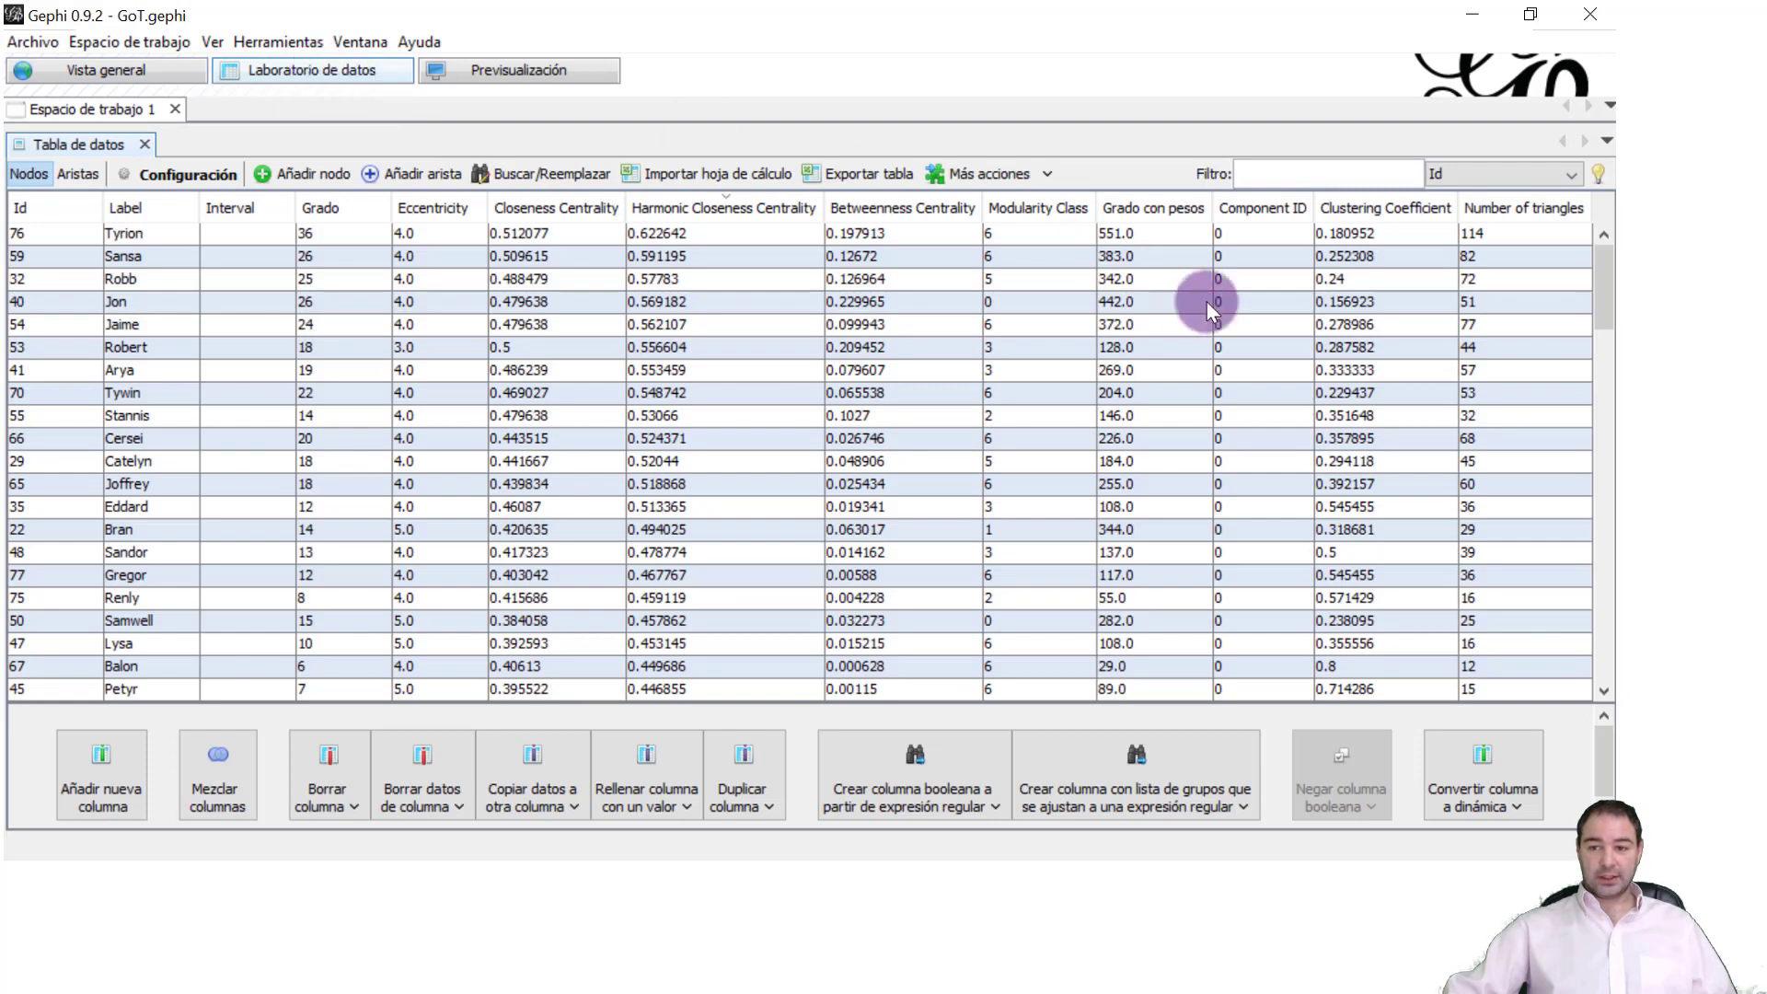
pyautogui.click(904, 208)
pyautogui.click(904, 208)
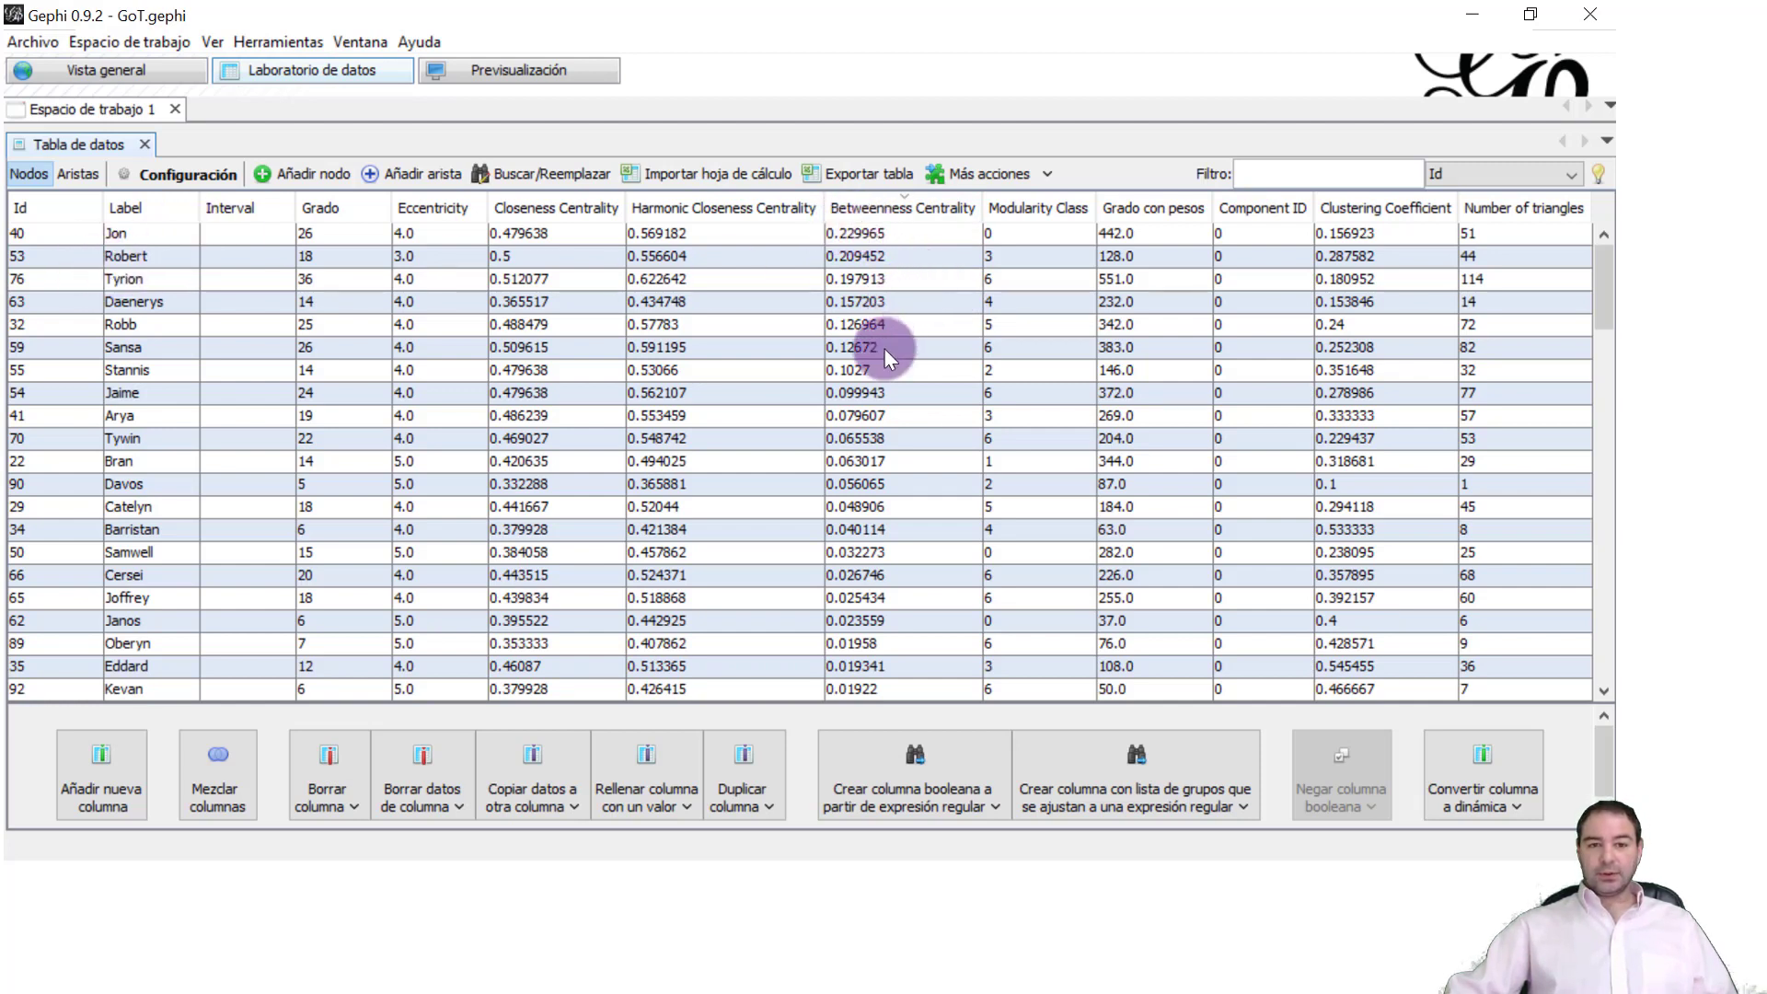
pyautogui.click(92, 72)
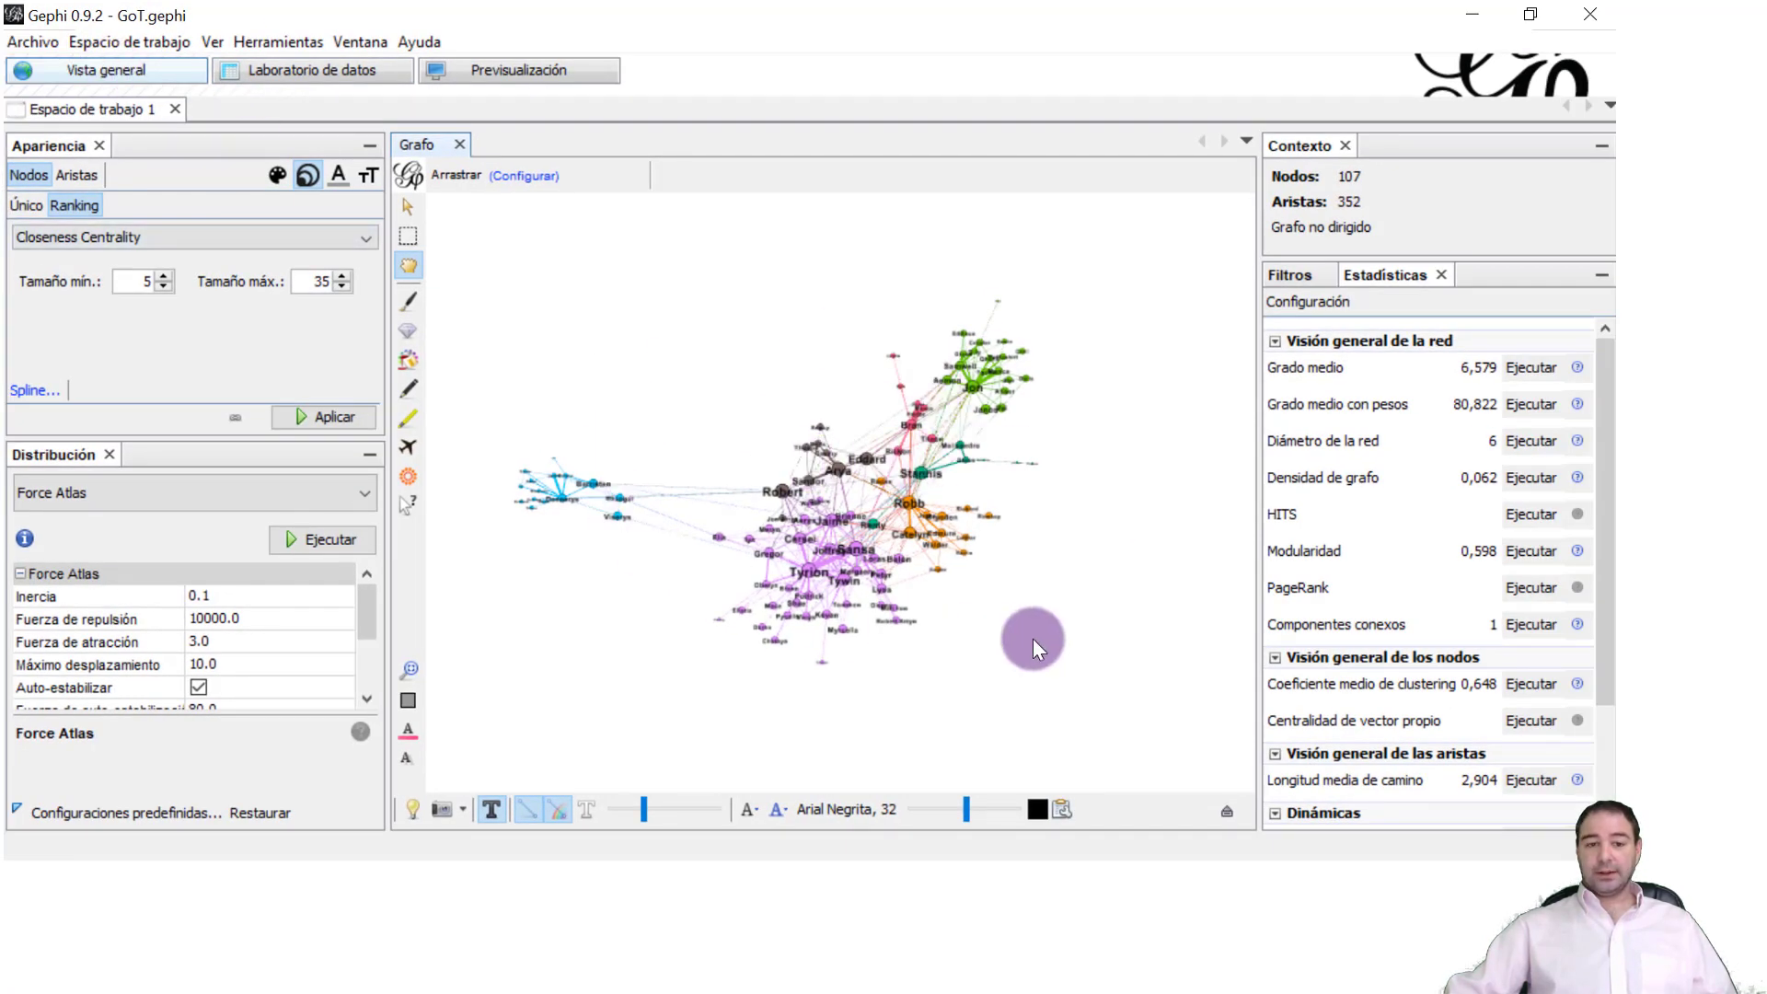
pyautogui.click(98, 236)
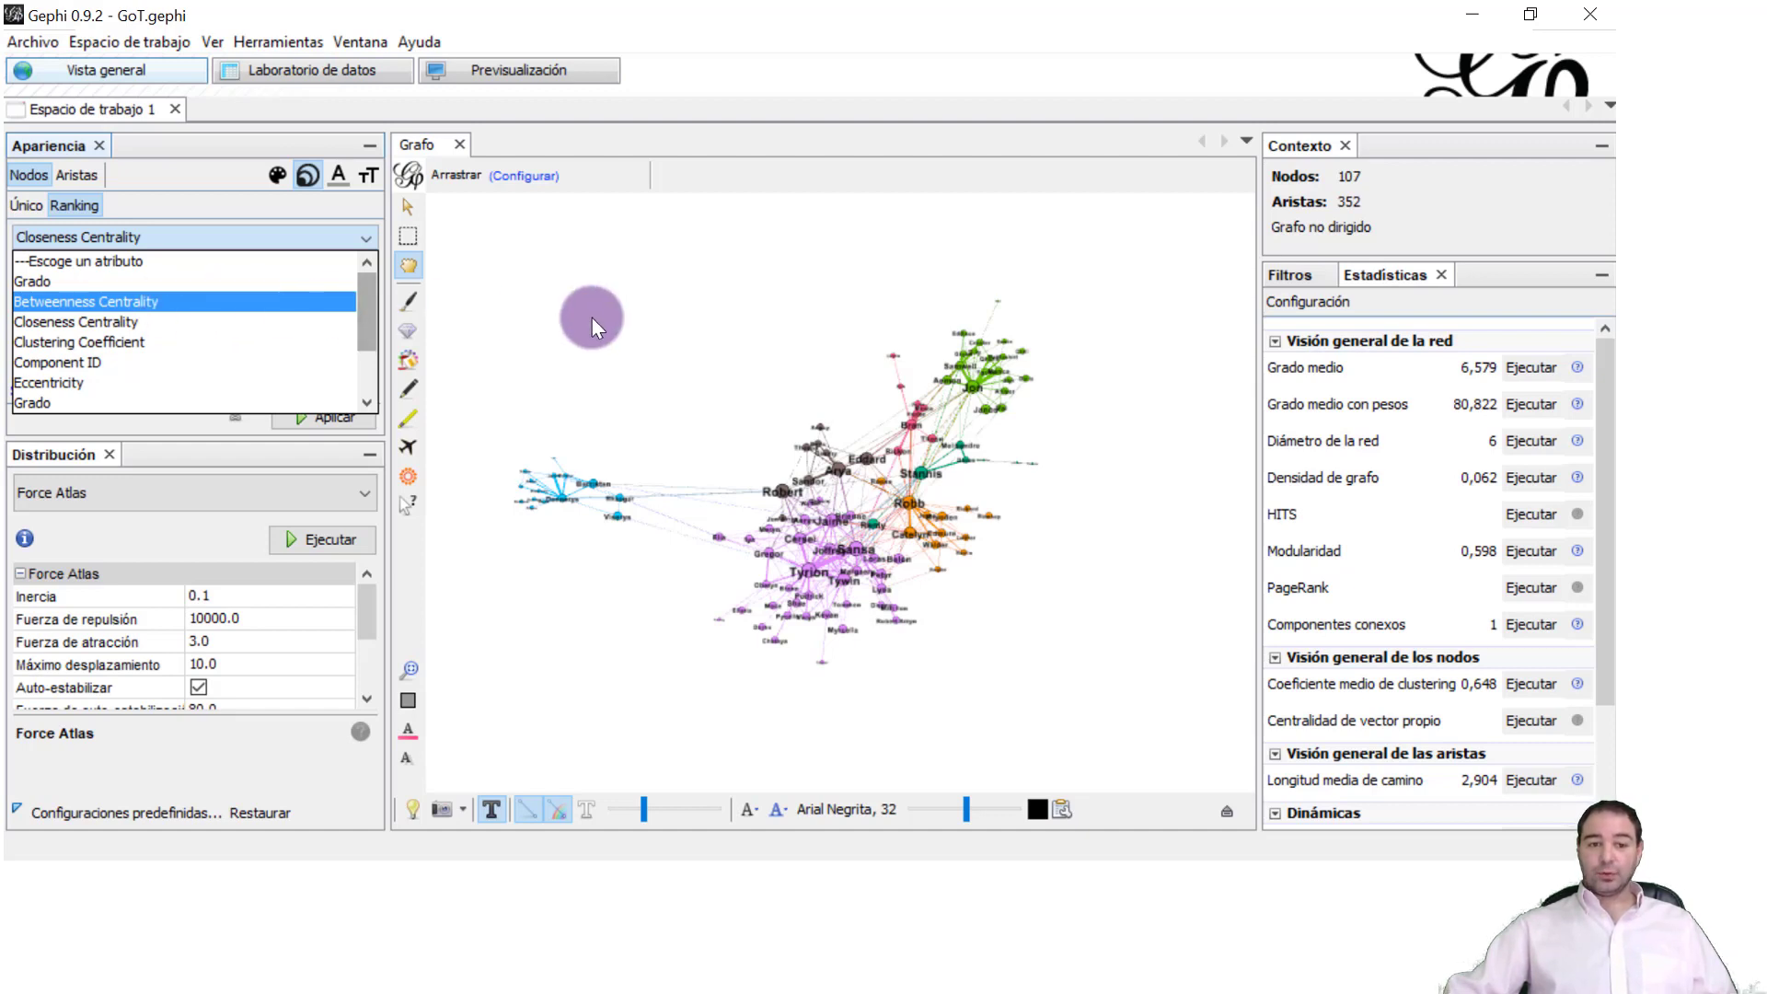
pyautogui.click(593, 317)
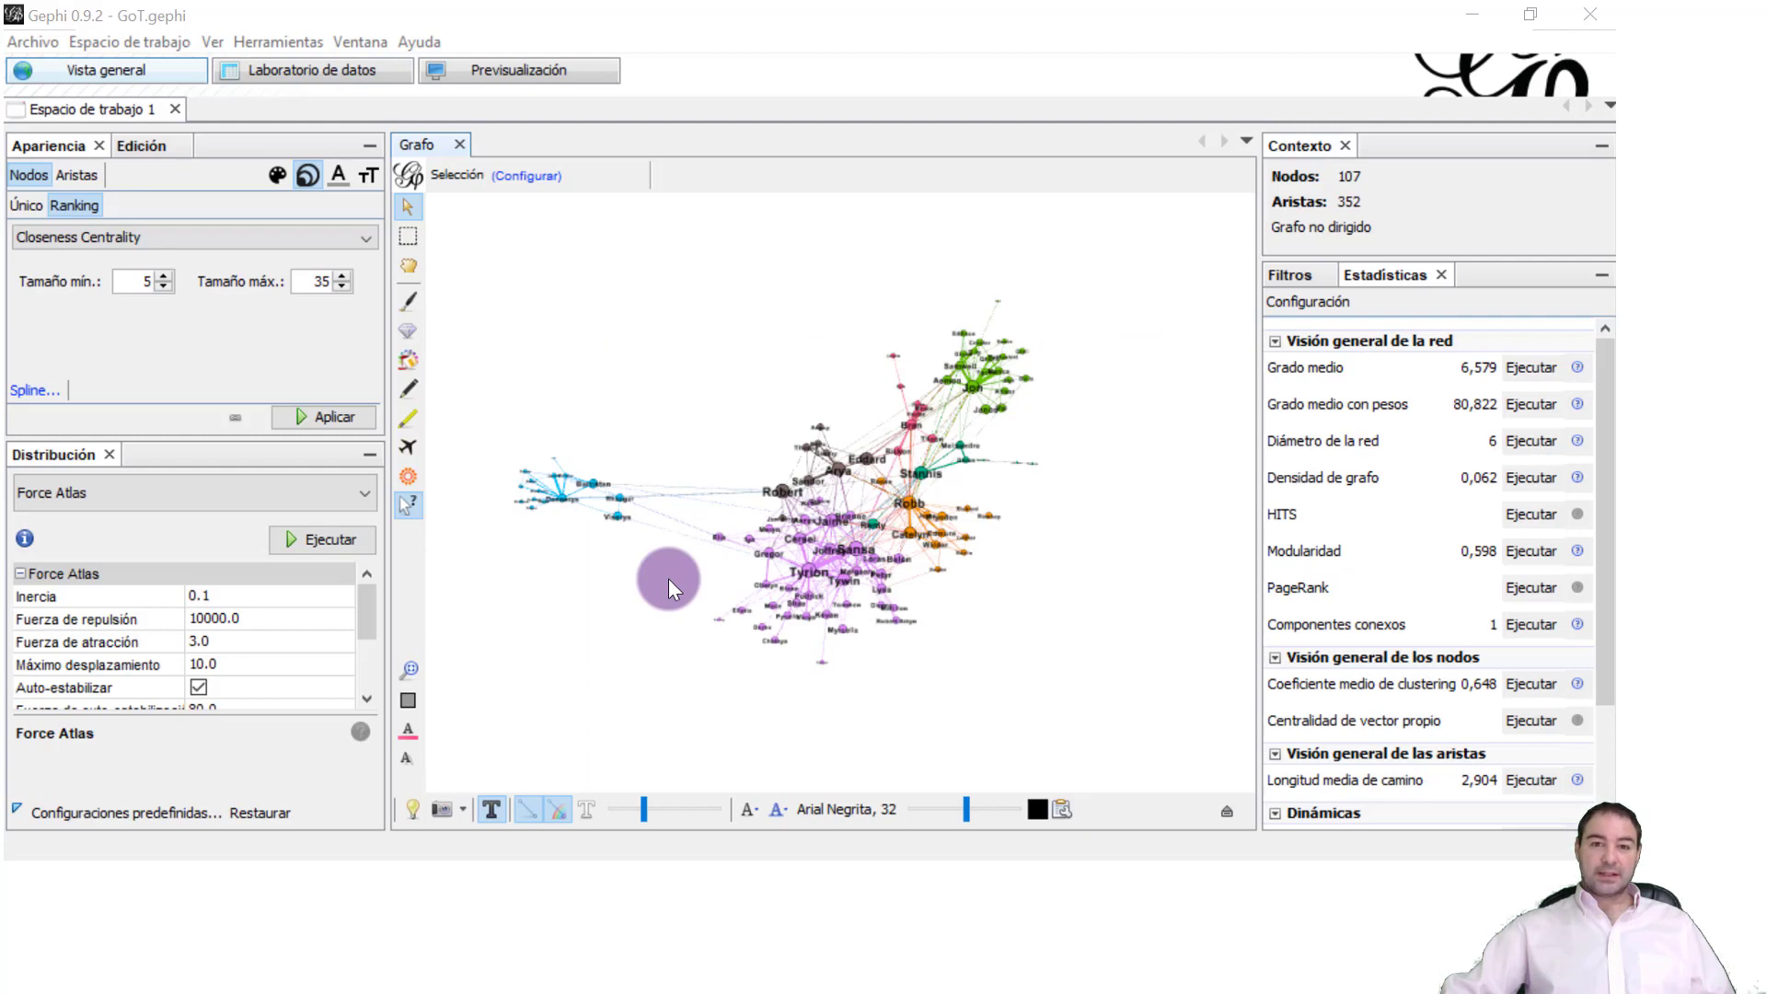
# Open the attributes of the Daenerys node in the graph and examine its degree, closeness and betweenness centrality
pyautogui.scroll(5, 557, 506)
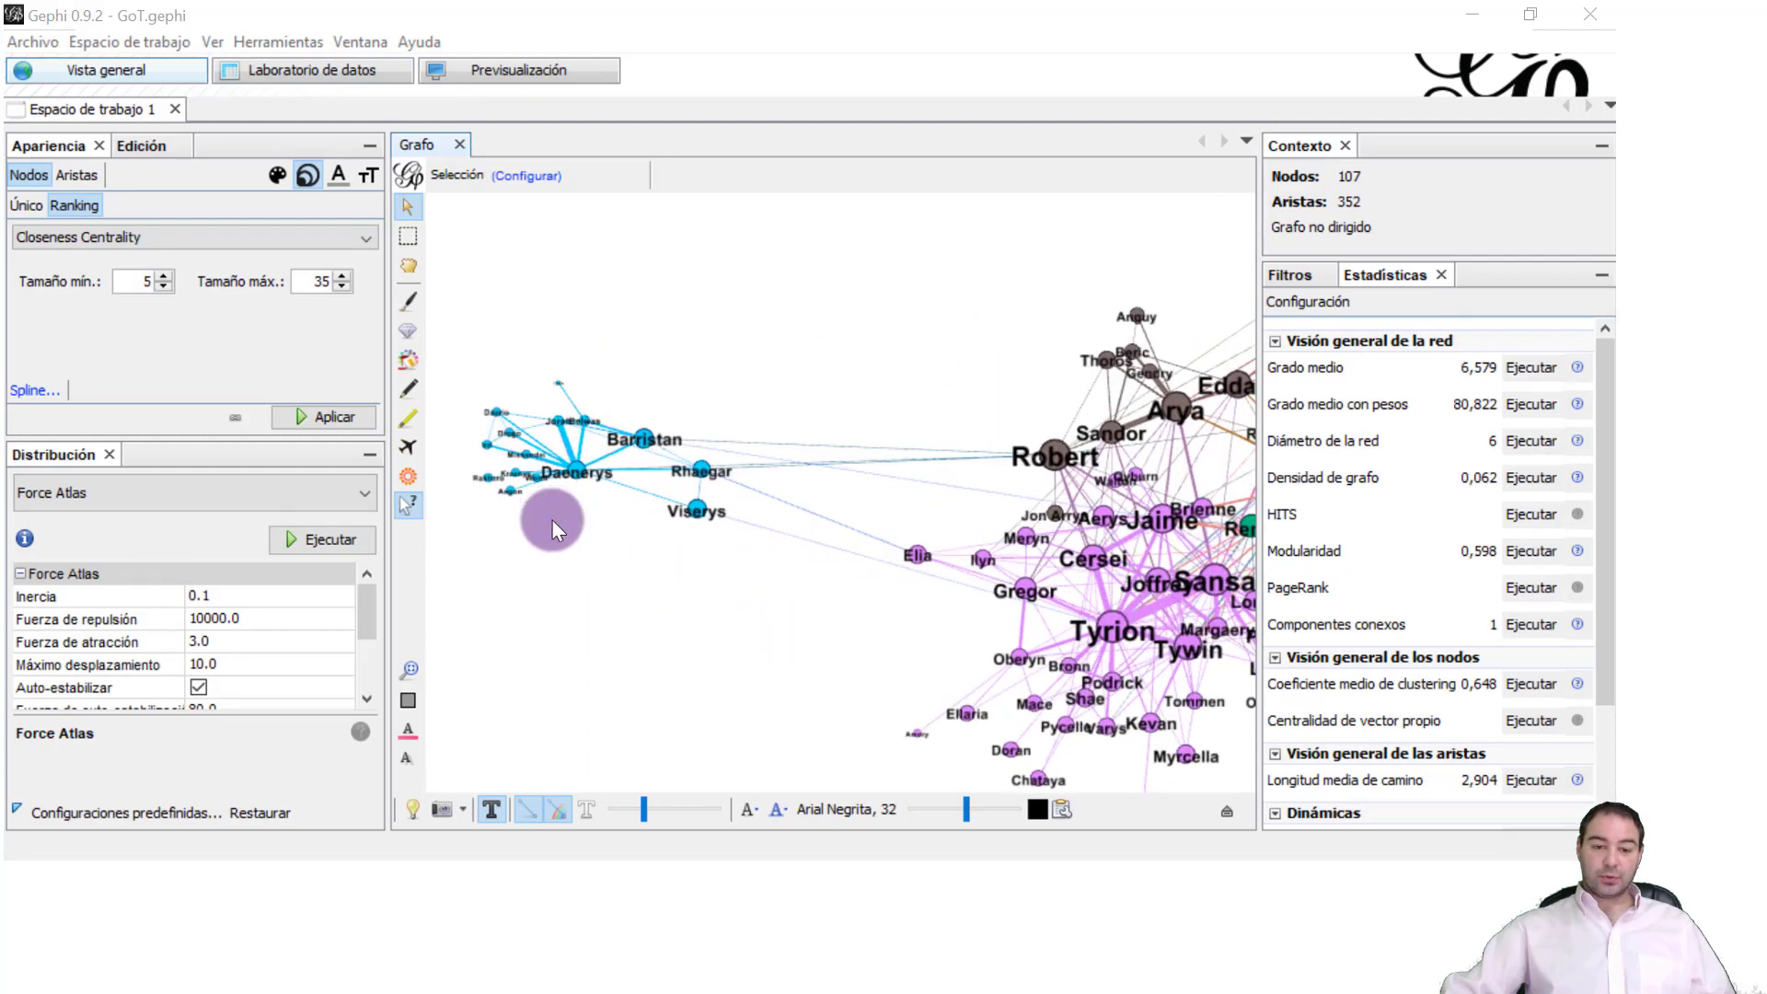
pyautogui.scroll(4, 589, 478)
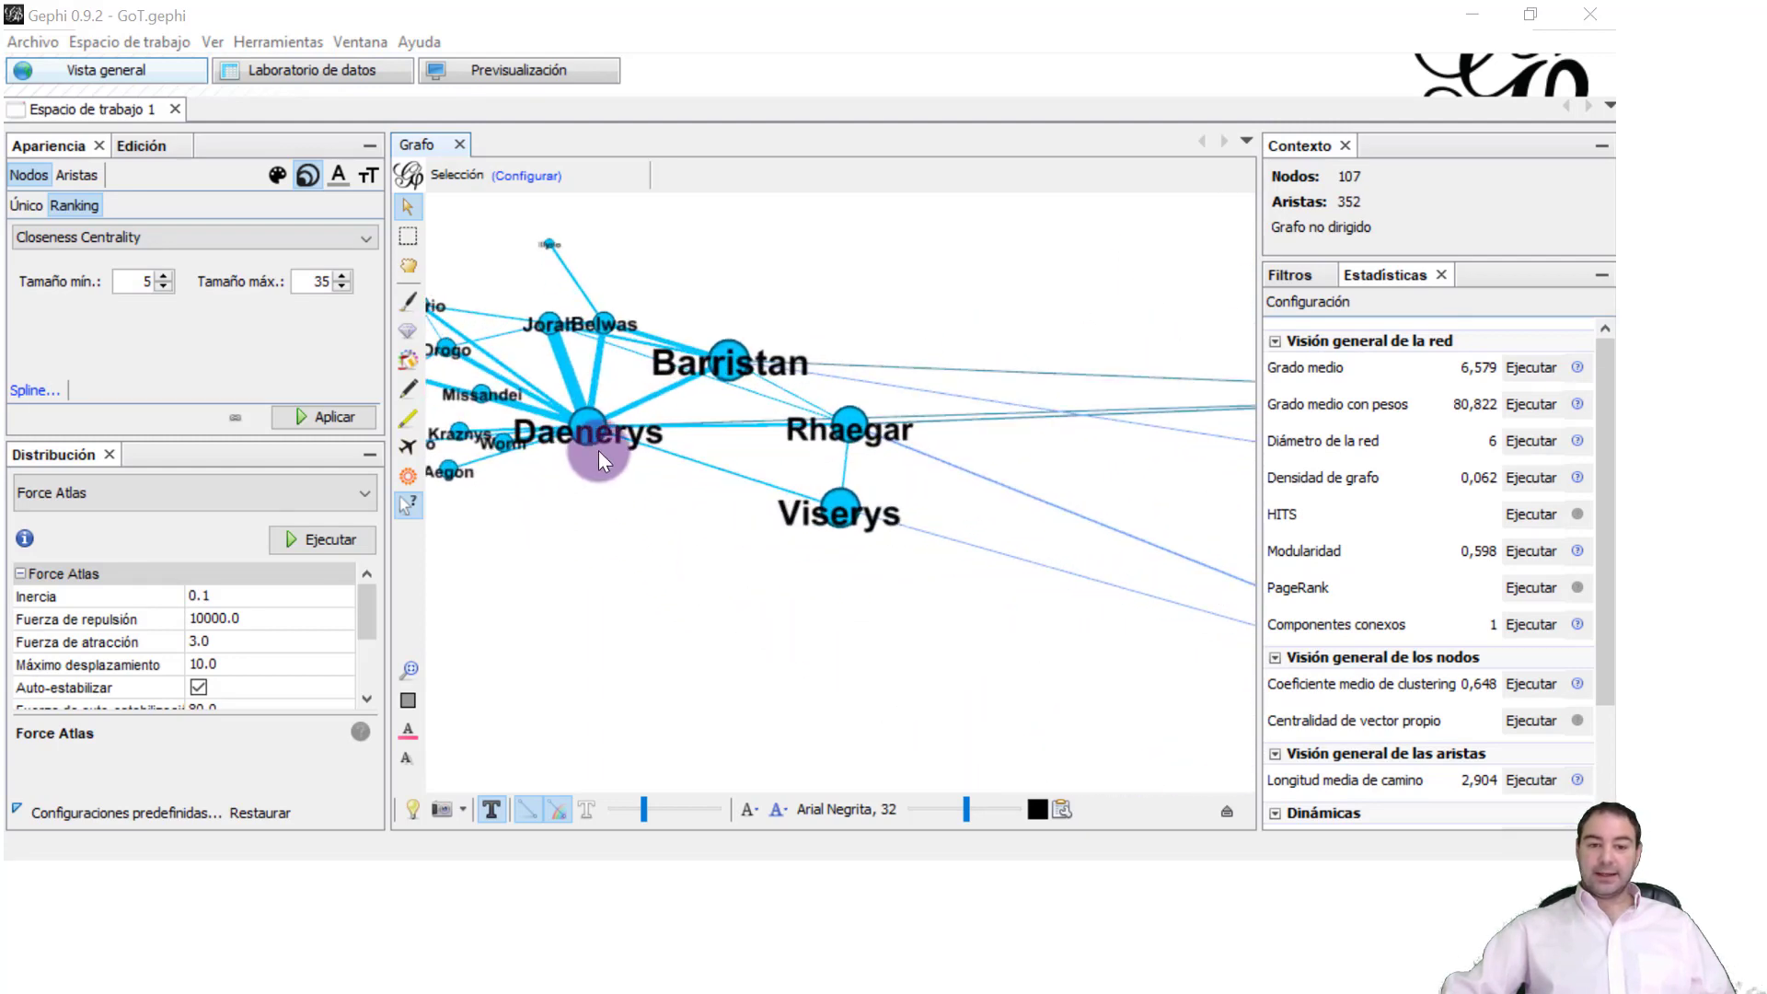
pyautogui.click(652, 647)
pyautogui.click(409, 505)
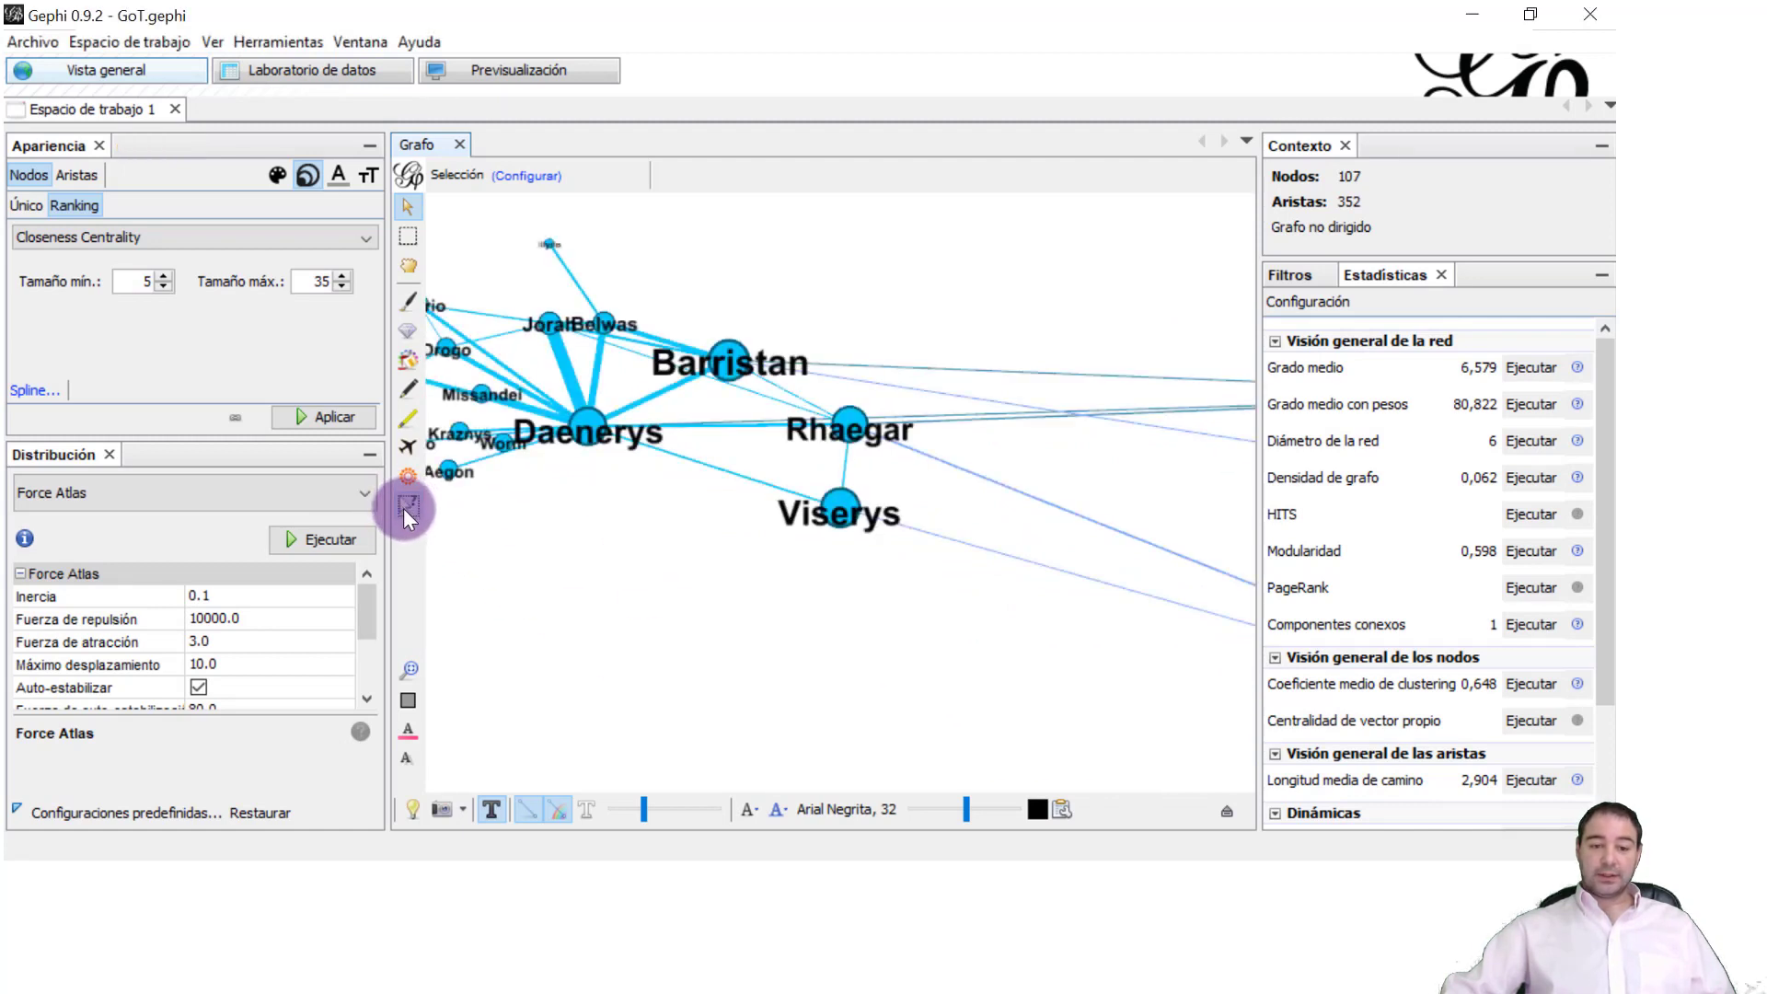
pyautogui.click(587, 428)
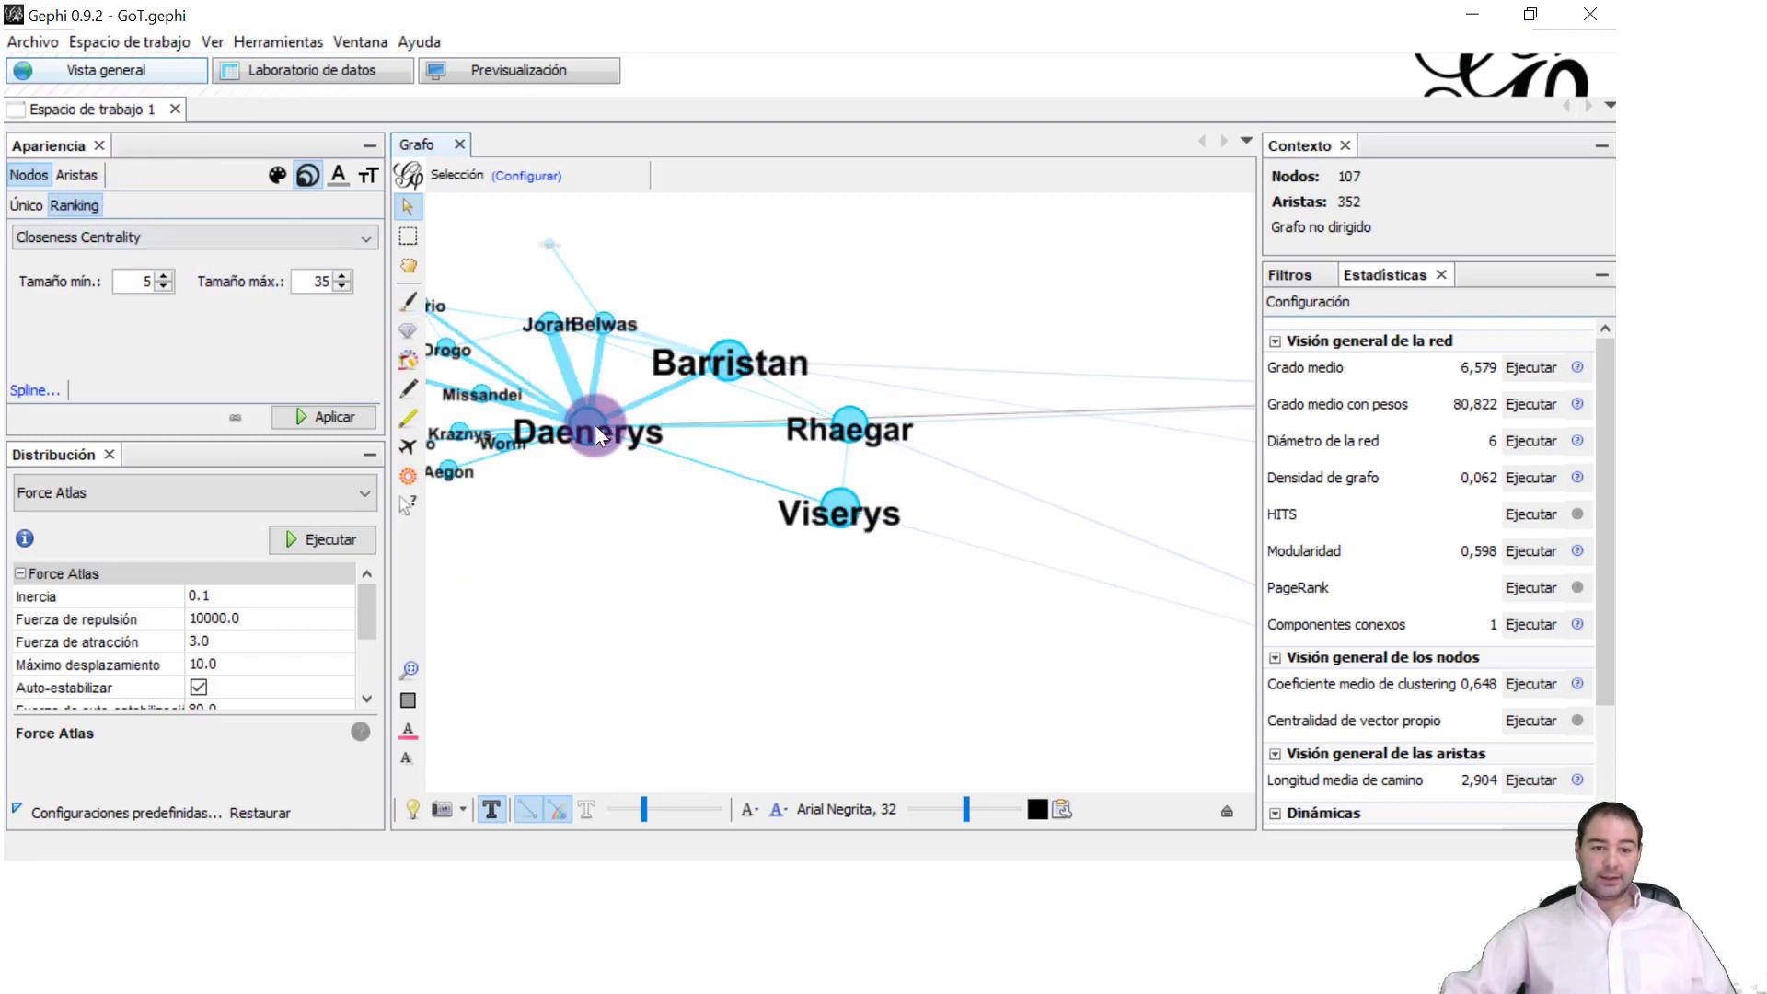
pyautogui.click(408, 504)
pyautogui.click(593, 416)
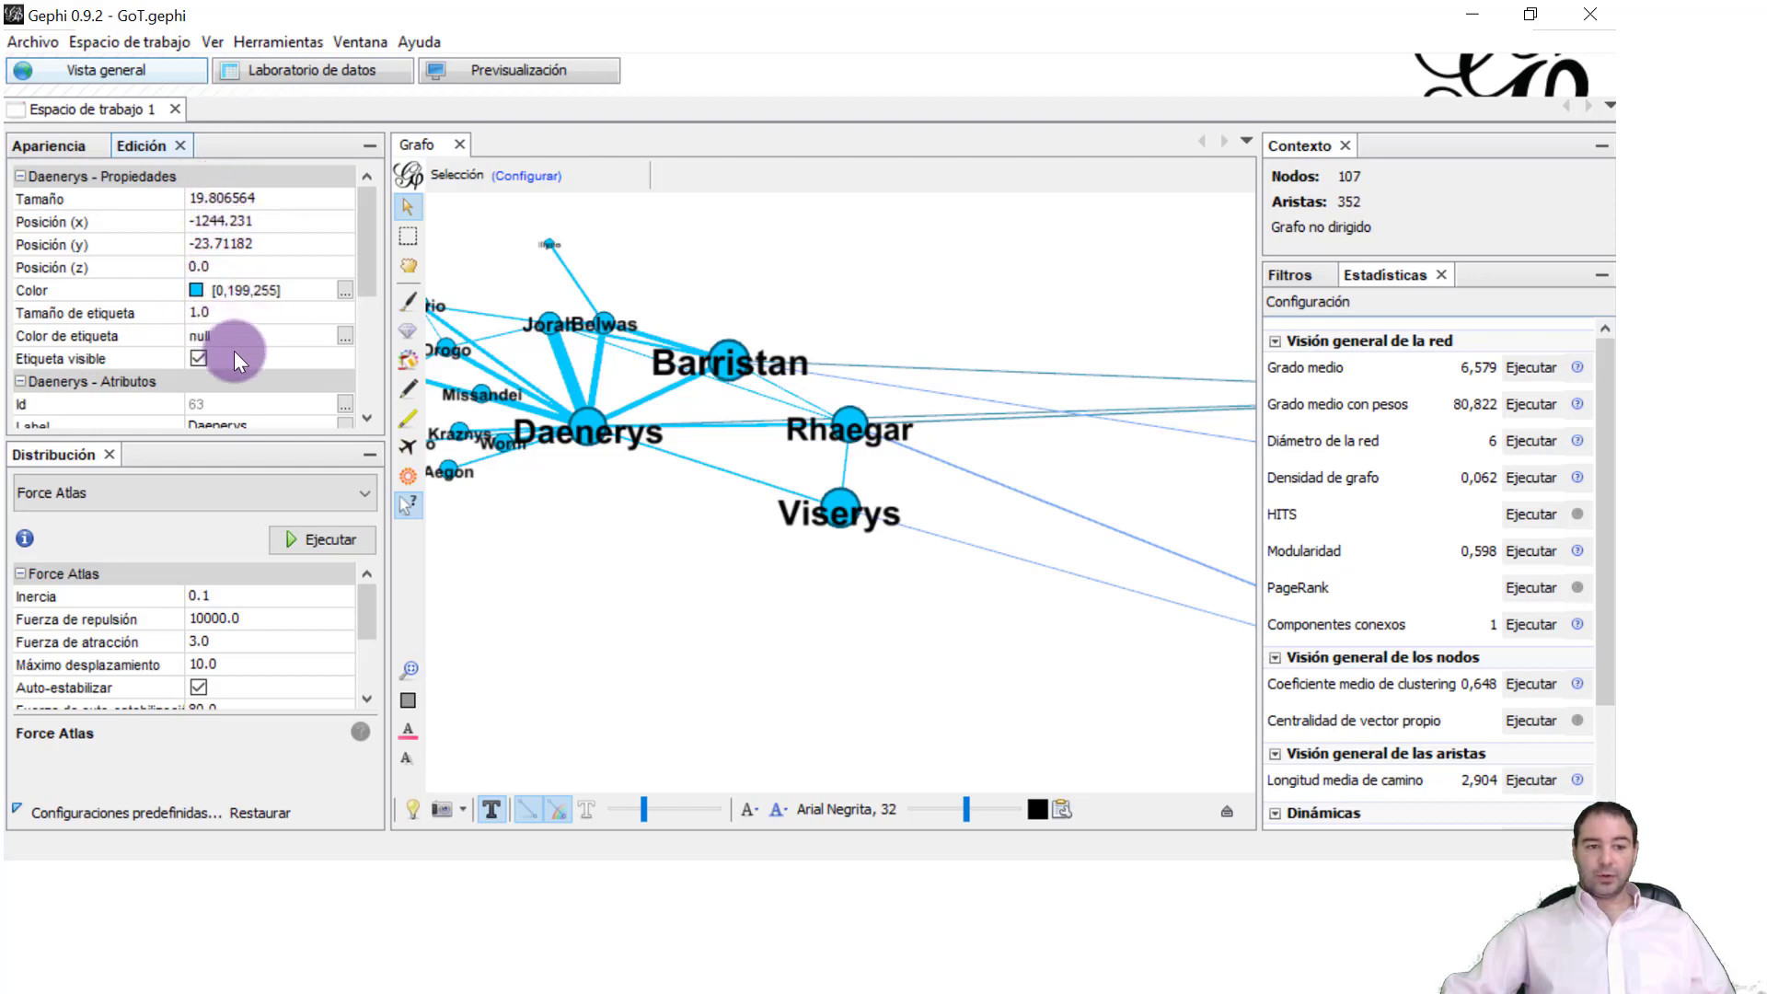
pyautogui.moveTo(368, 248); pyautogui.dragTo(383, 337)
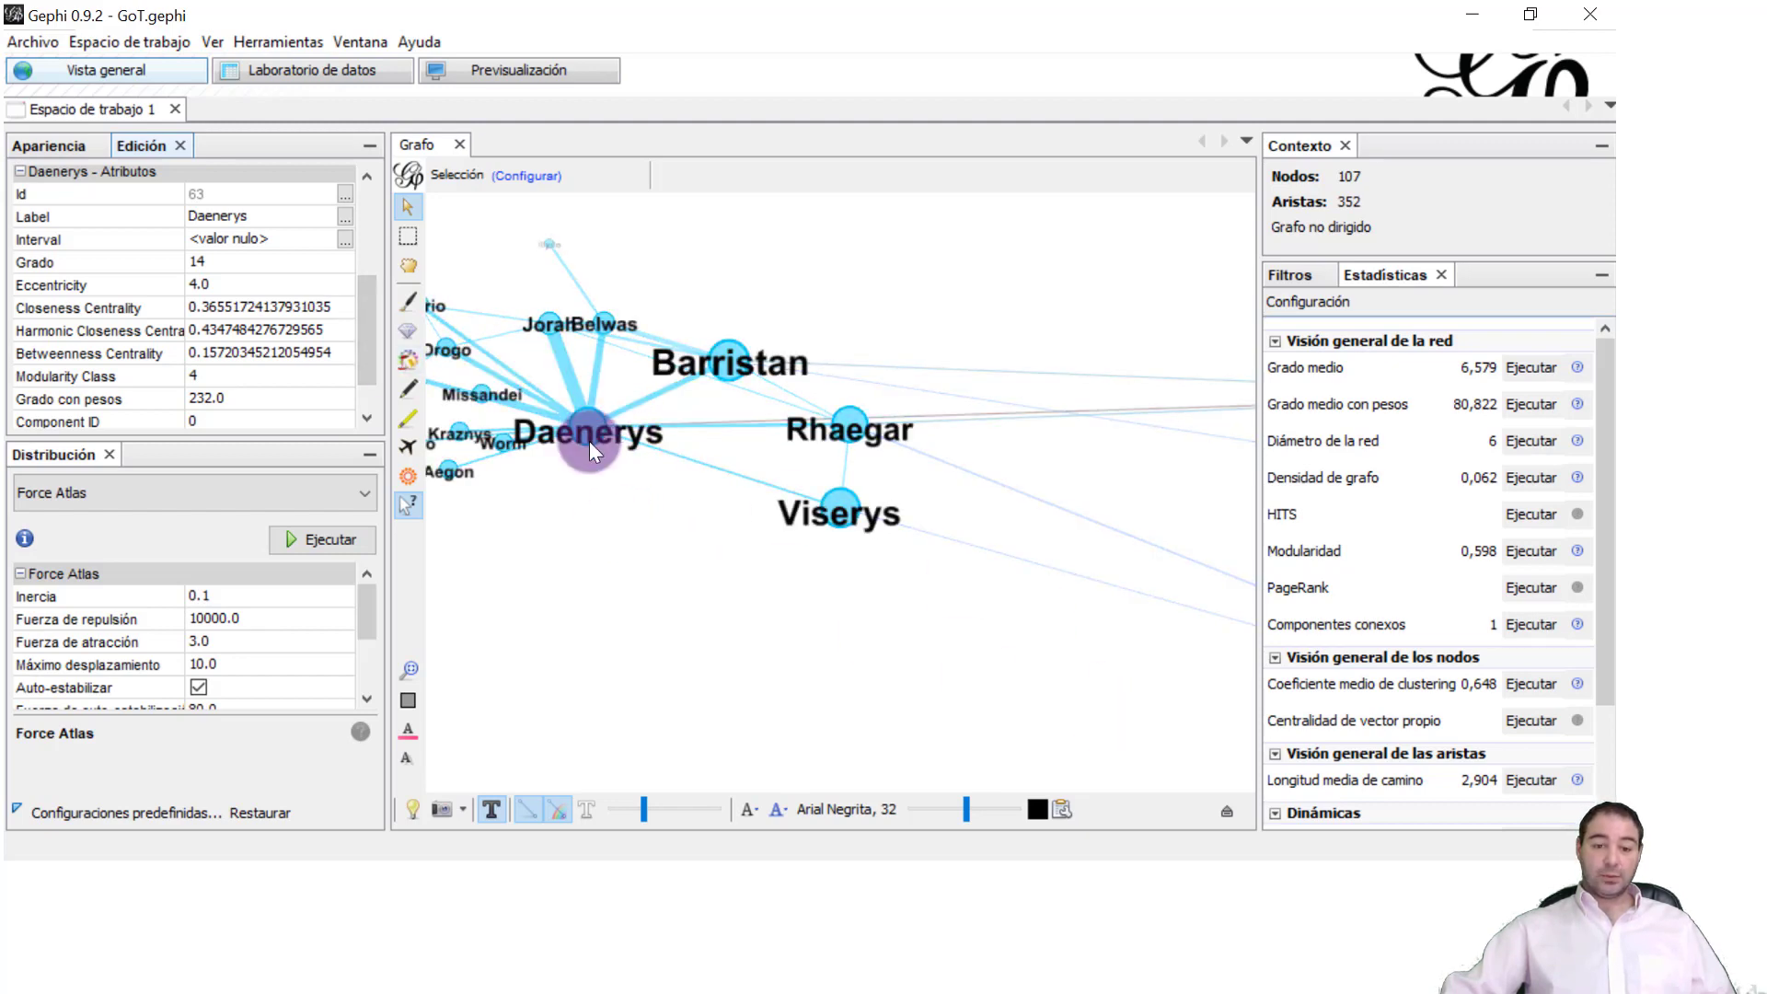
# Inspect the Barristan node's size and centrality attributes for comparison with Daenerys
pyautogui.click(732, 357)
pyautogui.click(335, 317)
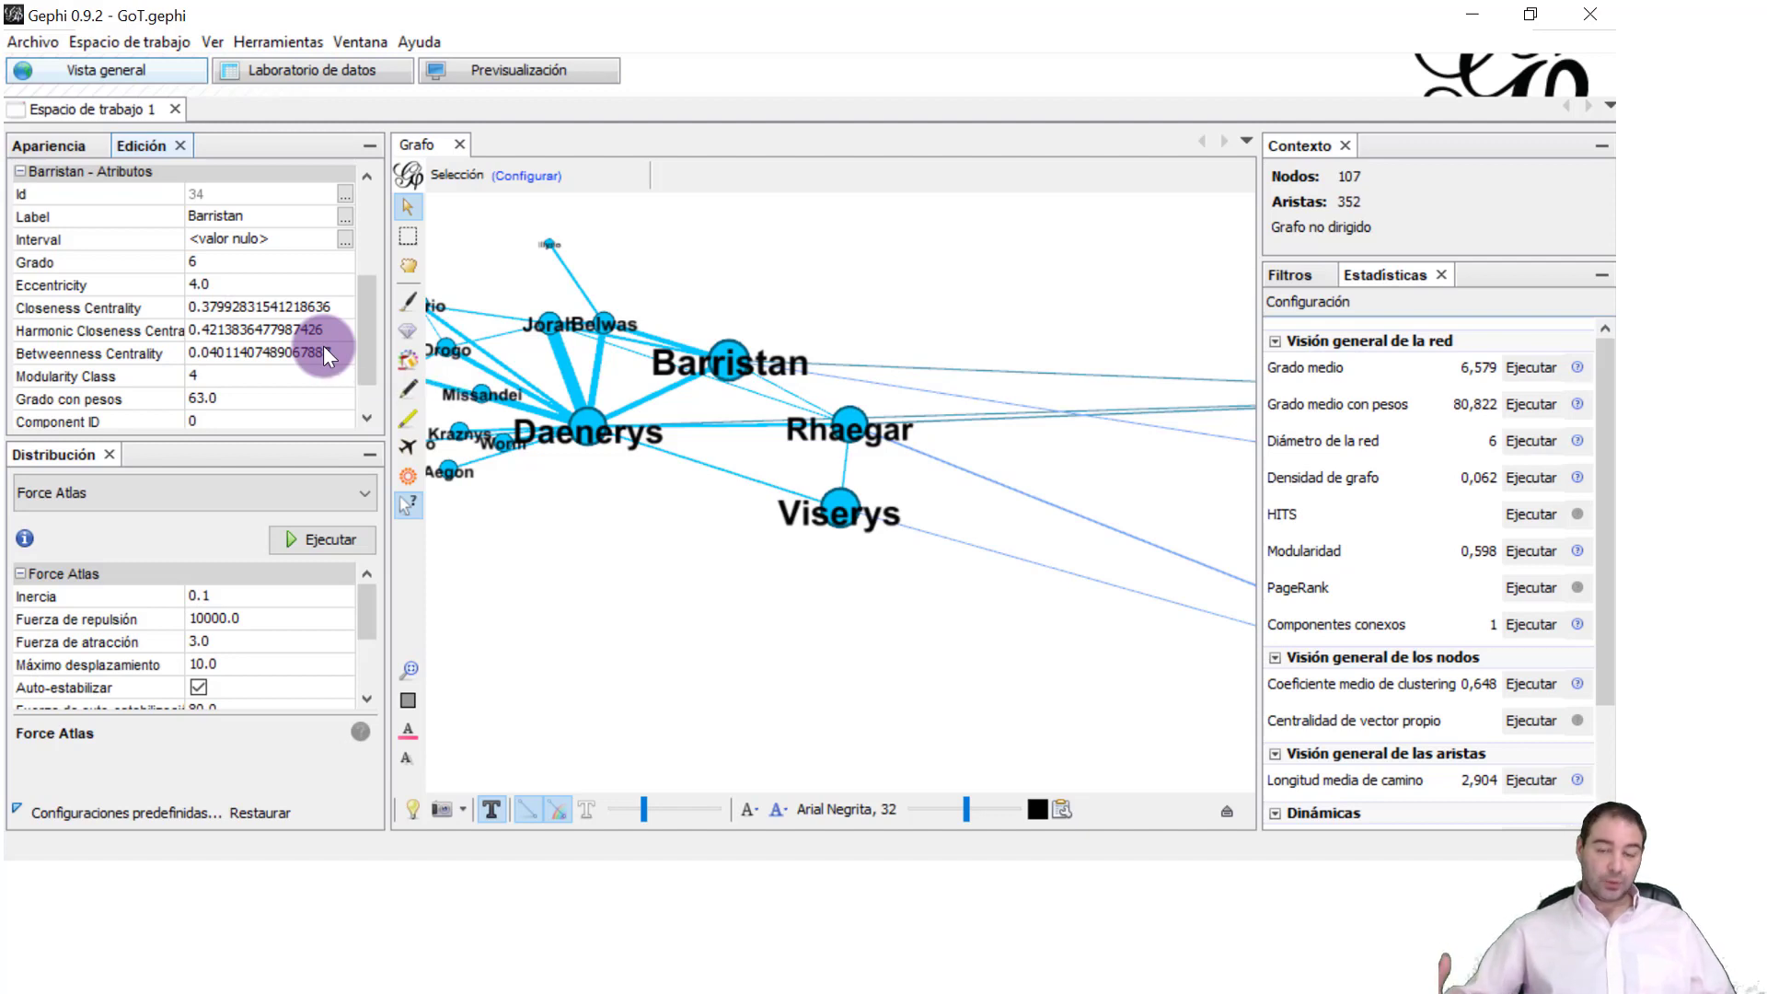
pyautogui.scroll(3, 373, 286)
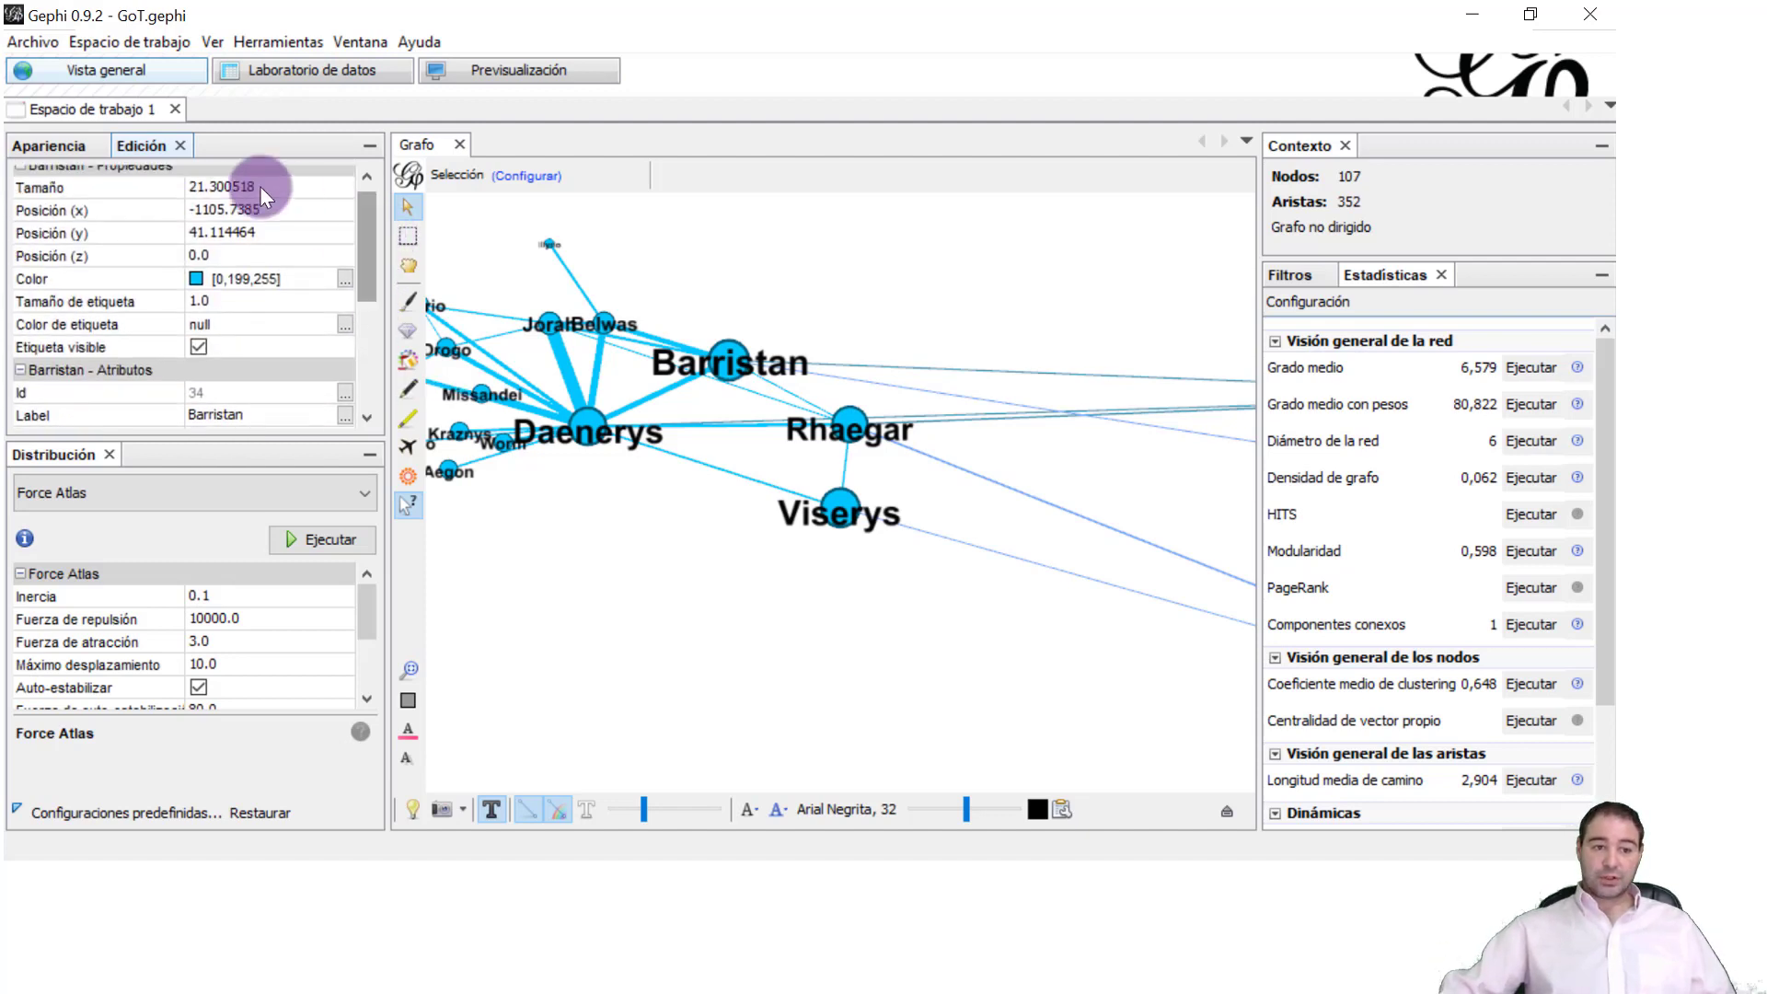
pyautogui.moveTo(363, 257); pyautogui.dragTo(367, 316)
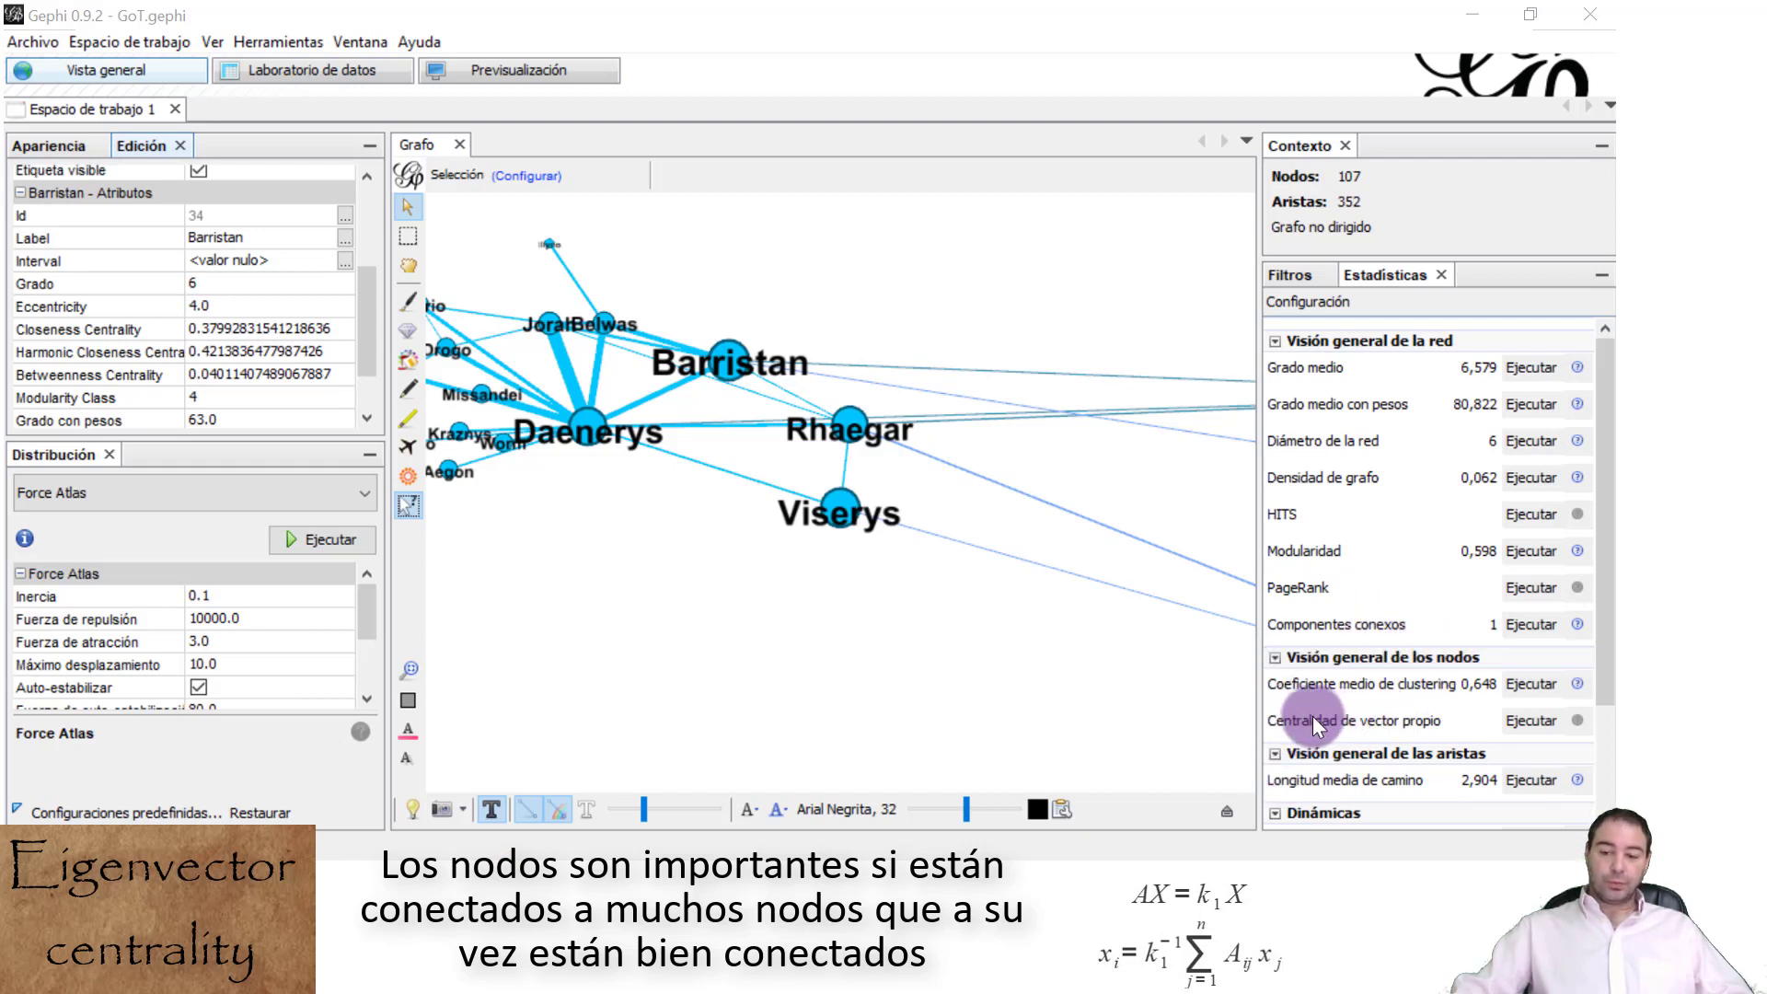
# Run the undirected eigenvector centrality statistic with 100 iterations and examine the score distribution in its report
pyautogui.moveTo(1301, 726)
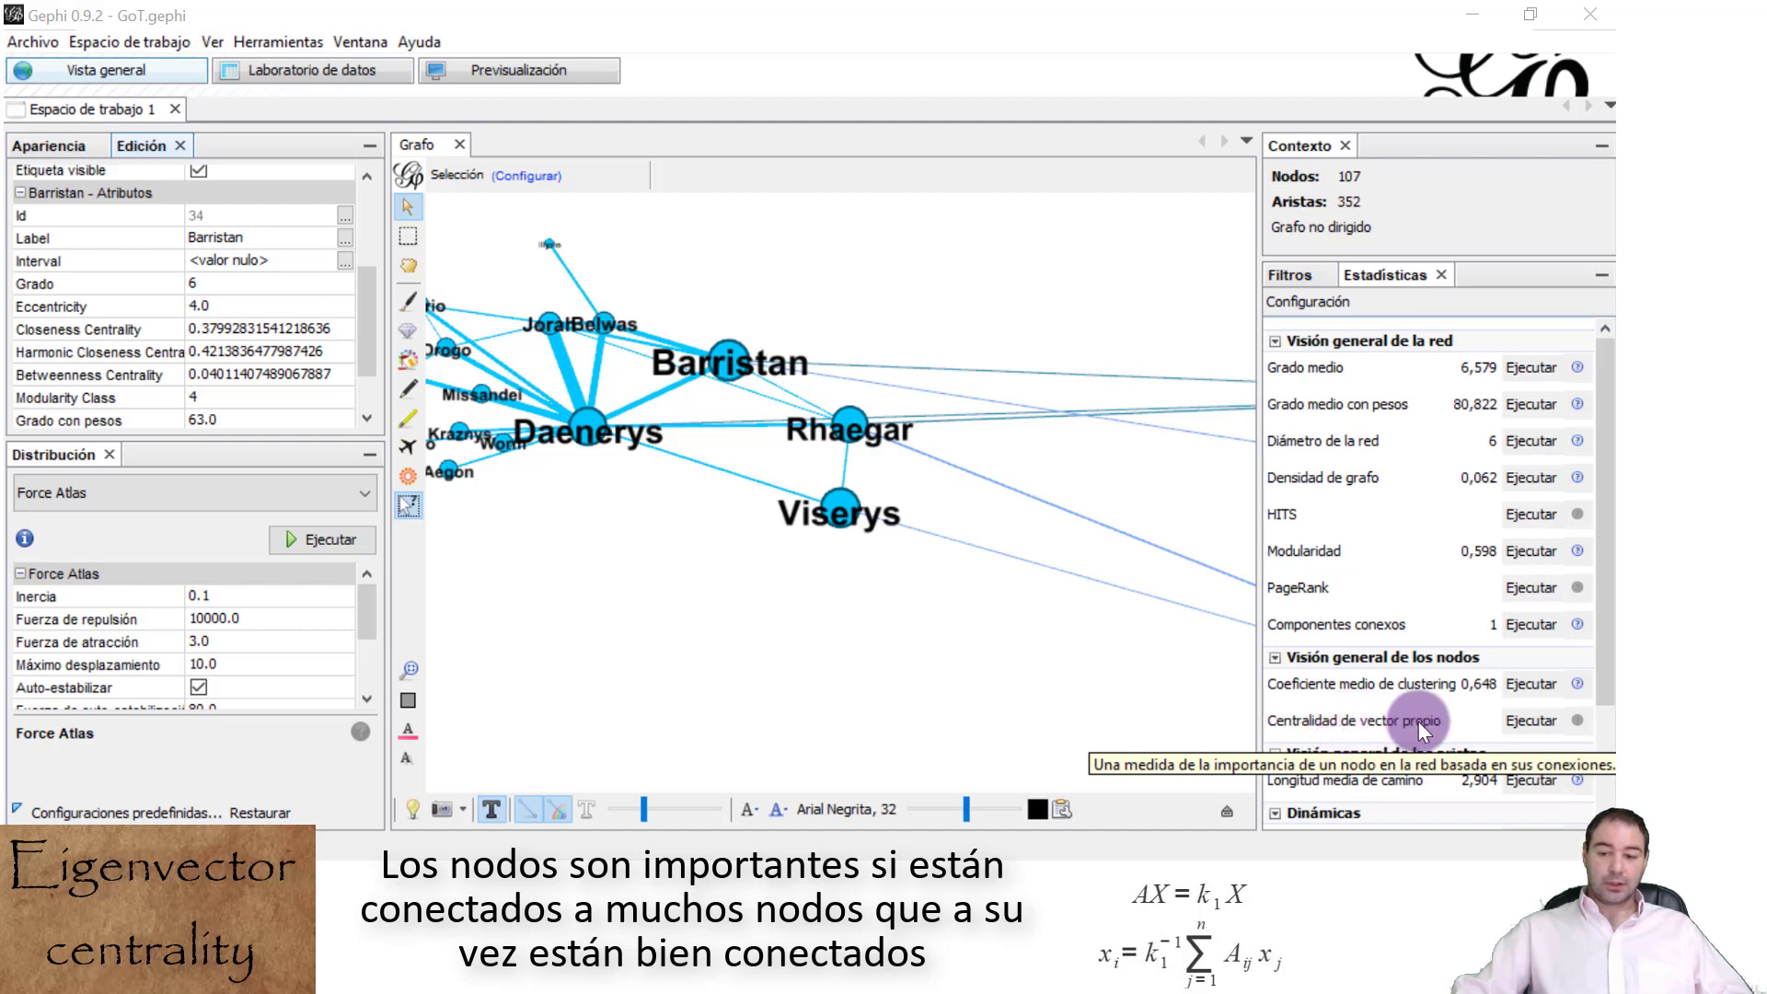
pyautogui.click(1526, 721)
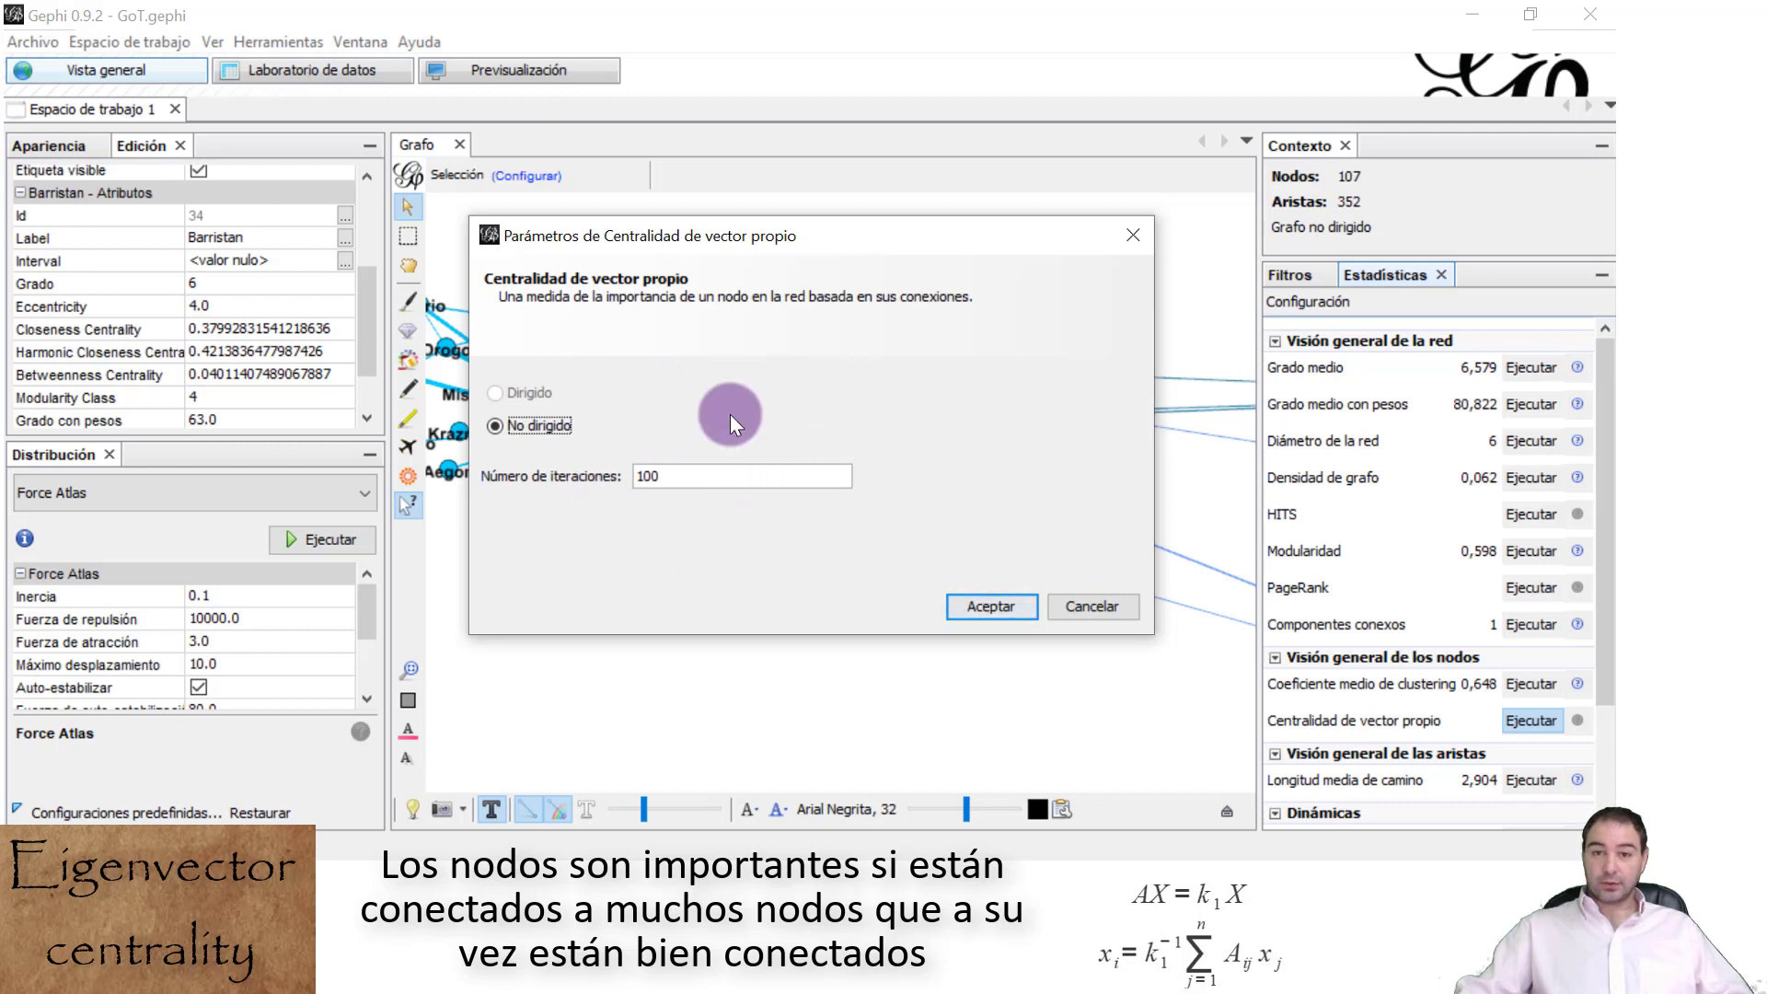
pyautogui.doubleClick(664, 481)
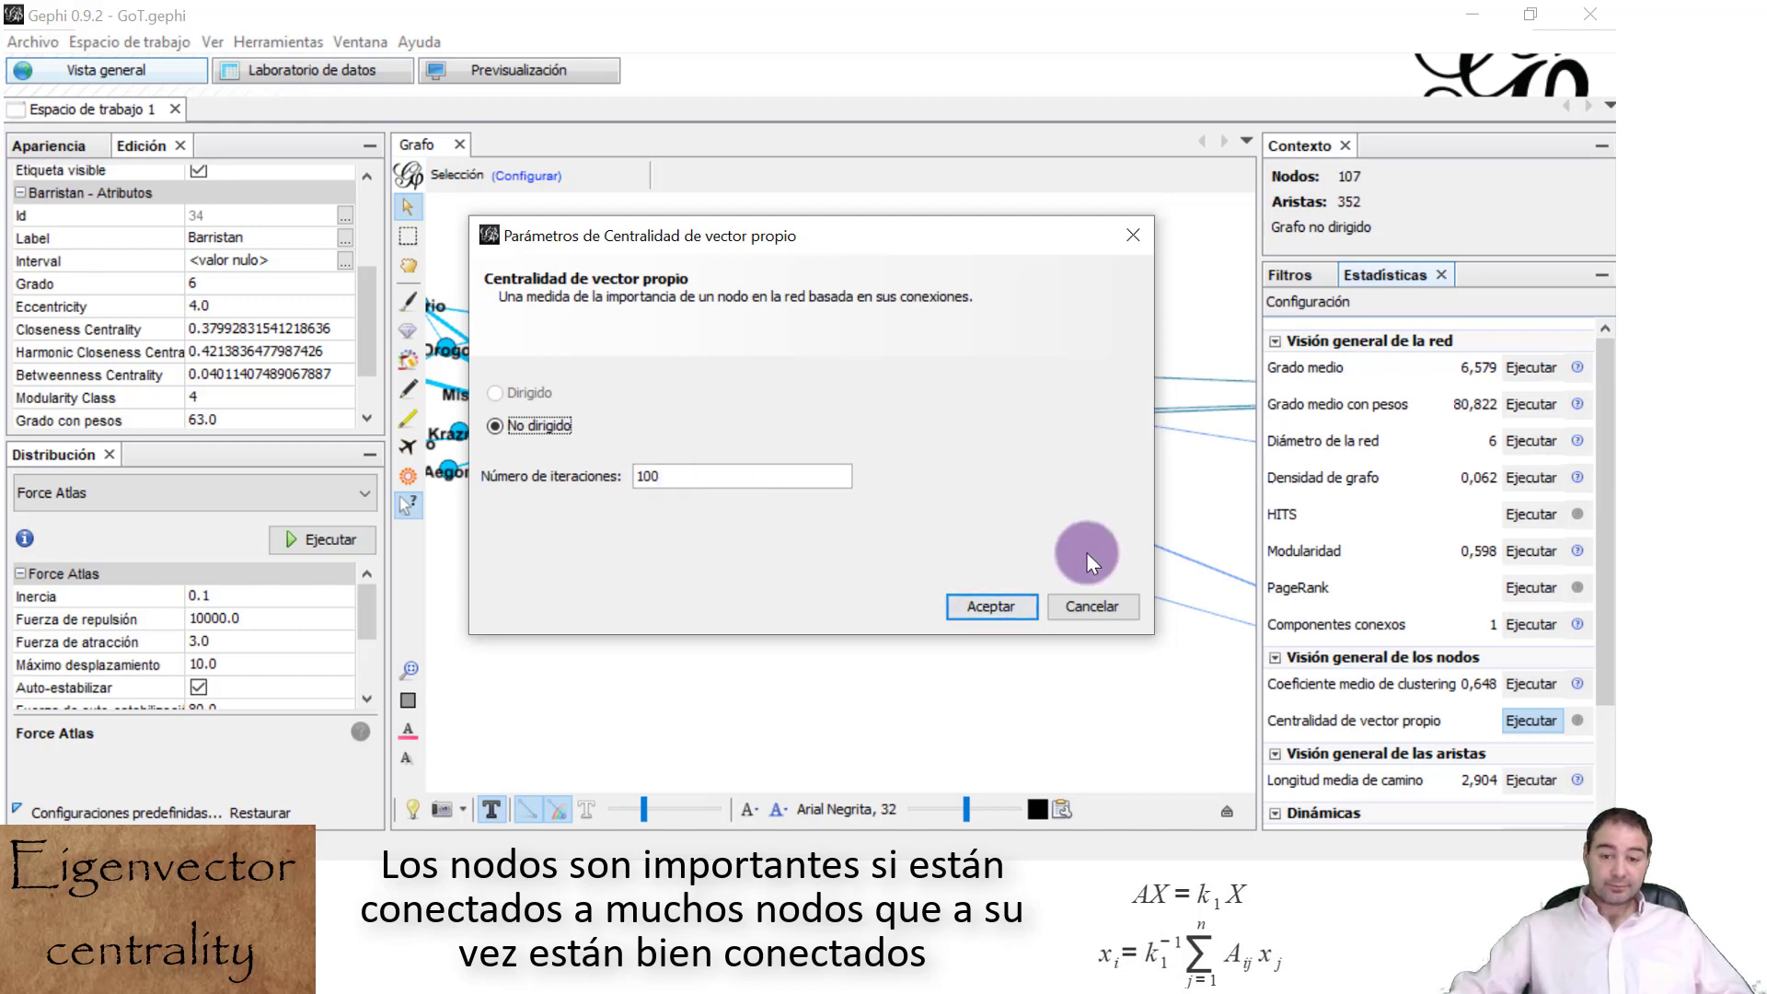
pyautogui.click(992, 606)
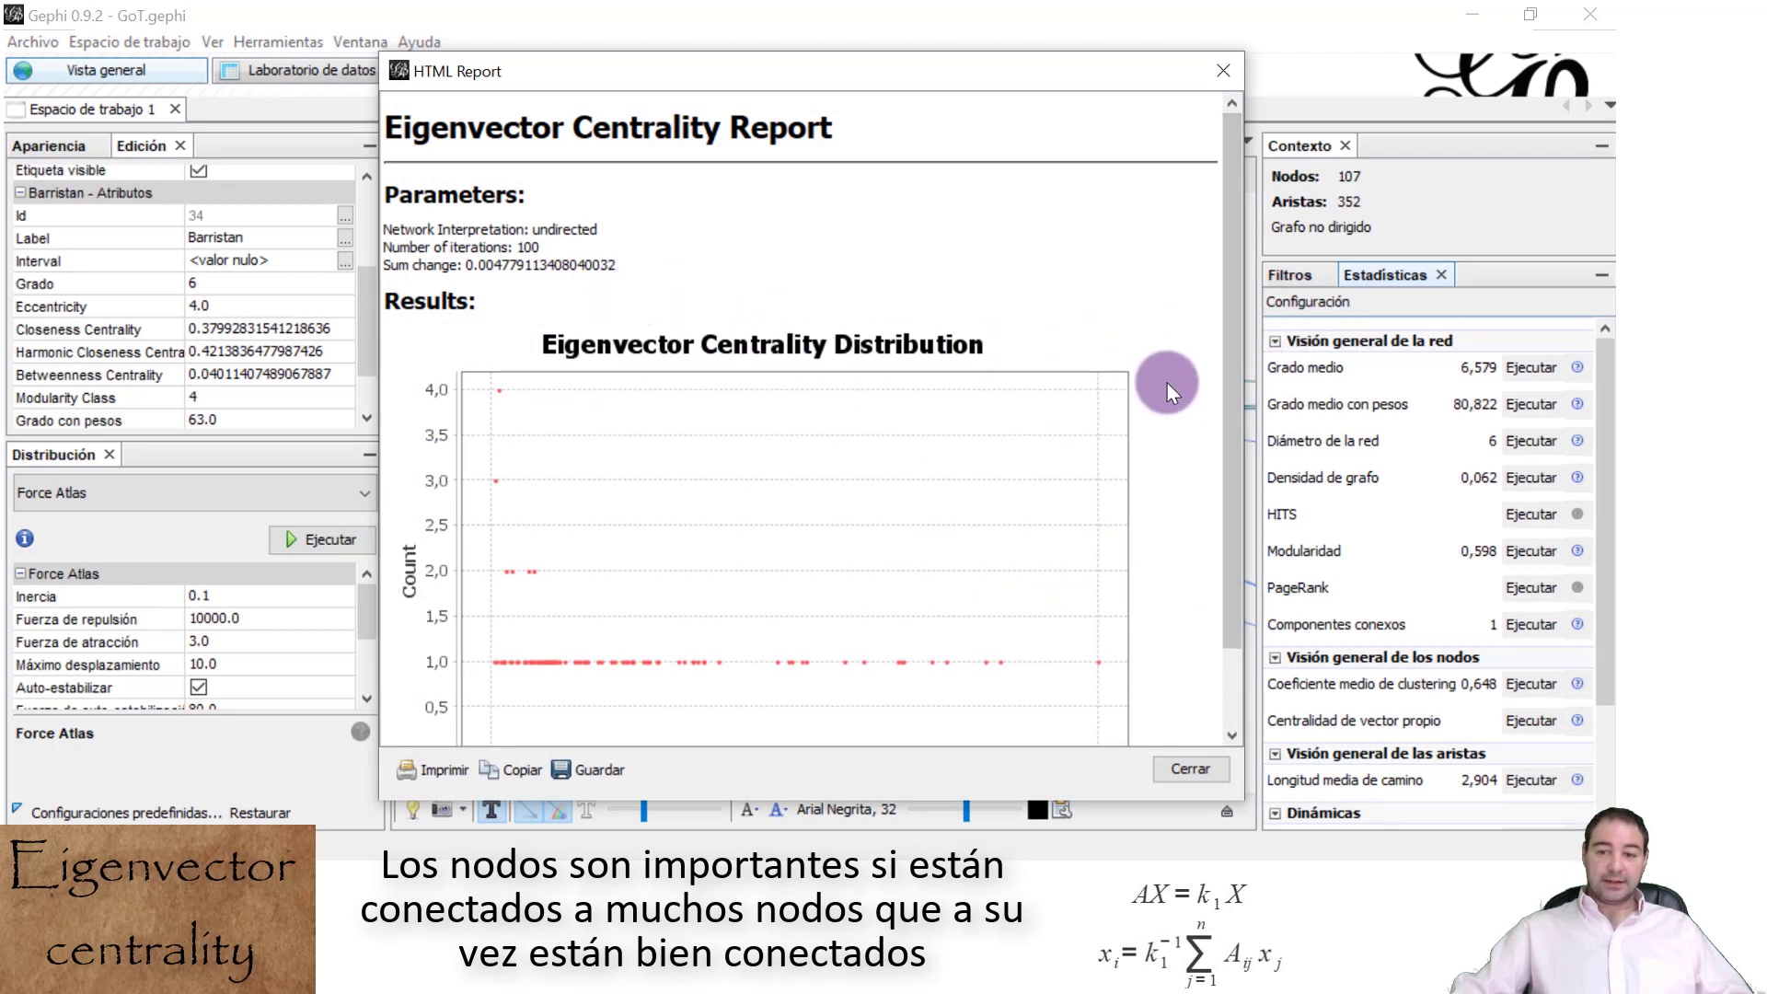
pyautogui.moveTo(1228, 428); pyautogui.dragTo(1230, 539)
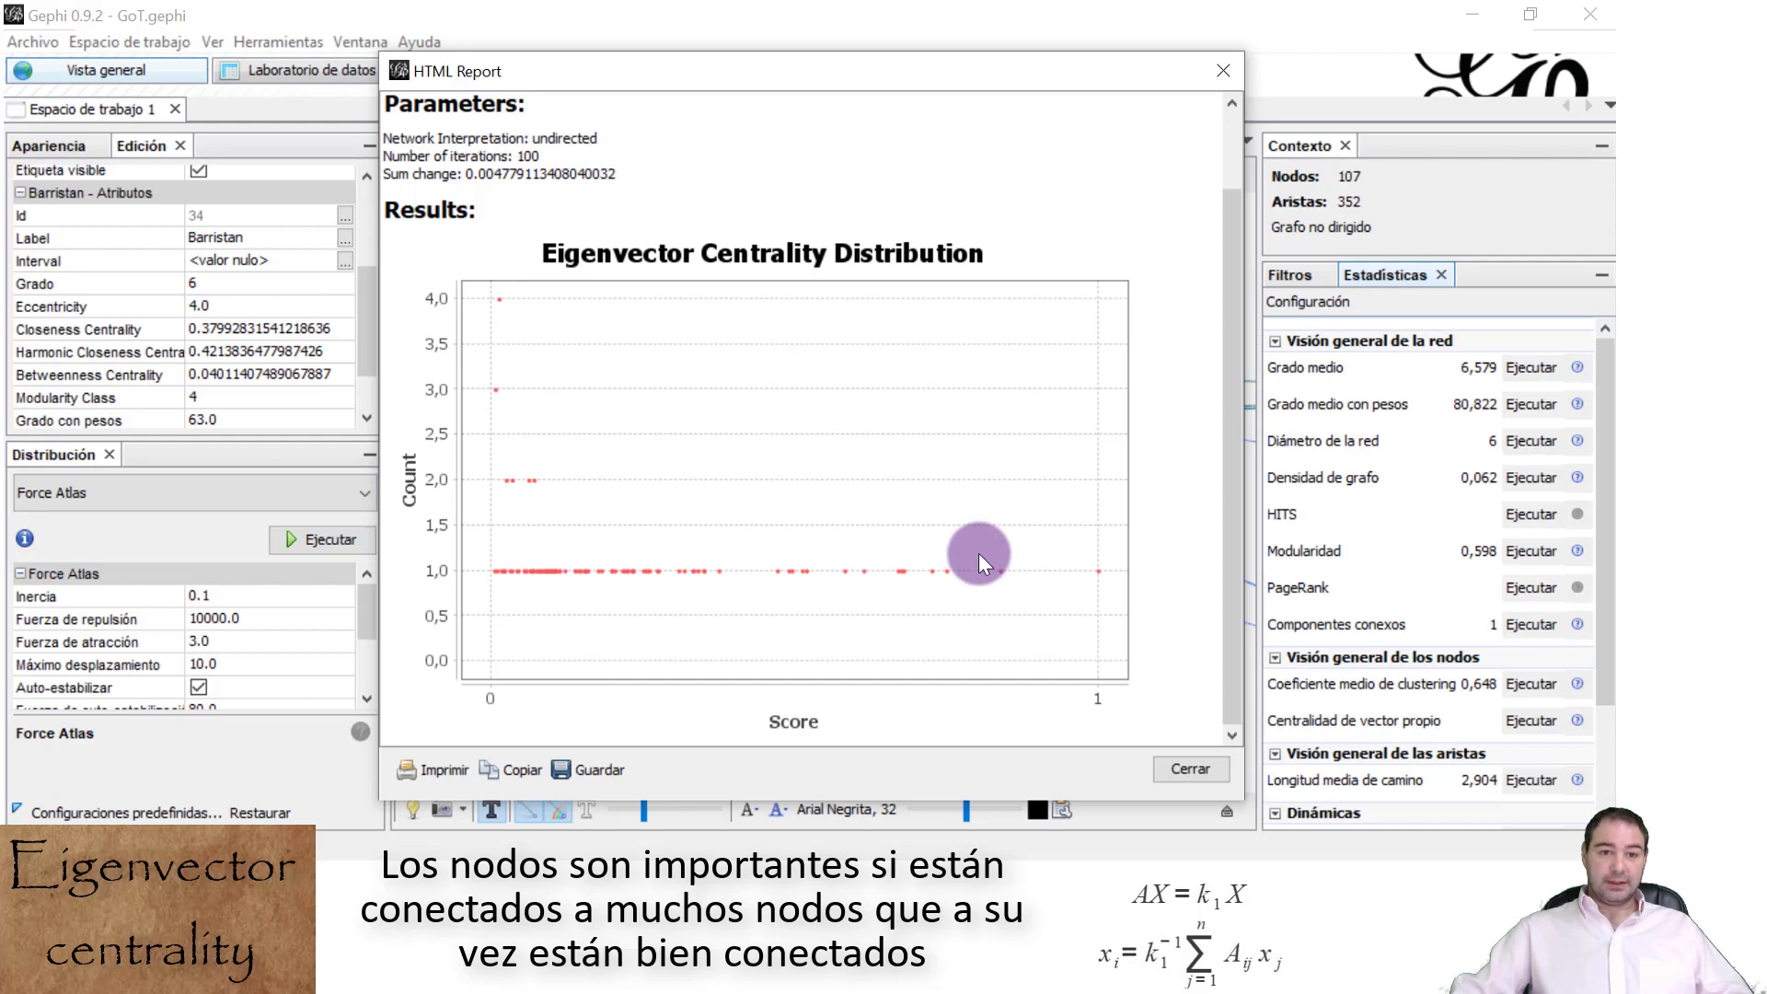
pyautogui.click(1191, 769)
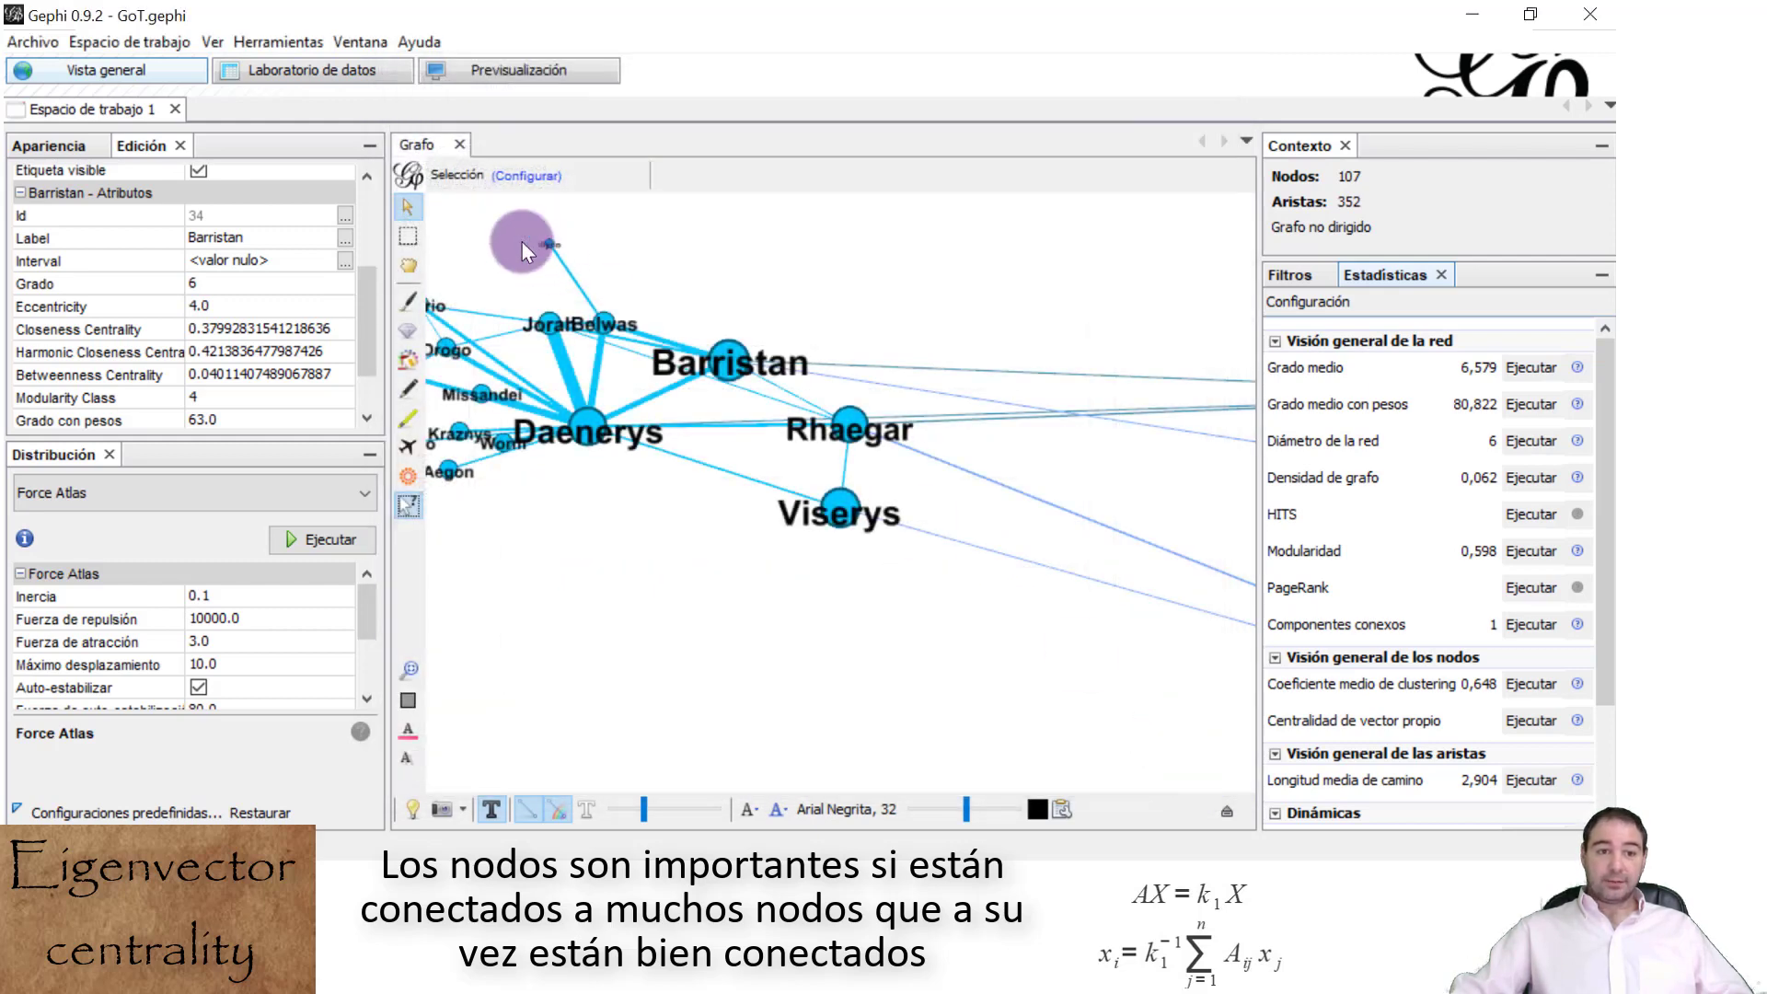
# Sort the nodes in the data table by Eigenvector Centrality in descending order
pyautogui.click(322, 81)
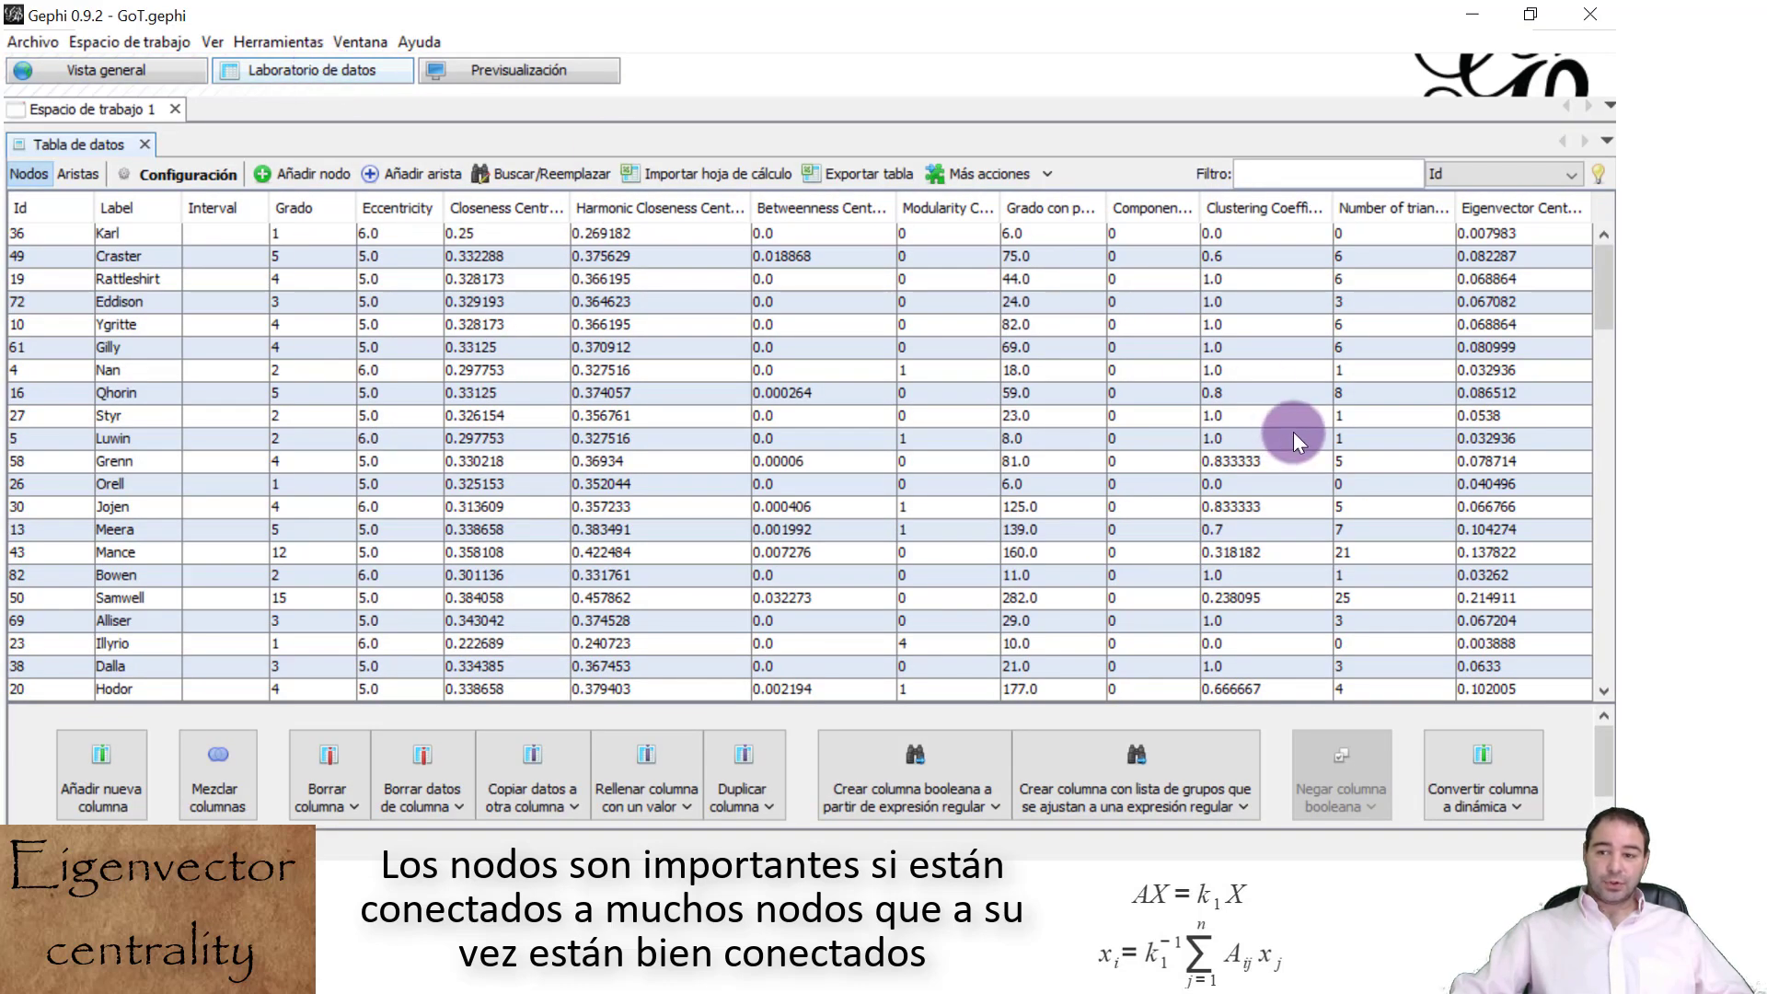
pyautogui.click(1533, 208)
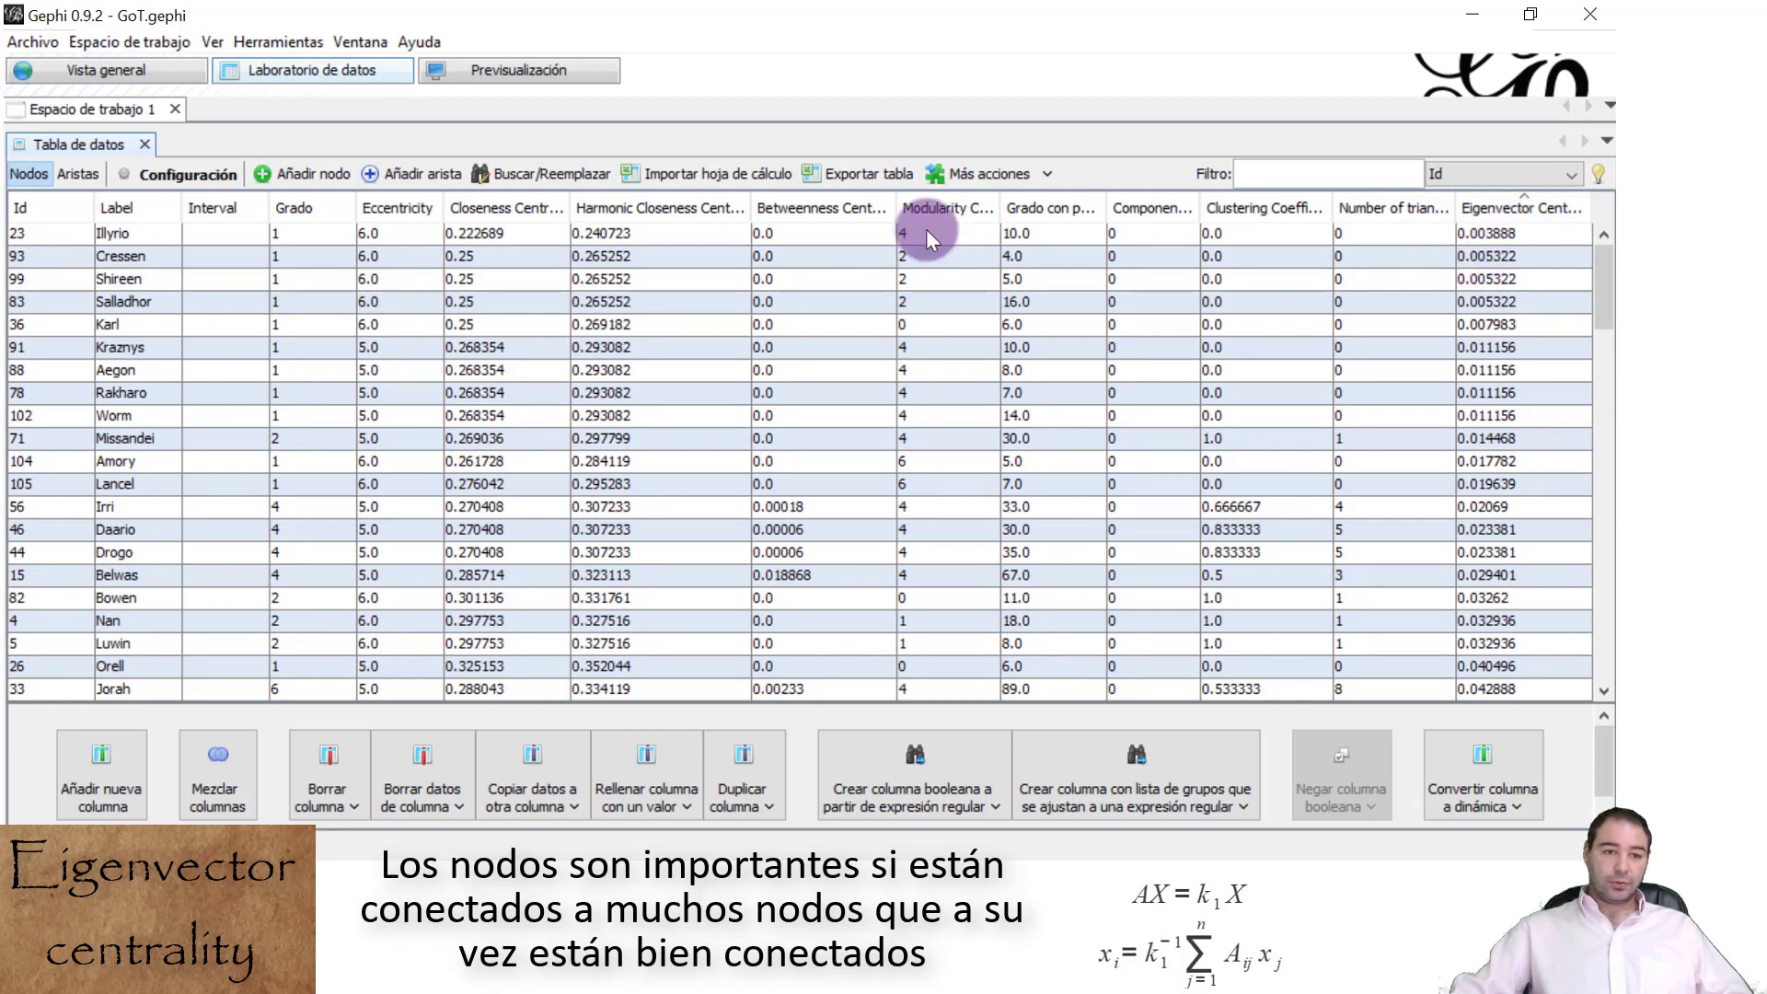
pyautogui.click(1520, 207)
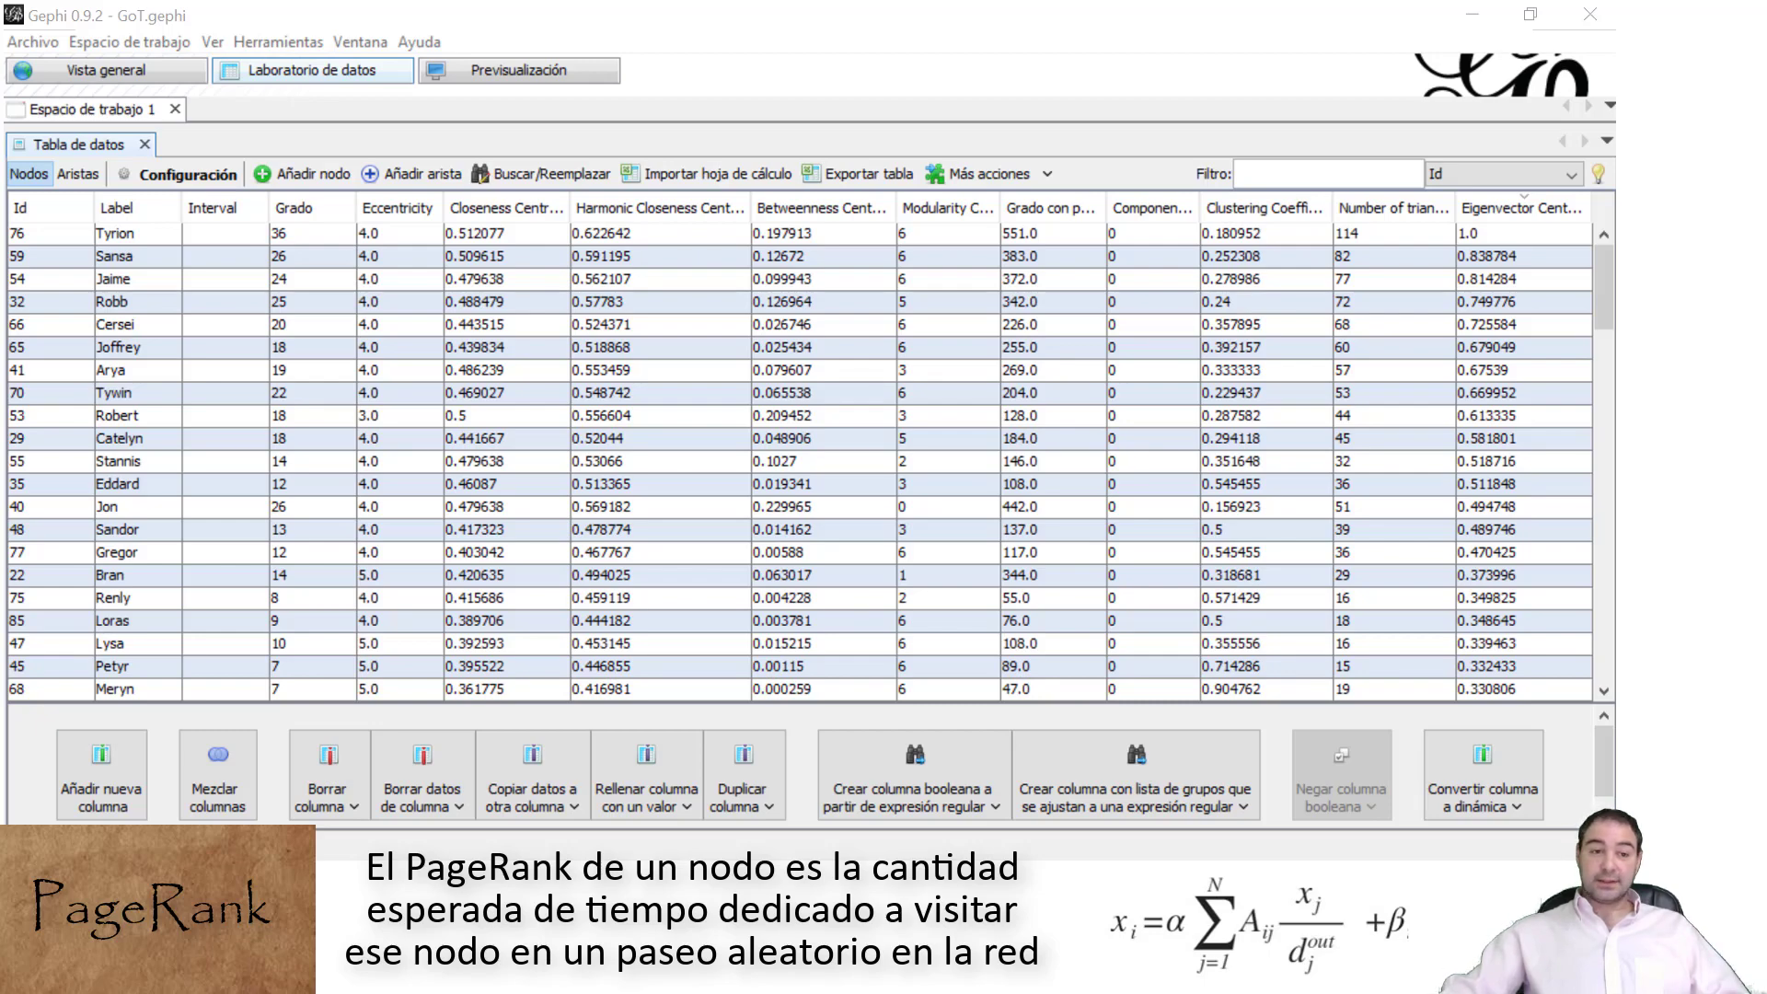
# Run the undirected PageRank statistic with probability 0.85, epsilon 0.001 and no edge weights, and examine the distribution in its report
pyautogui.click(119, 70)
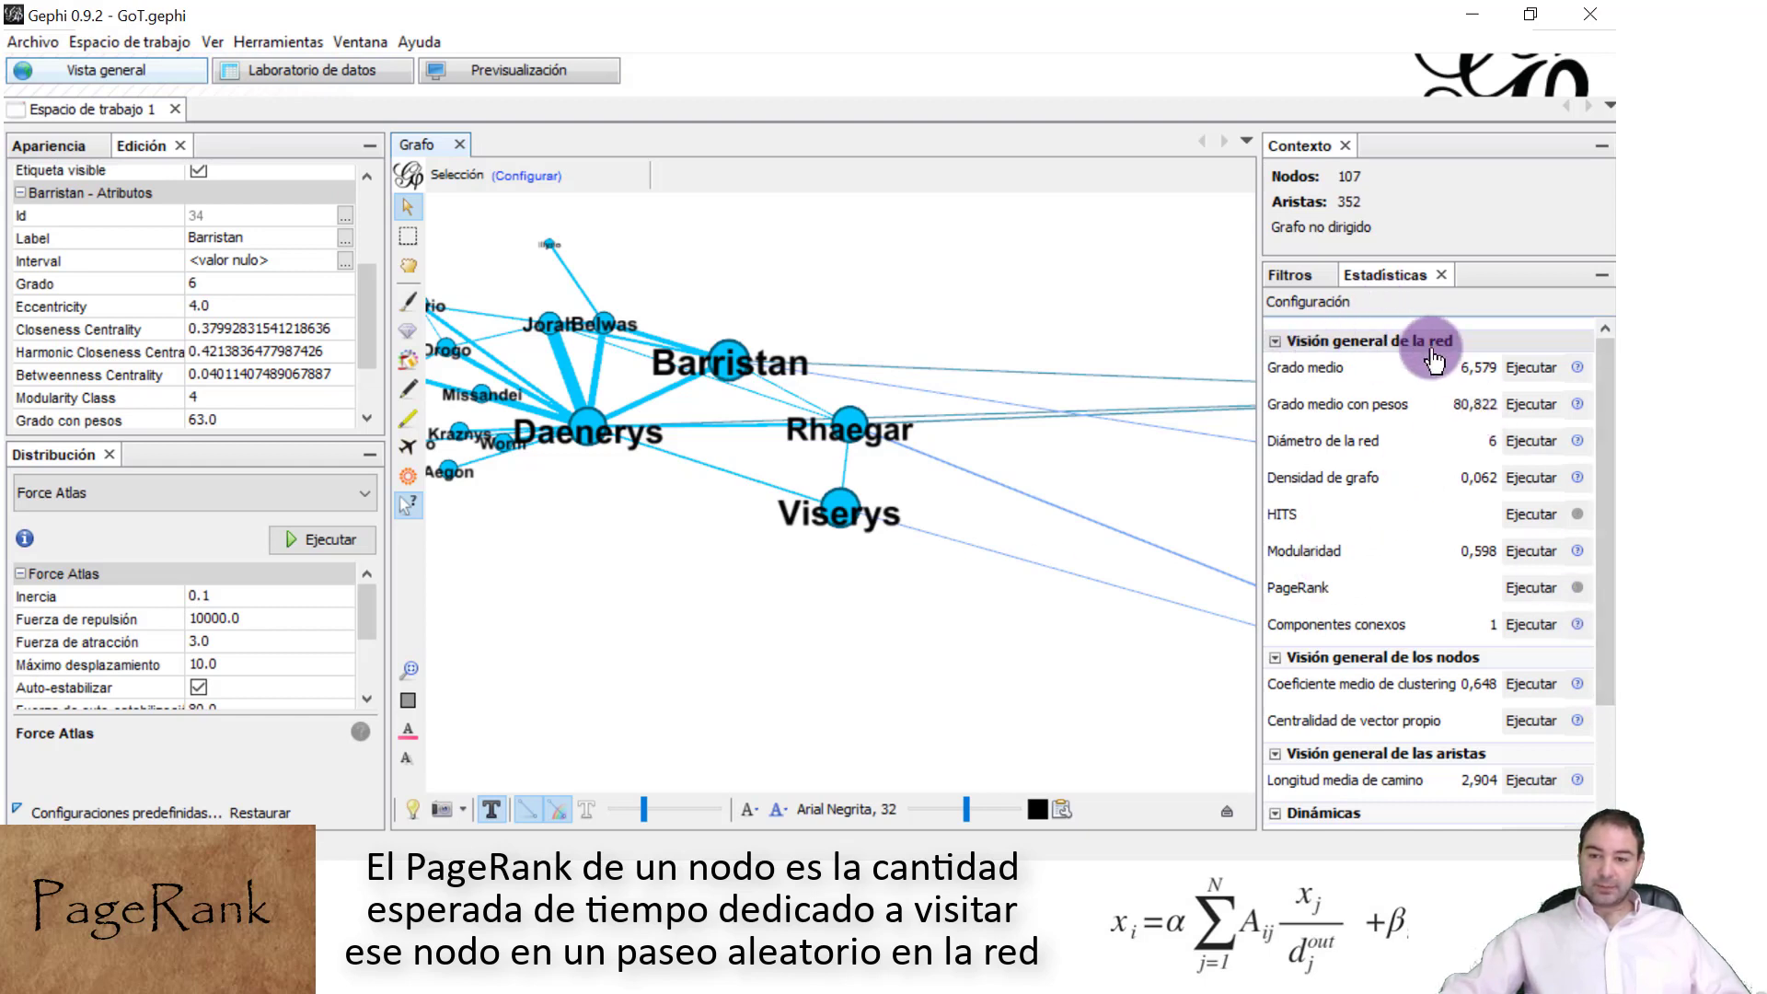
pyautogui.click(1531, 589)
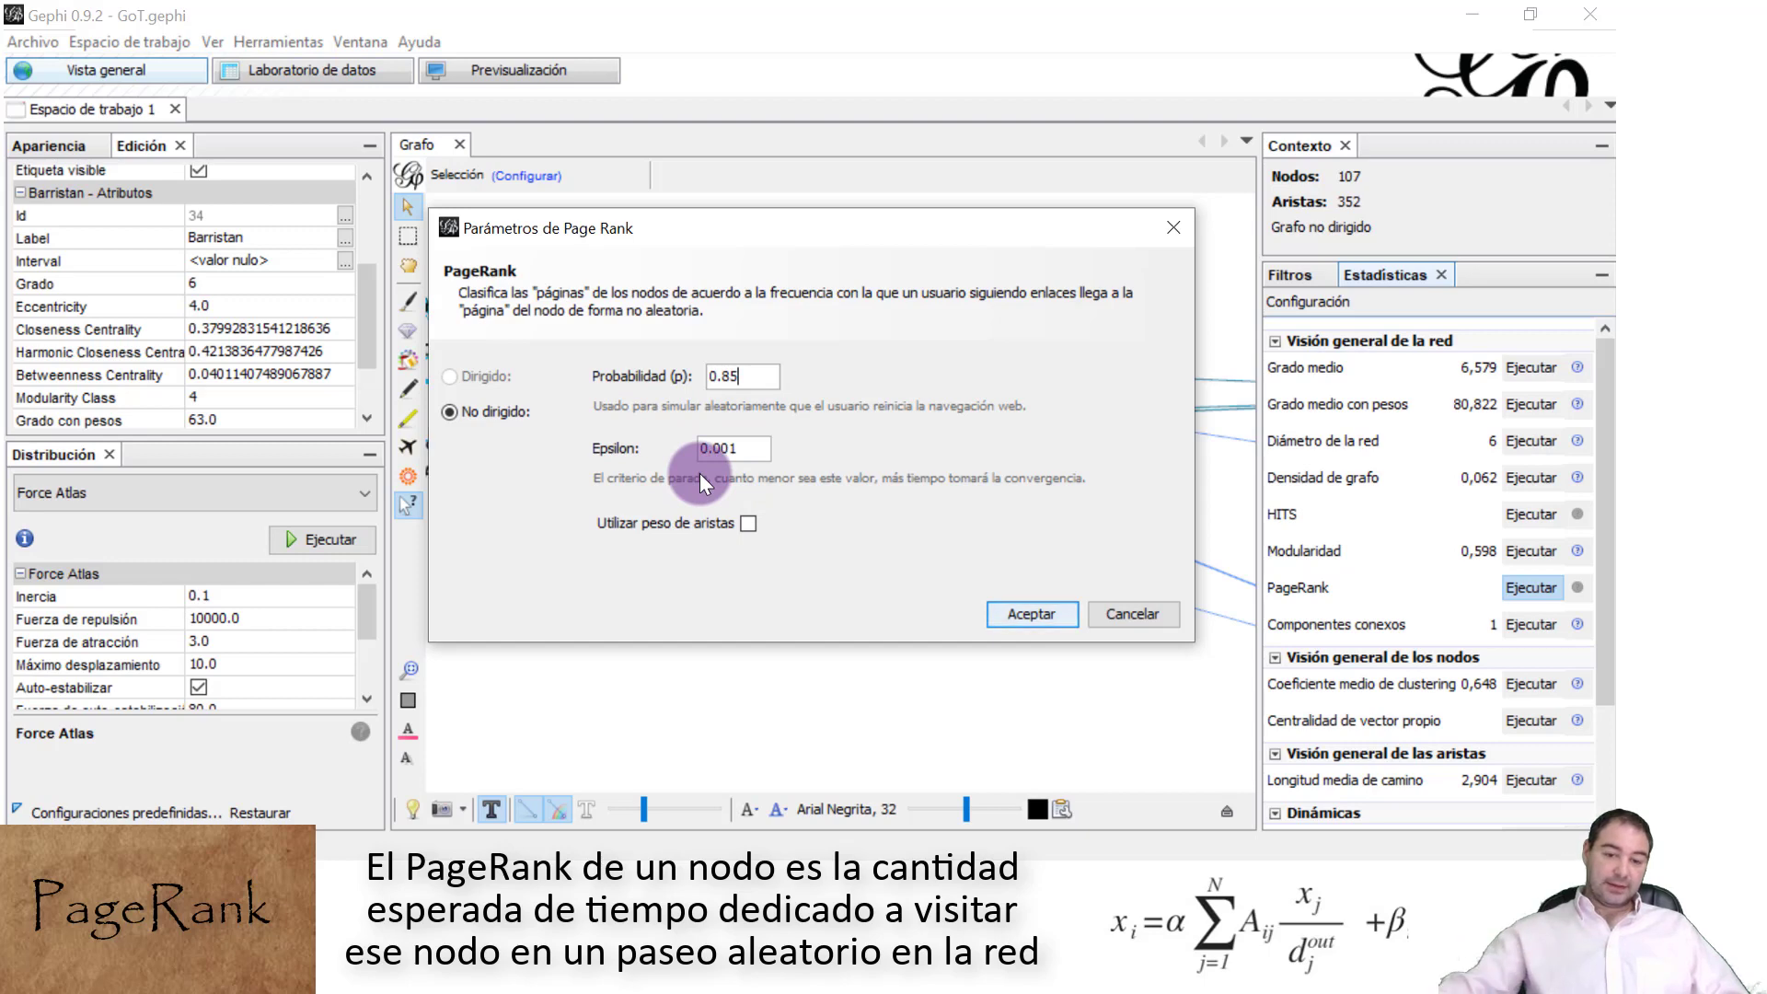
pyautogui.click(1025, 615)
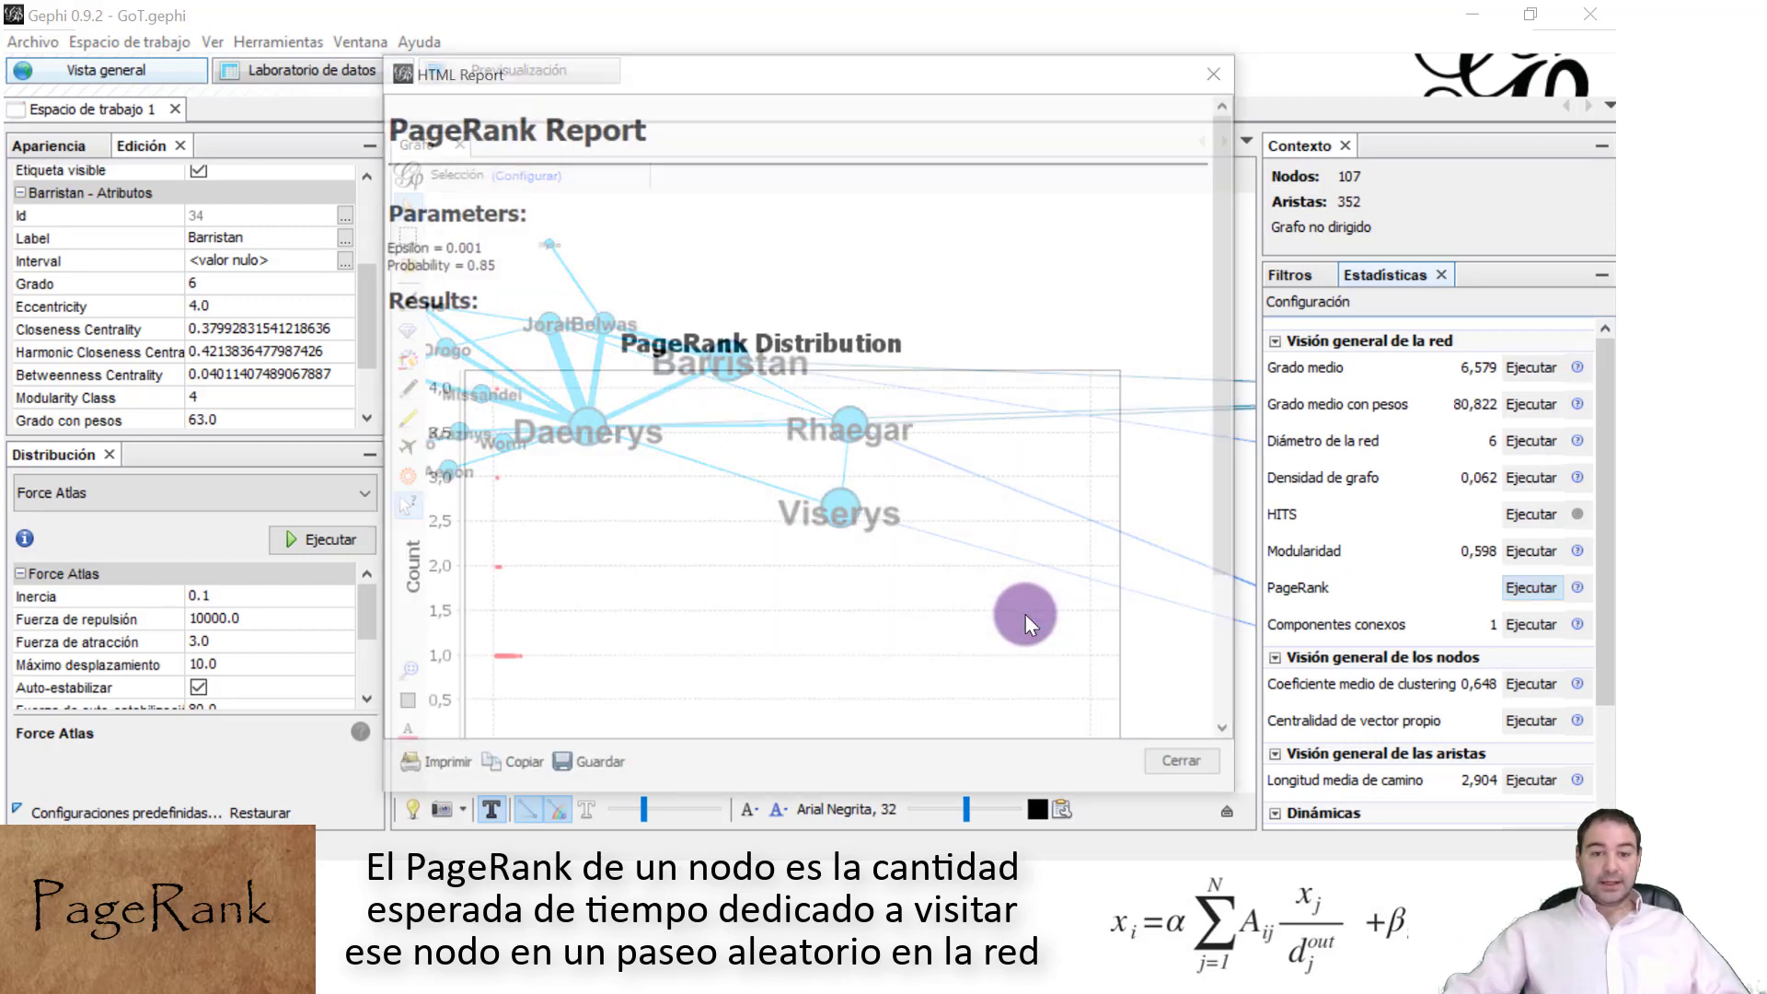
pyautogui.scroll(-3, 727, 382)
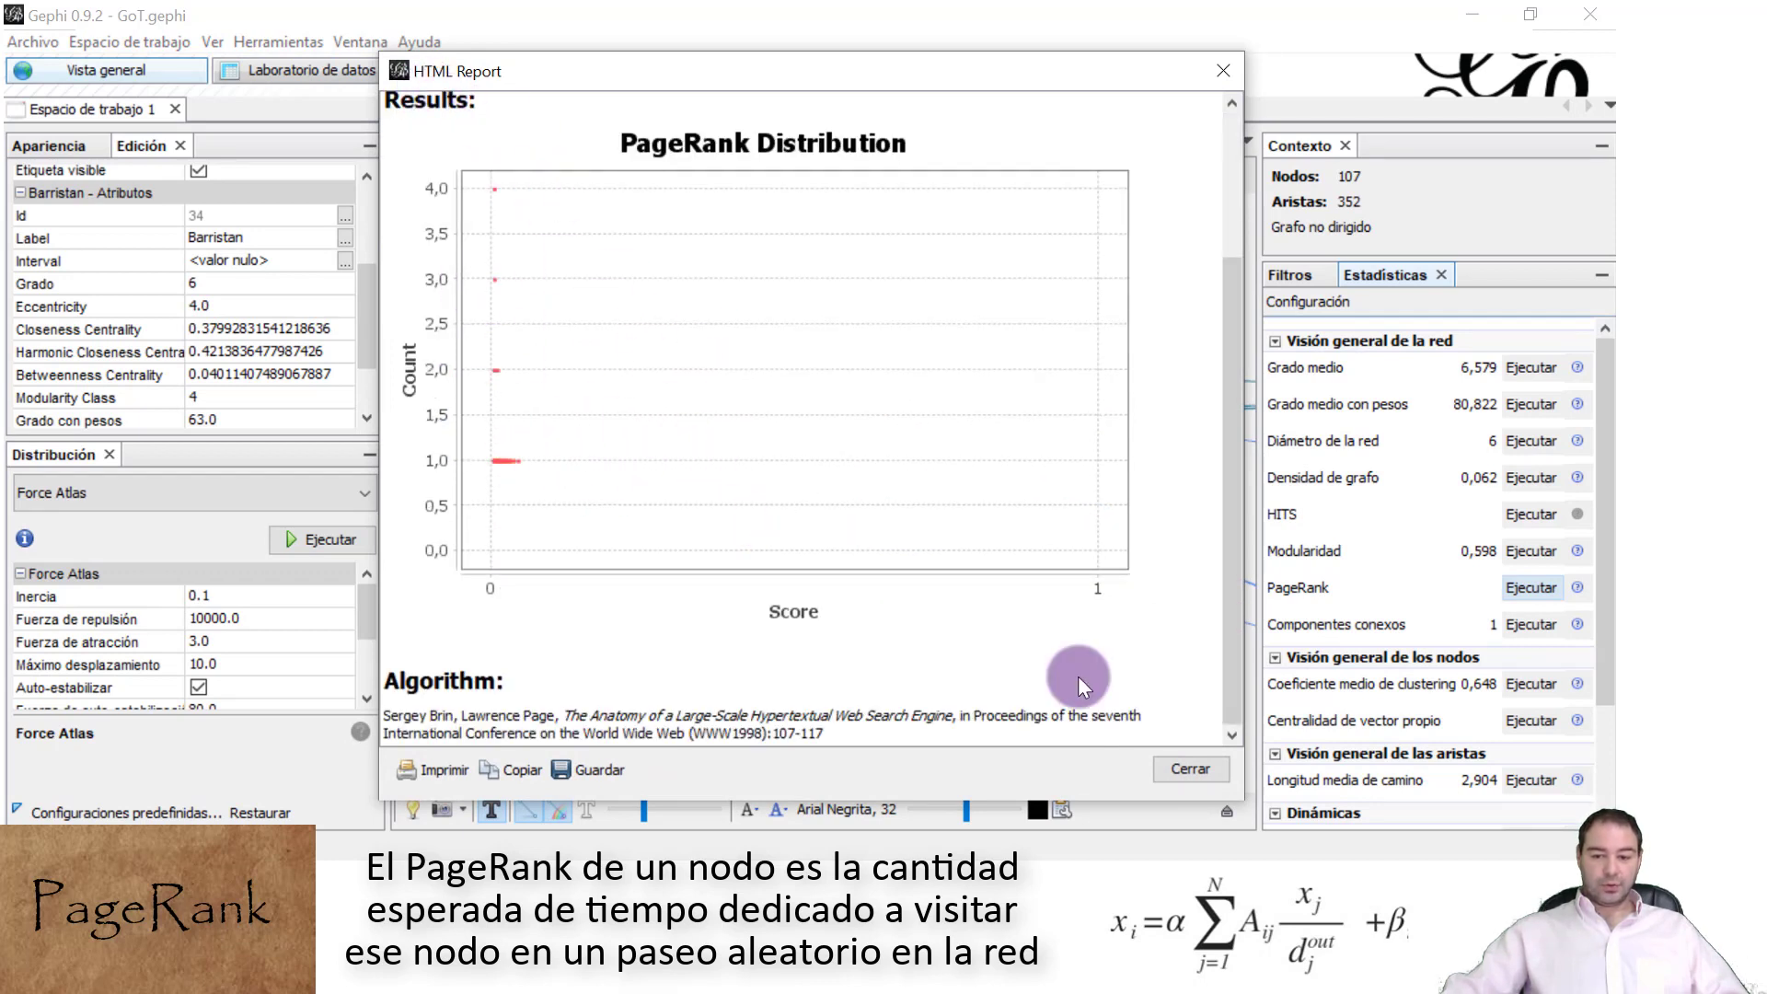
pyautogui.click(1193, 770)
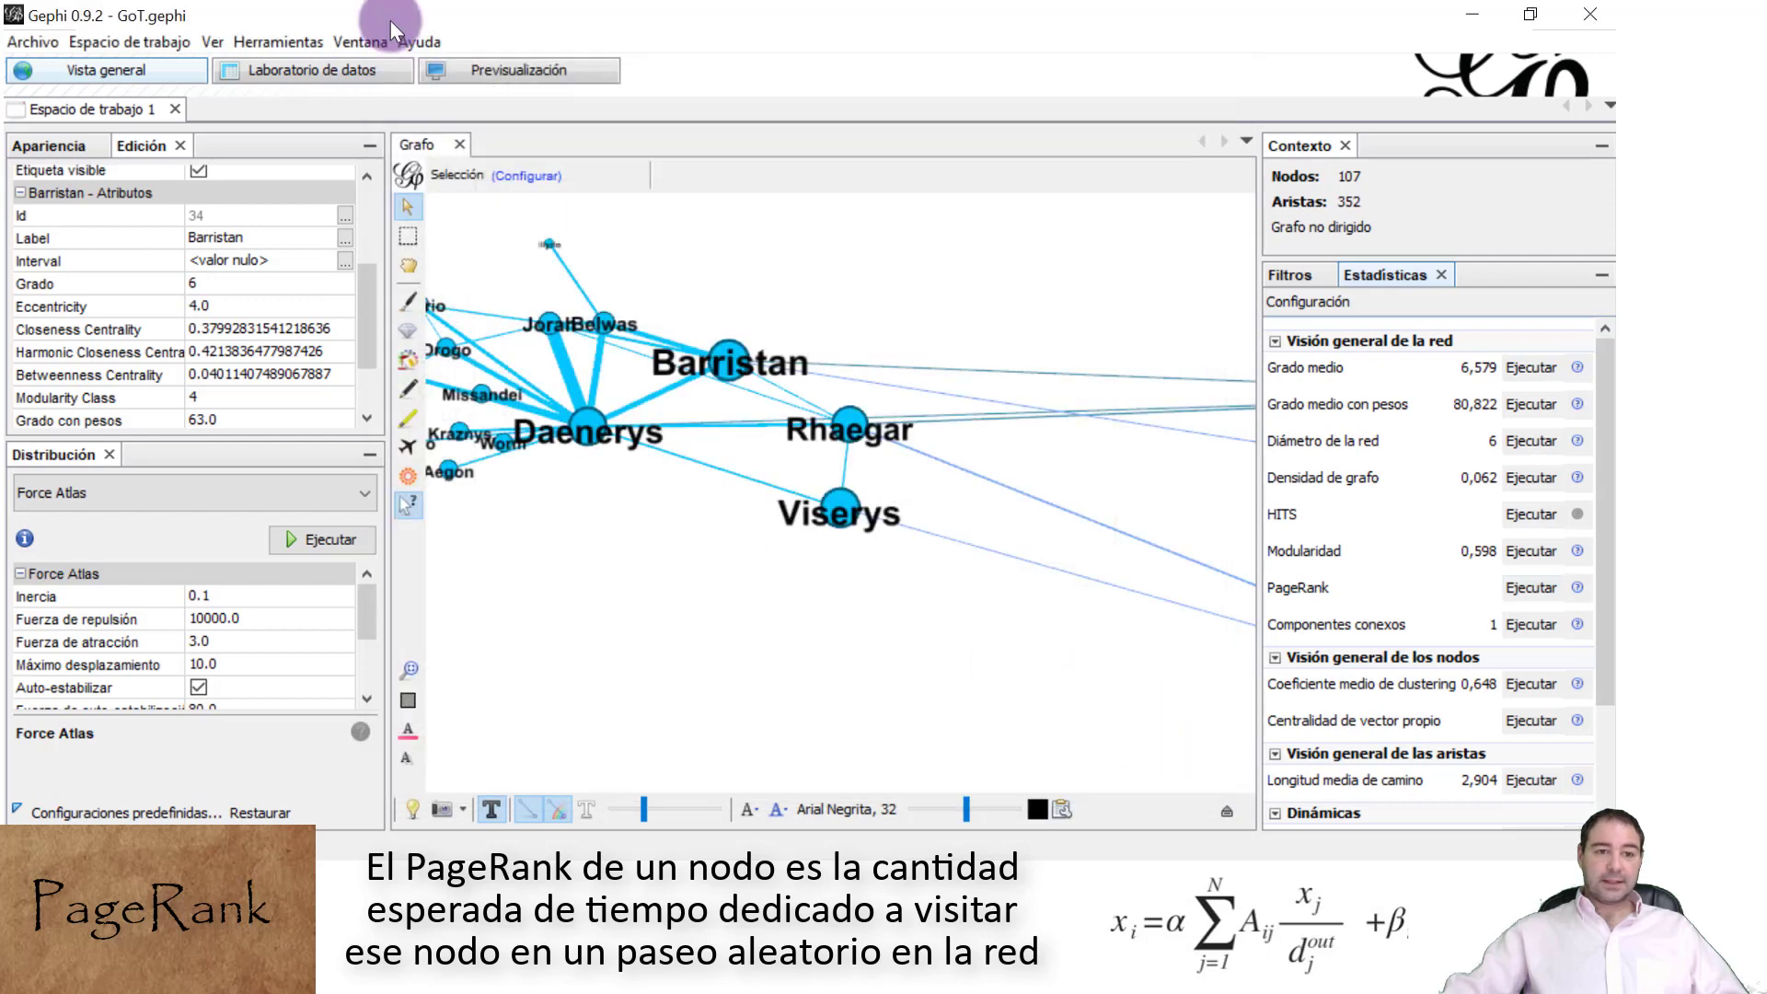
# Sort the nodes in the data table by PageRank in descending order and examine the highest and lowest scores
pyautogui.click(297, 75)
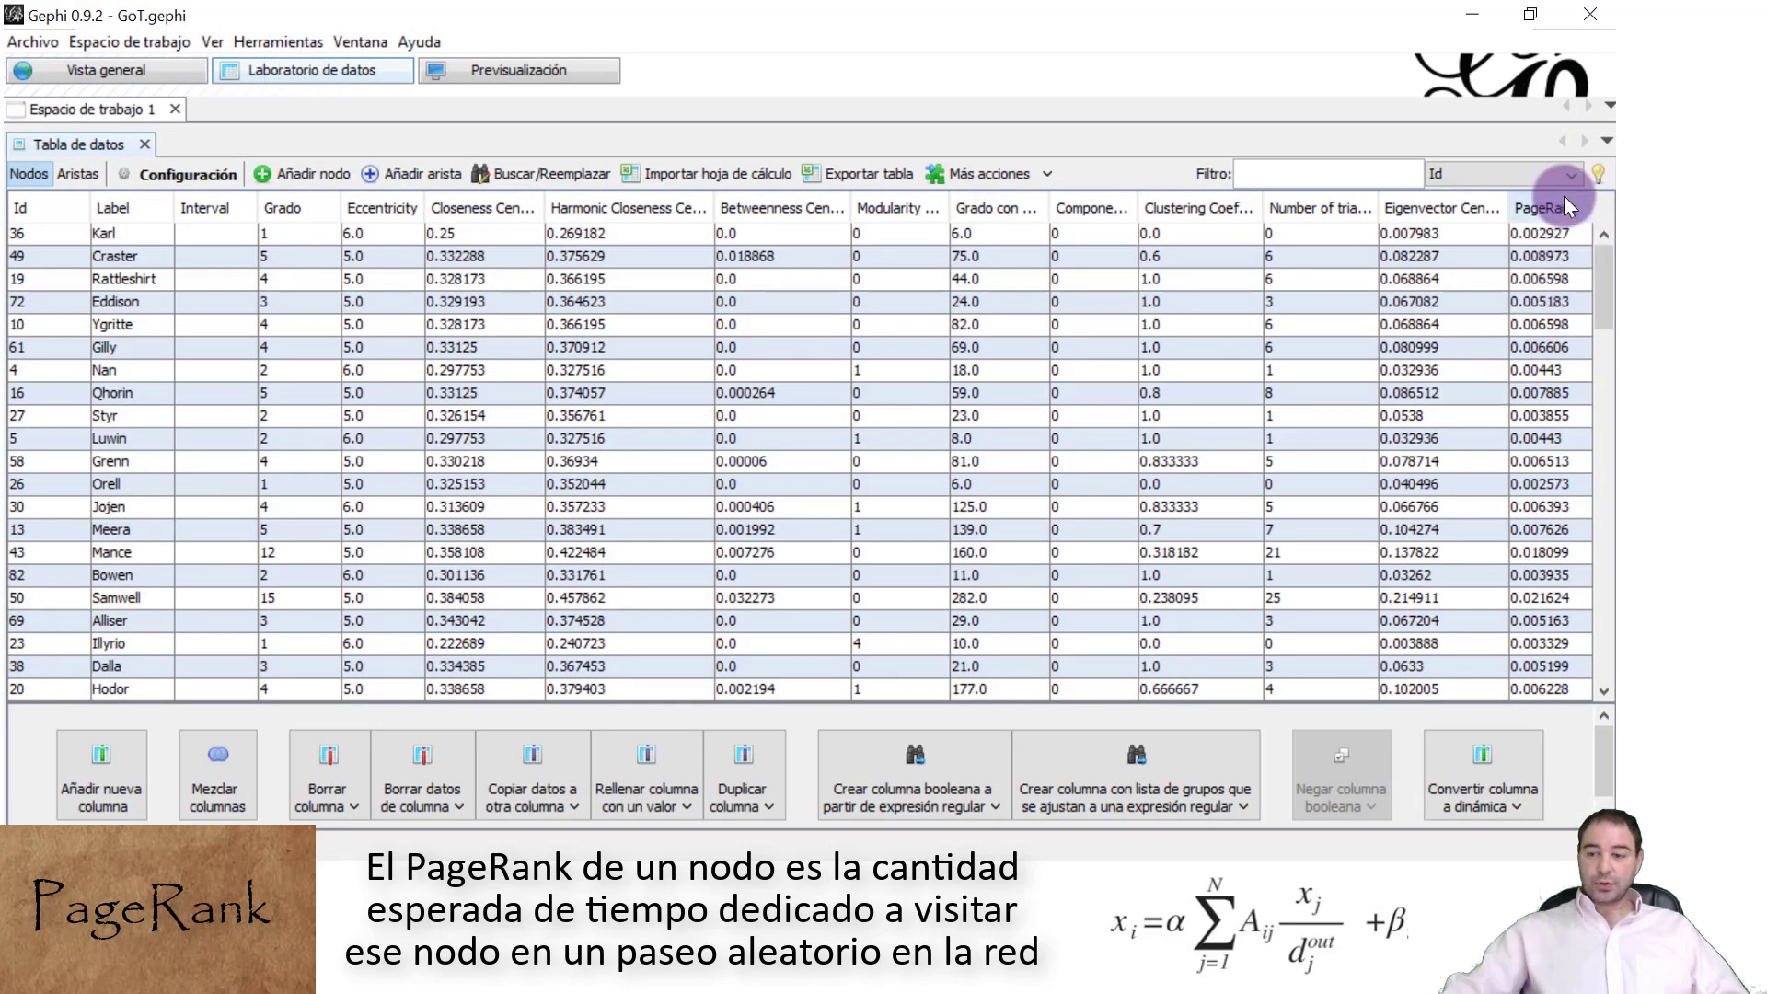
pyautogui.click(1548, 204)
pyautogui.click(1548, 204)
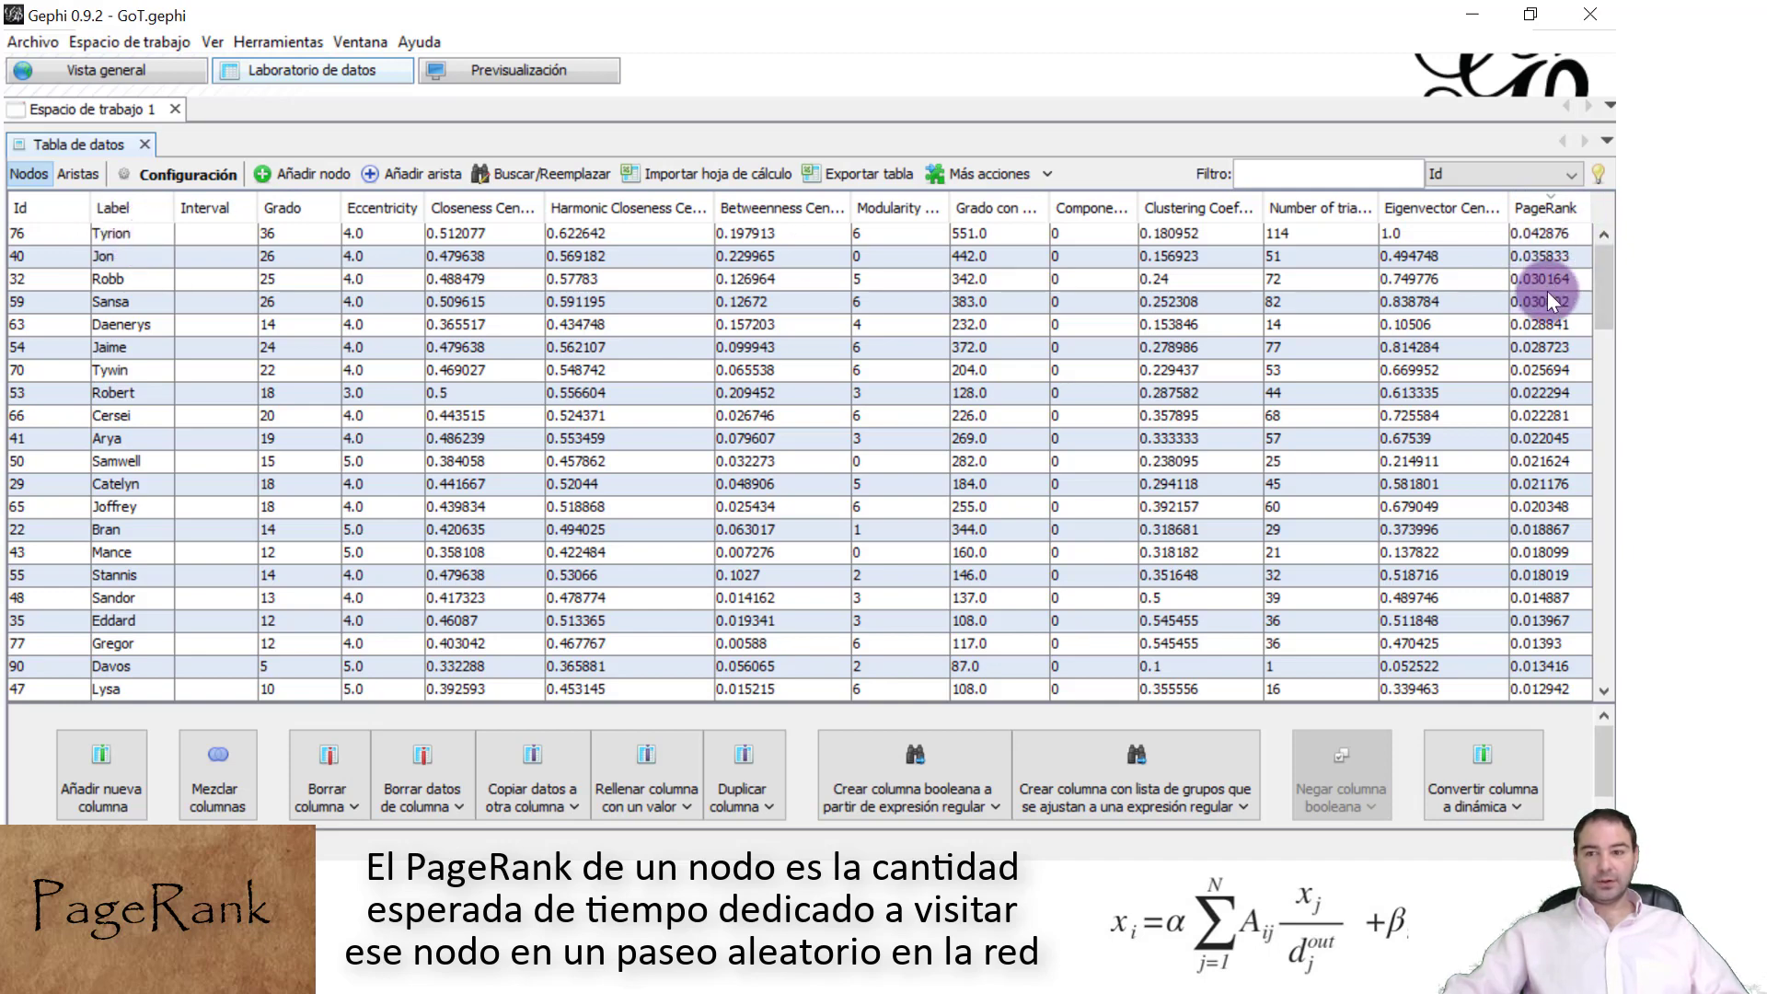
pyautogui.moveTo(1604, 289); pyautogui.dragTo(1603, 664)
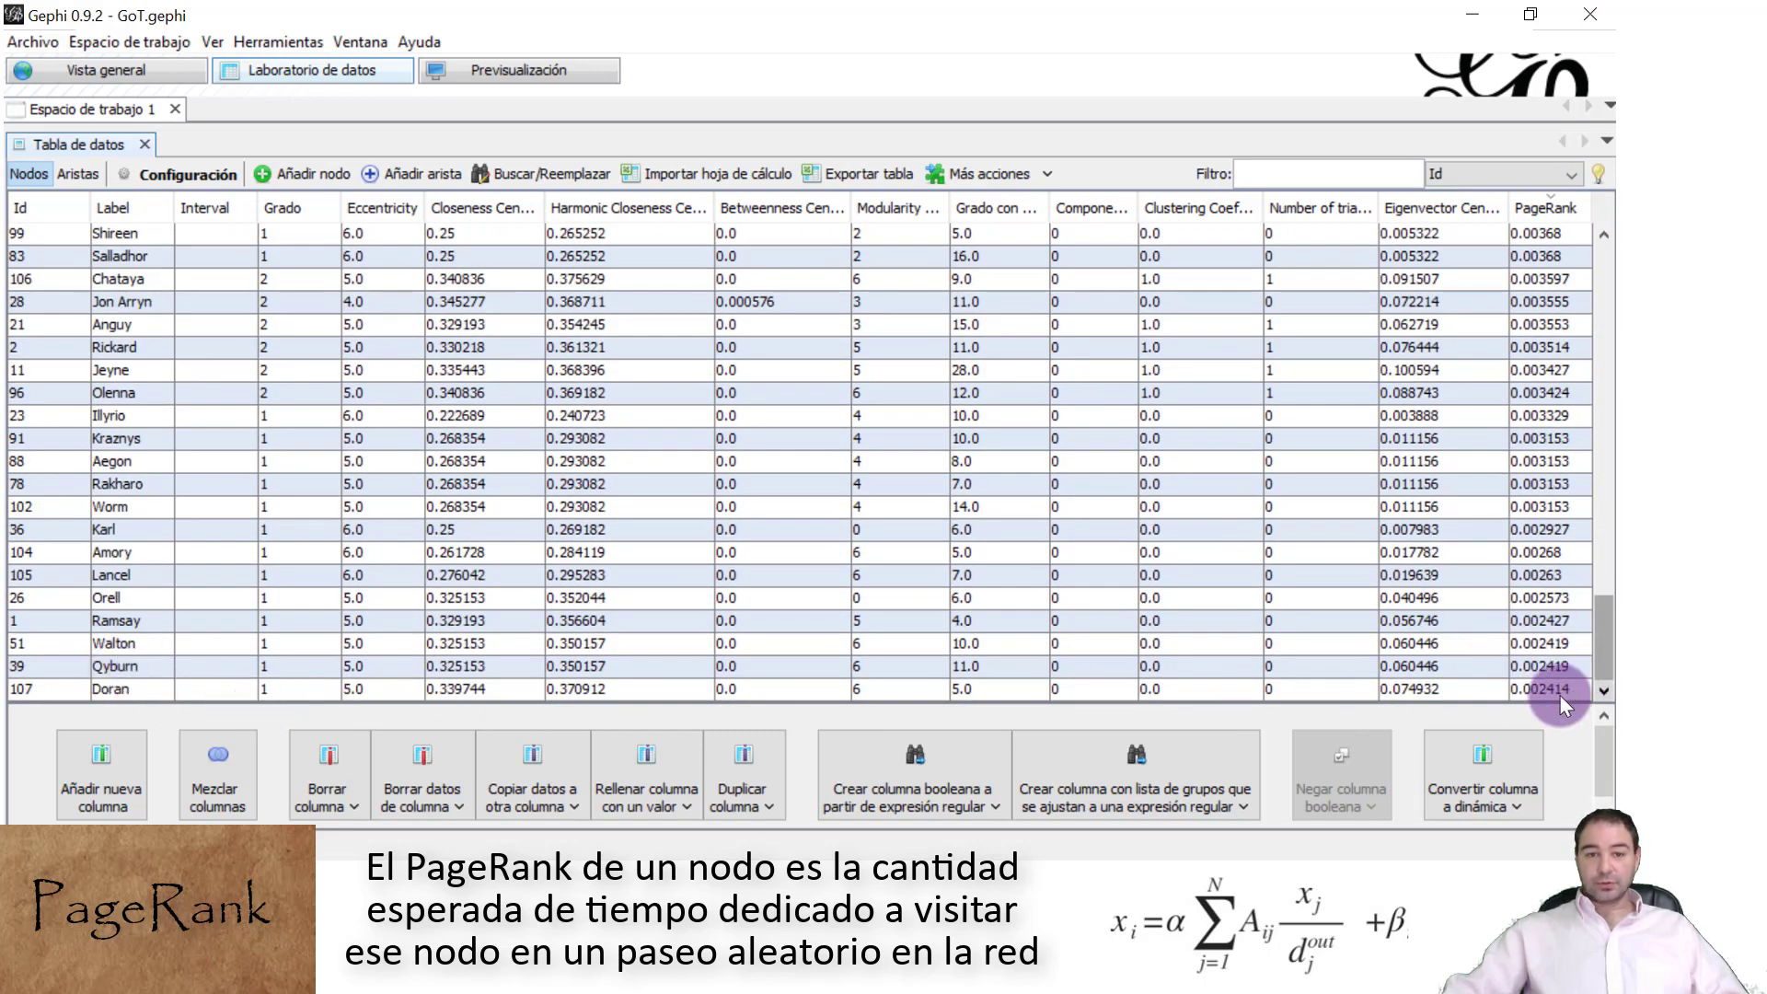
pyautogui.moveTo(1604, 645); pyautogui.dragTo(1604, 217)
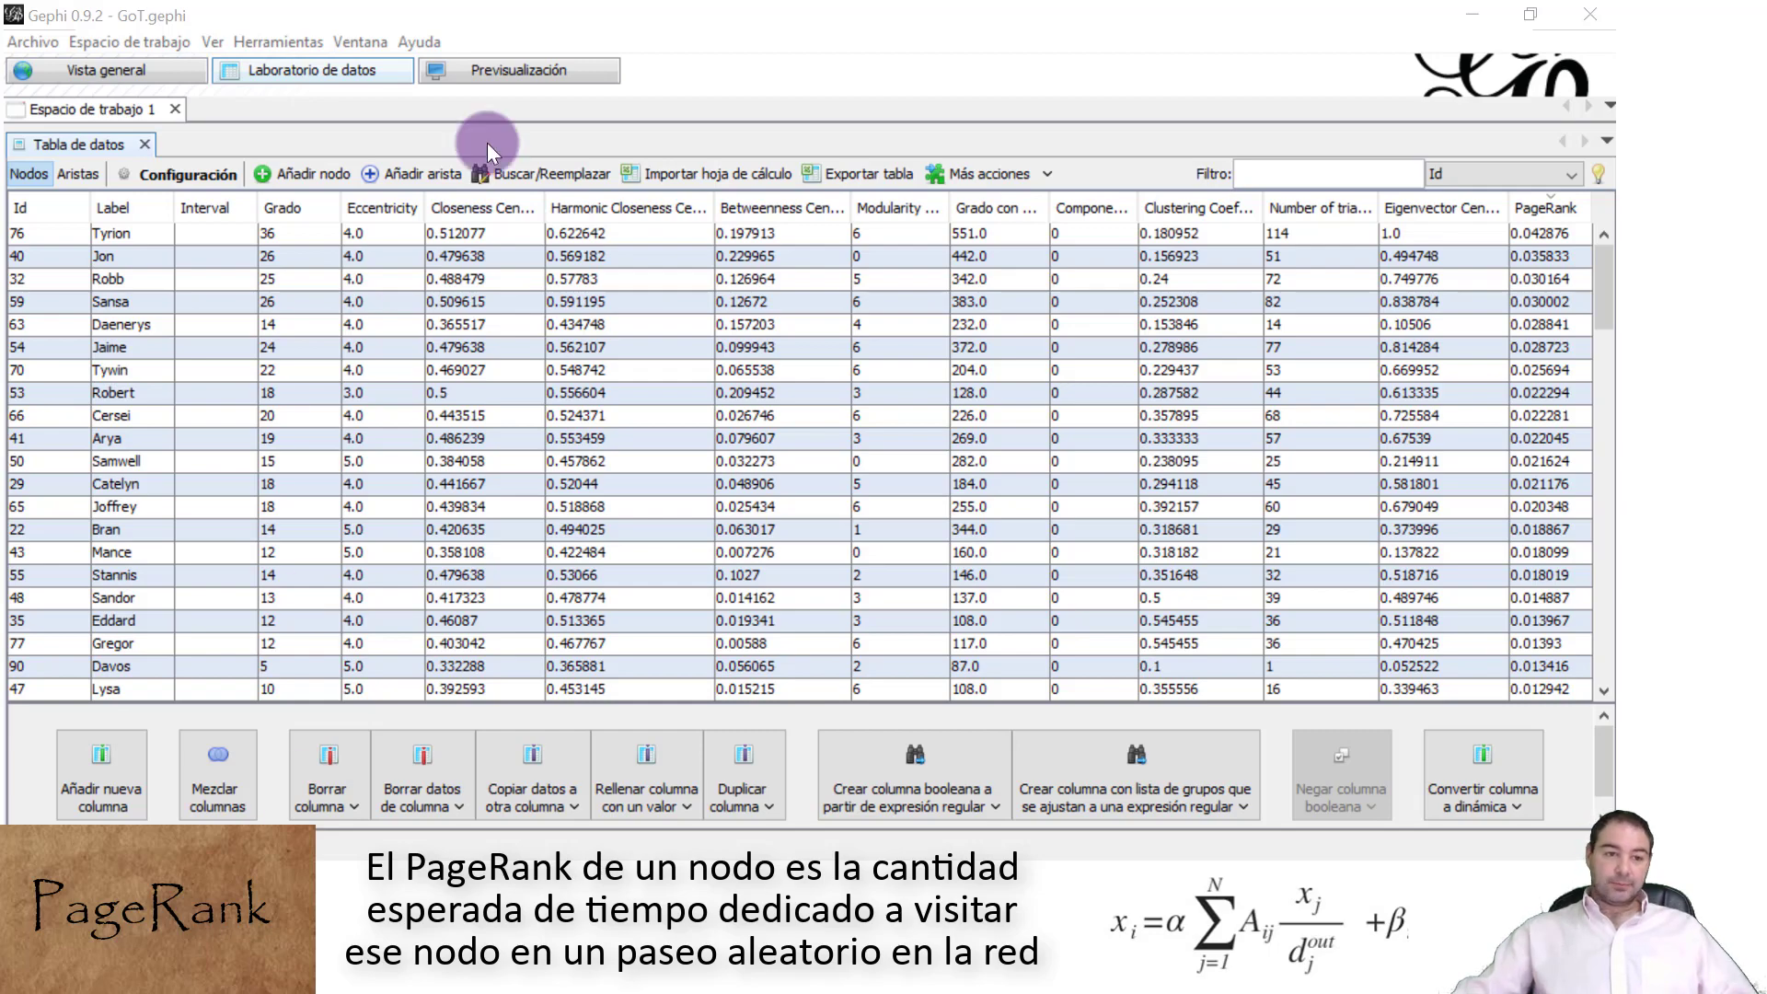
# Rerun the undirected PageRank statistic using edge weights, with probability 0.85 and epsilon 0.001, and examine its distribution report
pyautogui.click(121, 83)
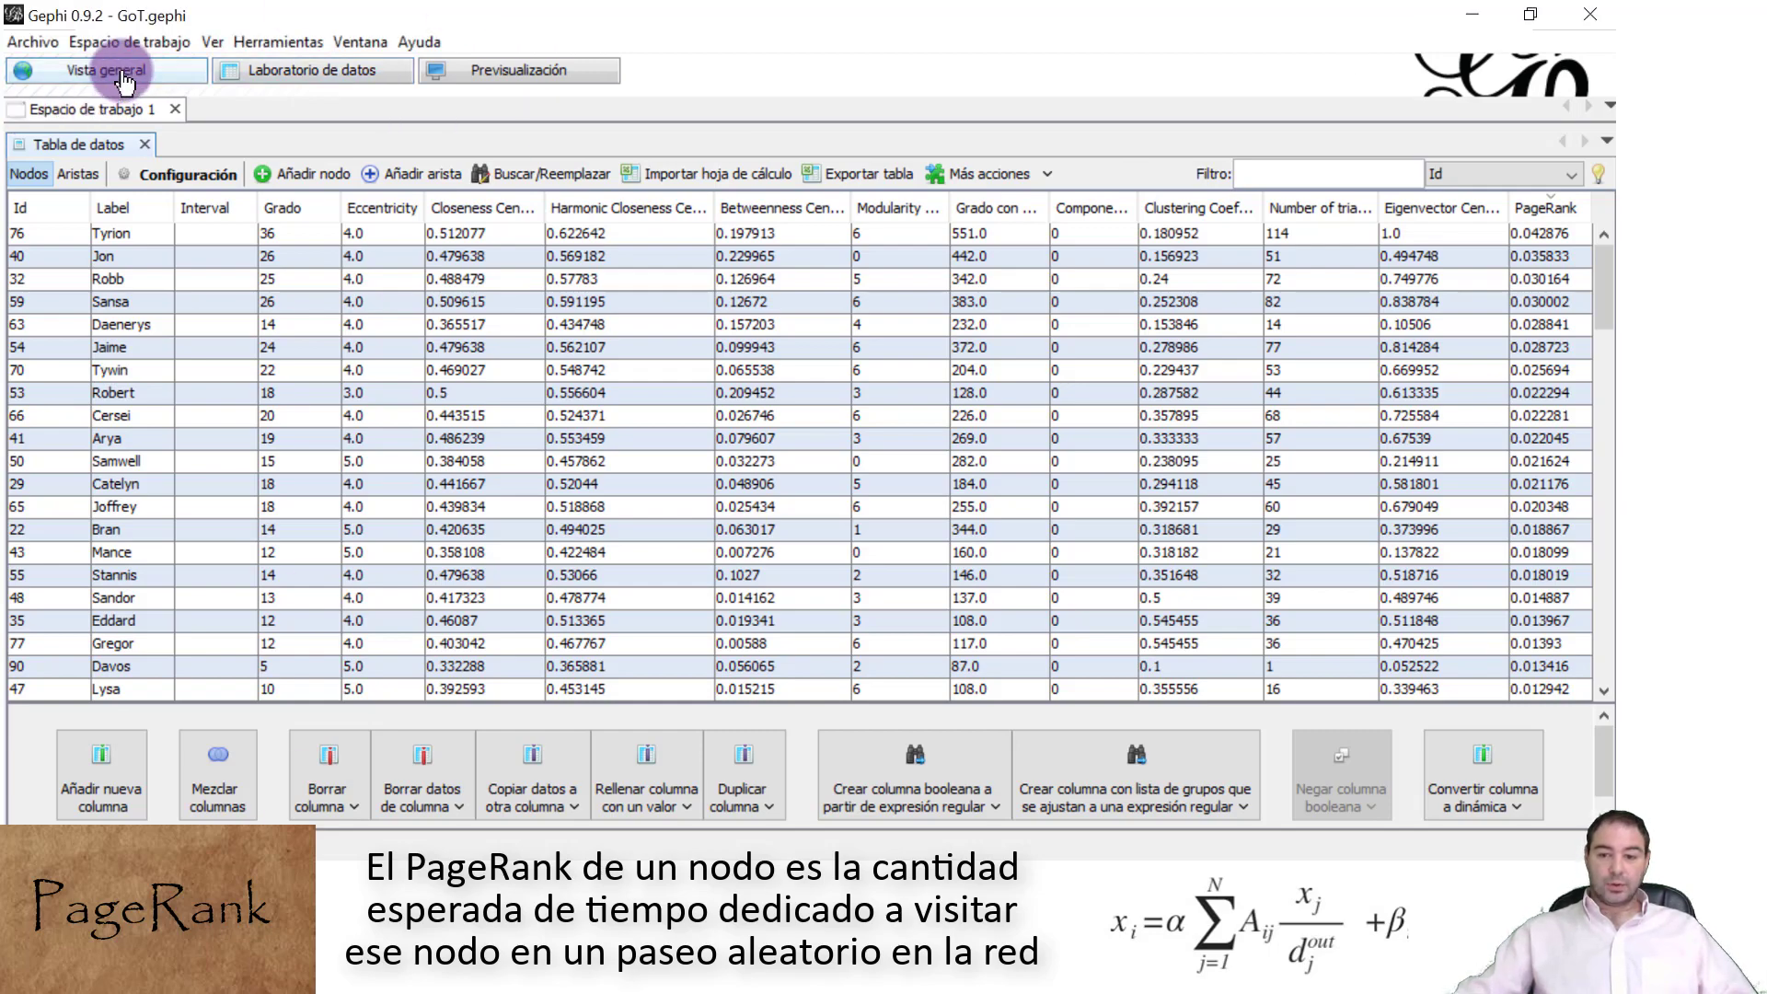
pyautogui.click(1532, 589)
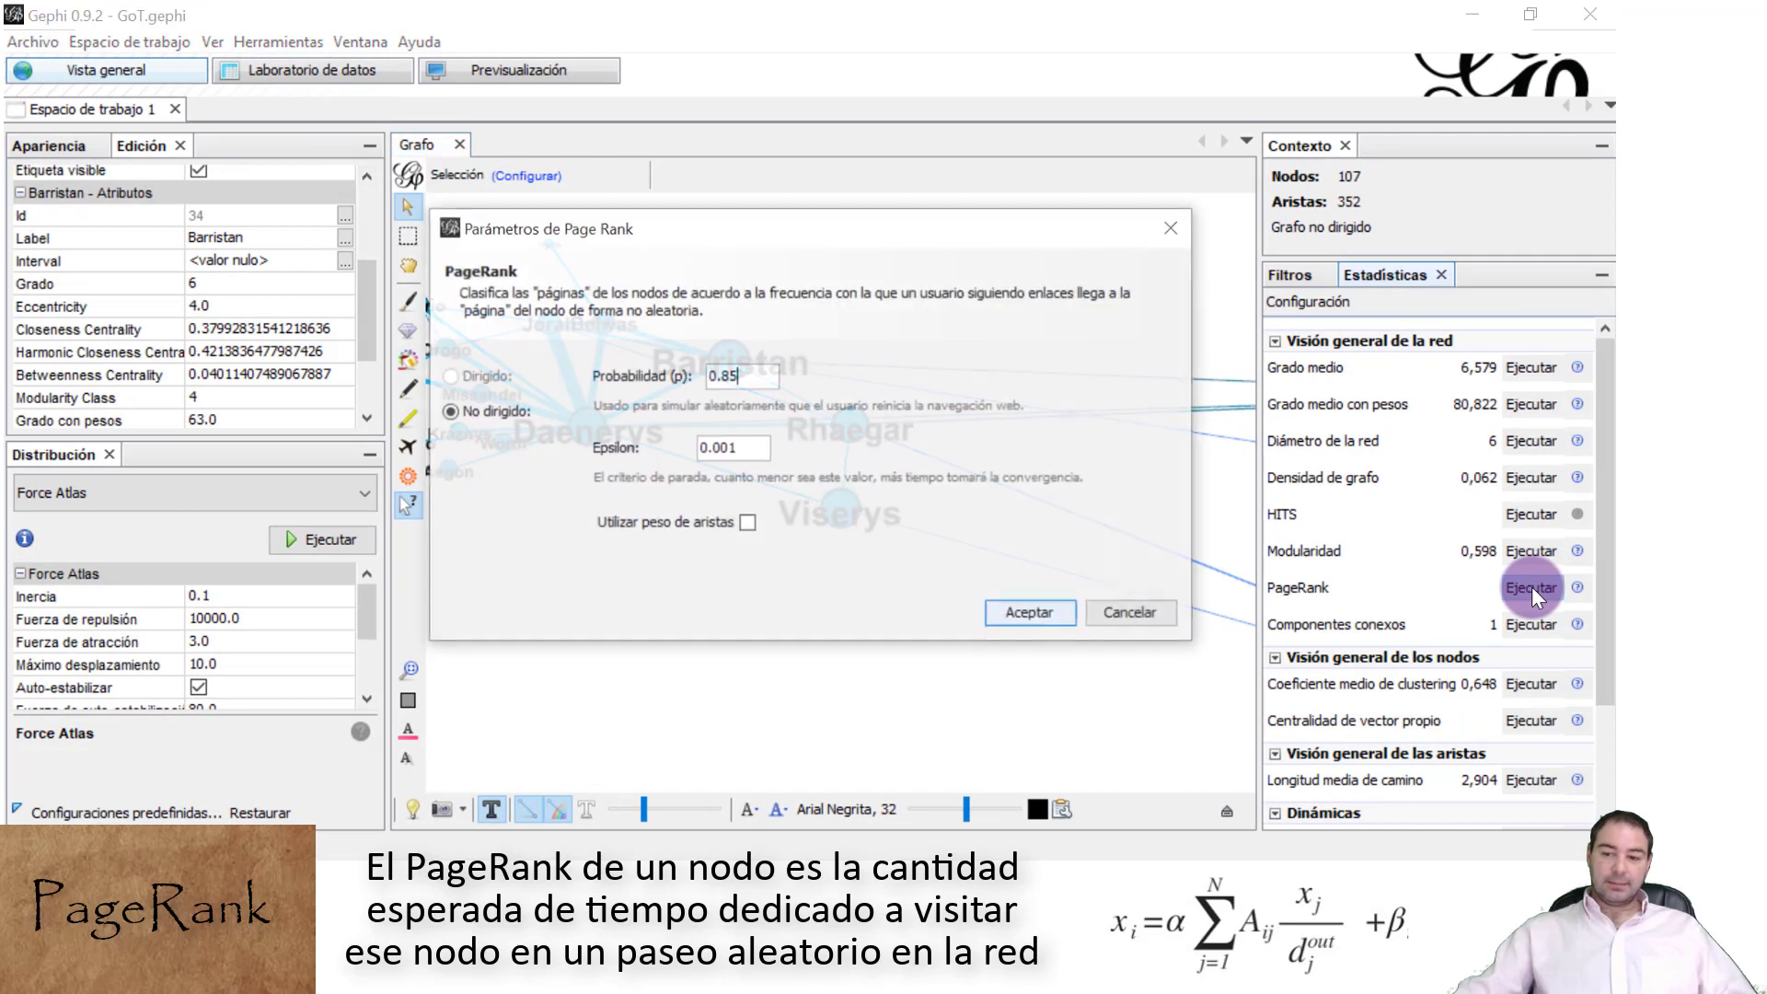
pyautogui.click(749, 525)
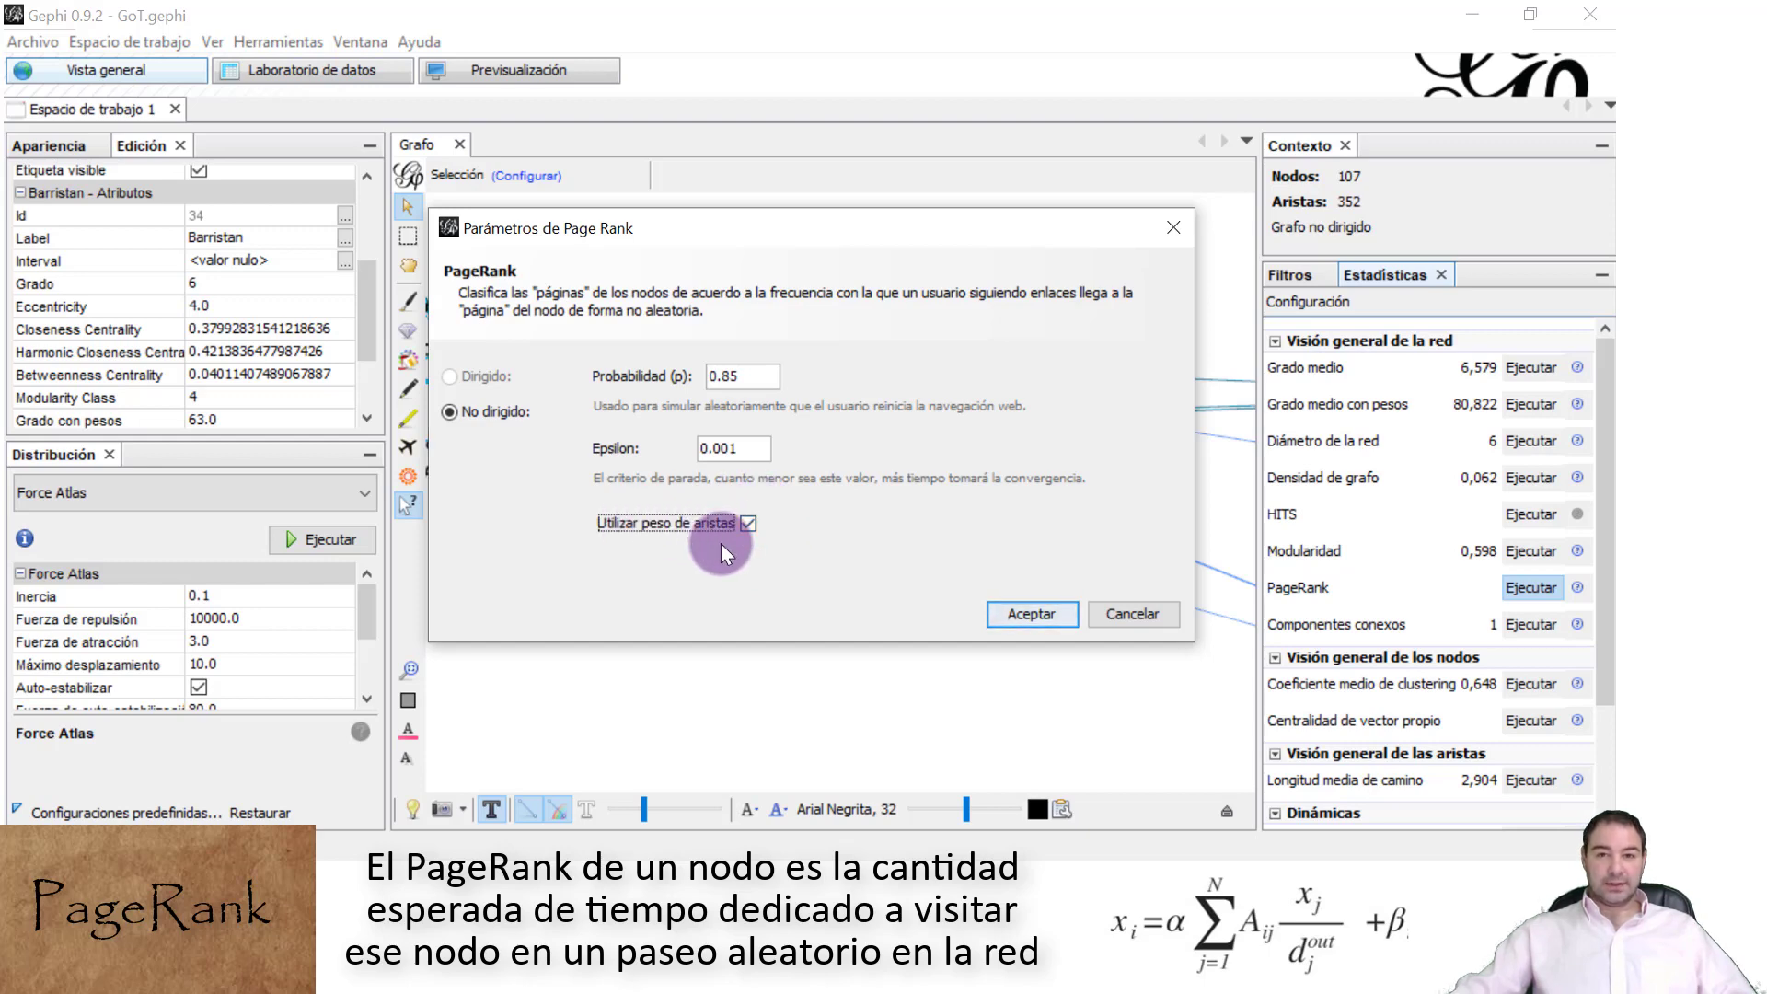
pyautogui.click(1051, 612)
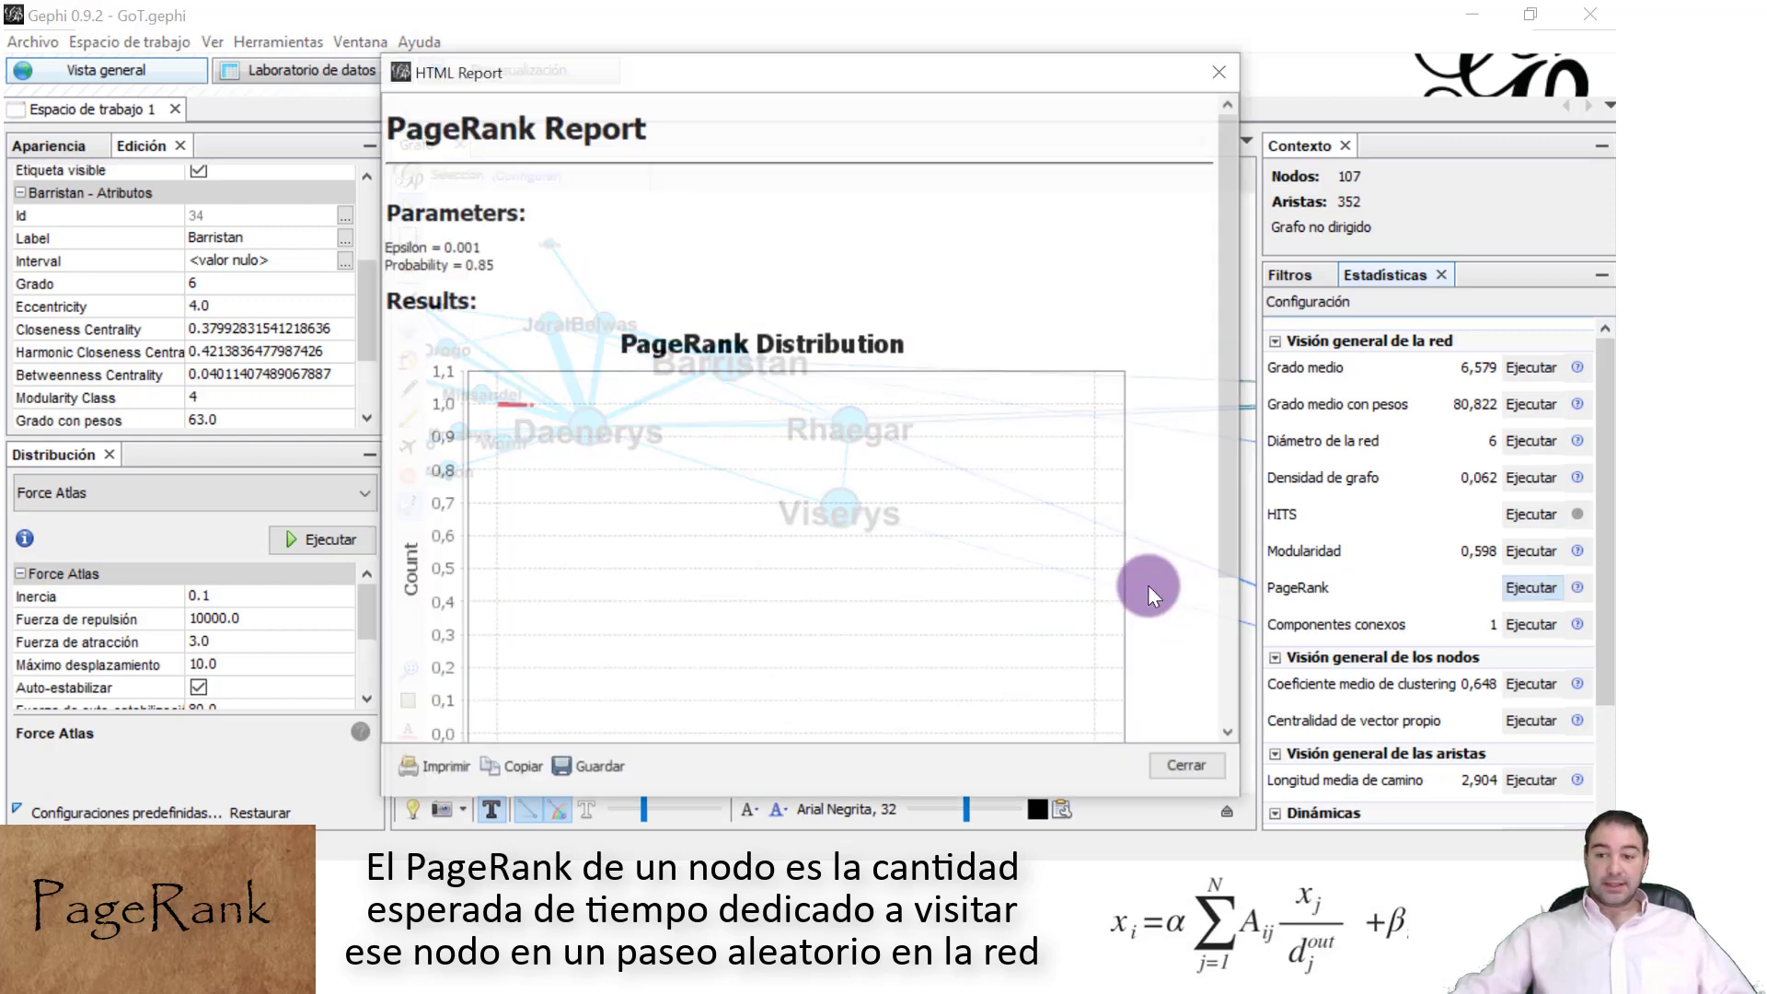
pyautogui.scroll(-2, 1228, 488)
pyautogui.scroll(-3, 1228, 489)
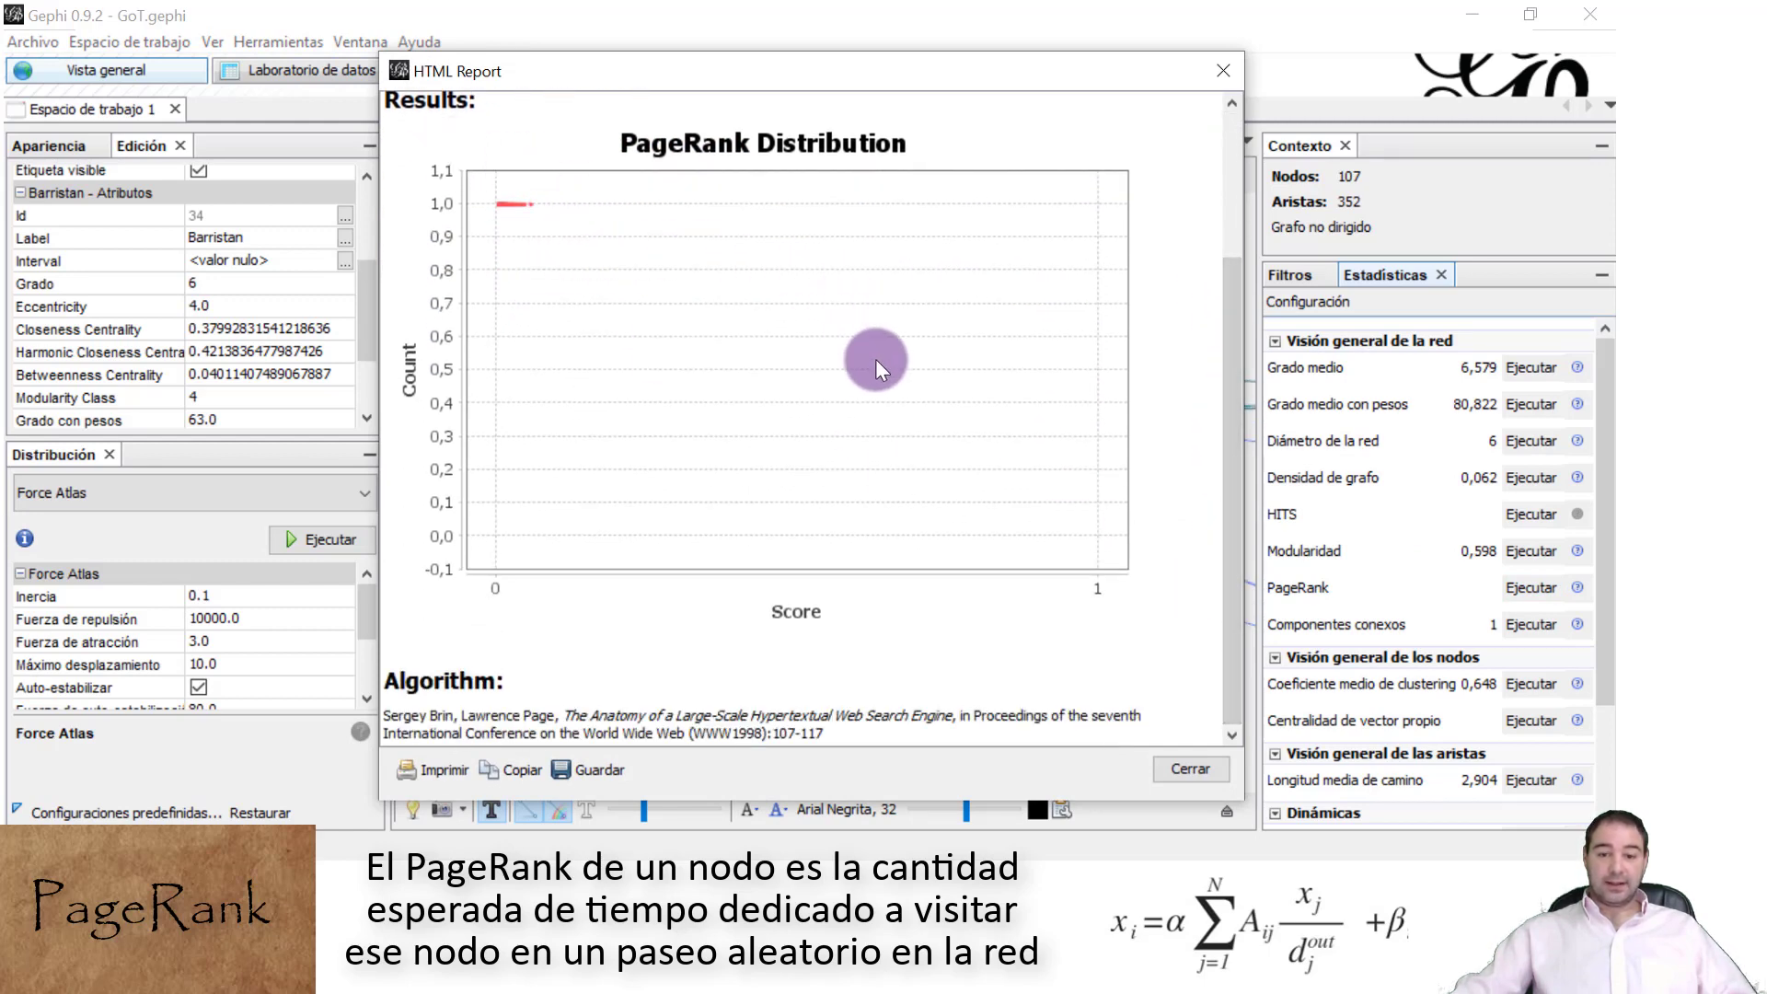
pyautogui.click(1190, 769)
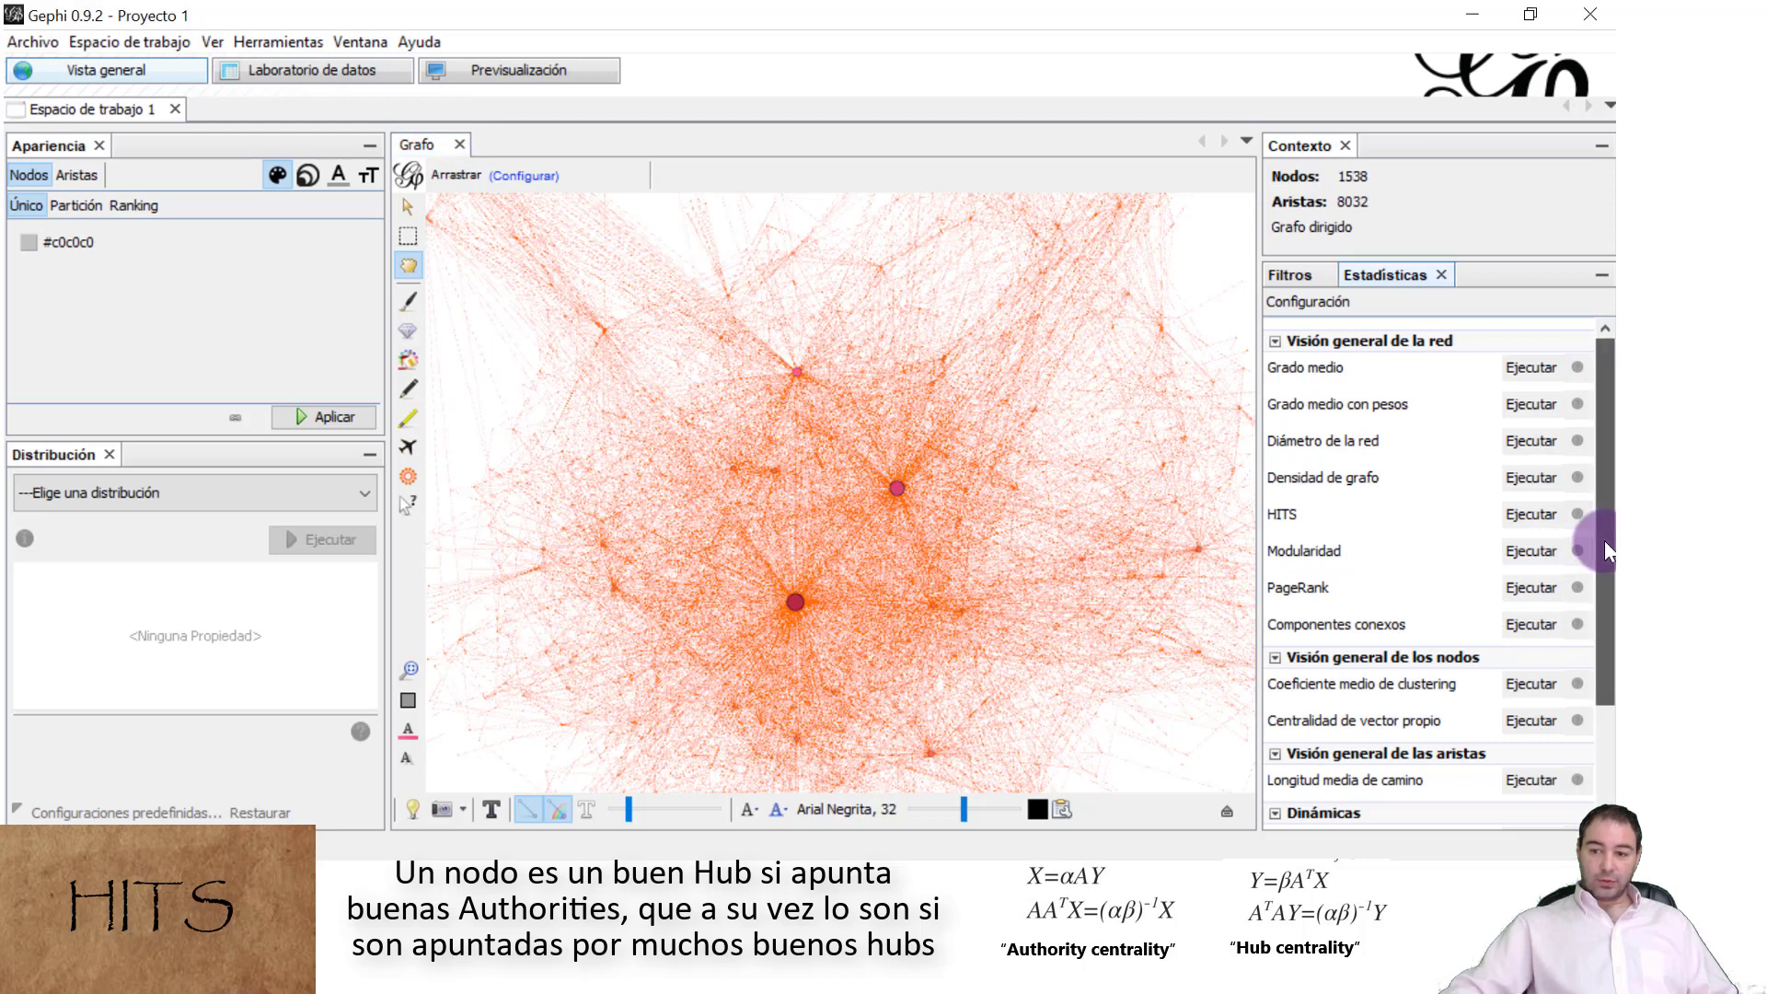
# Run the HITS statistic as directed with epsilon 1.0E-4 on the Java class network and examine the Hubs and Authority distributions
pyautogui.moveTo(1606, 543); pyautogui.dragTo(1609, 564)
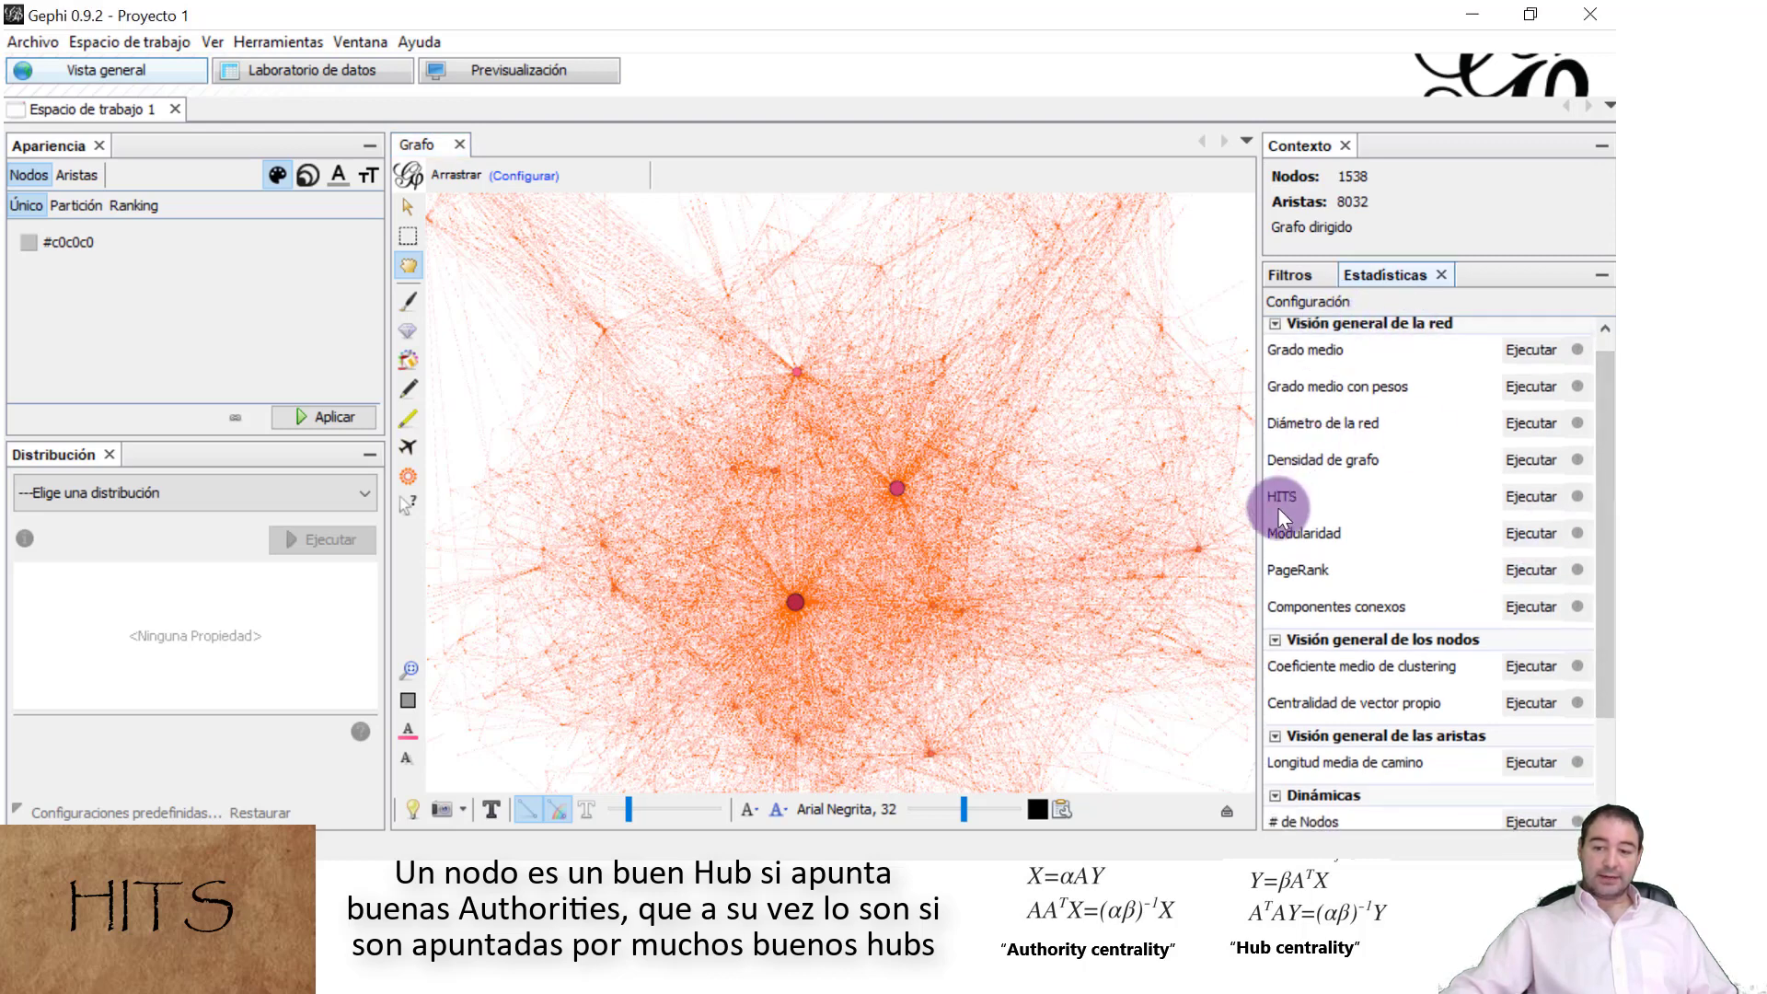
pyautogui.click(1531, 502)
pyautogui.click(445, 421)
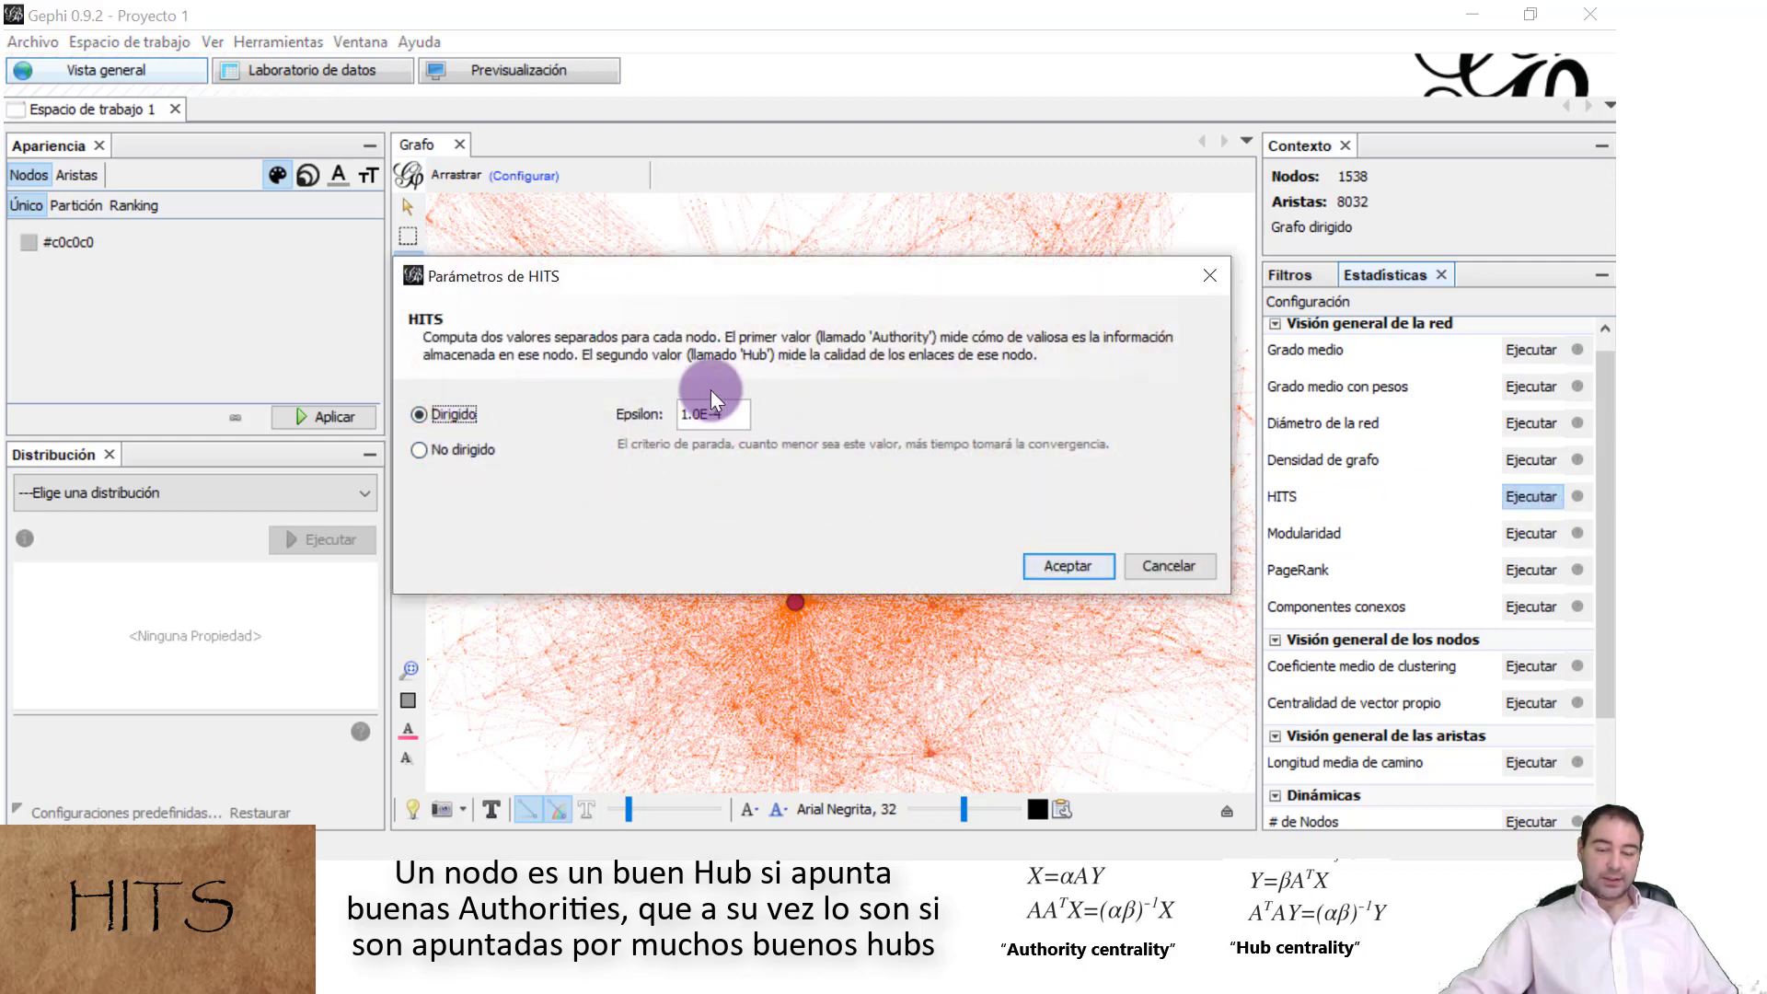
pyautogui.click(1046, 564)
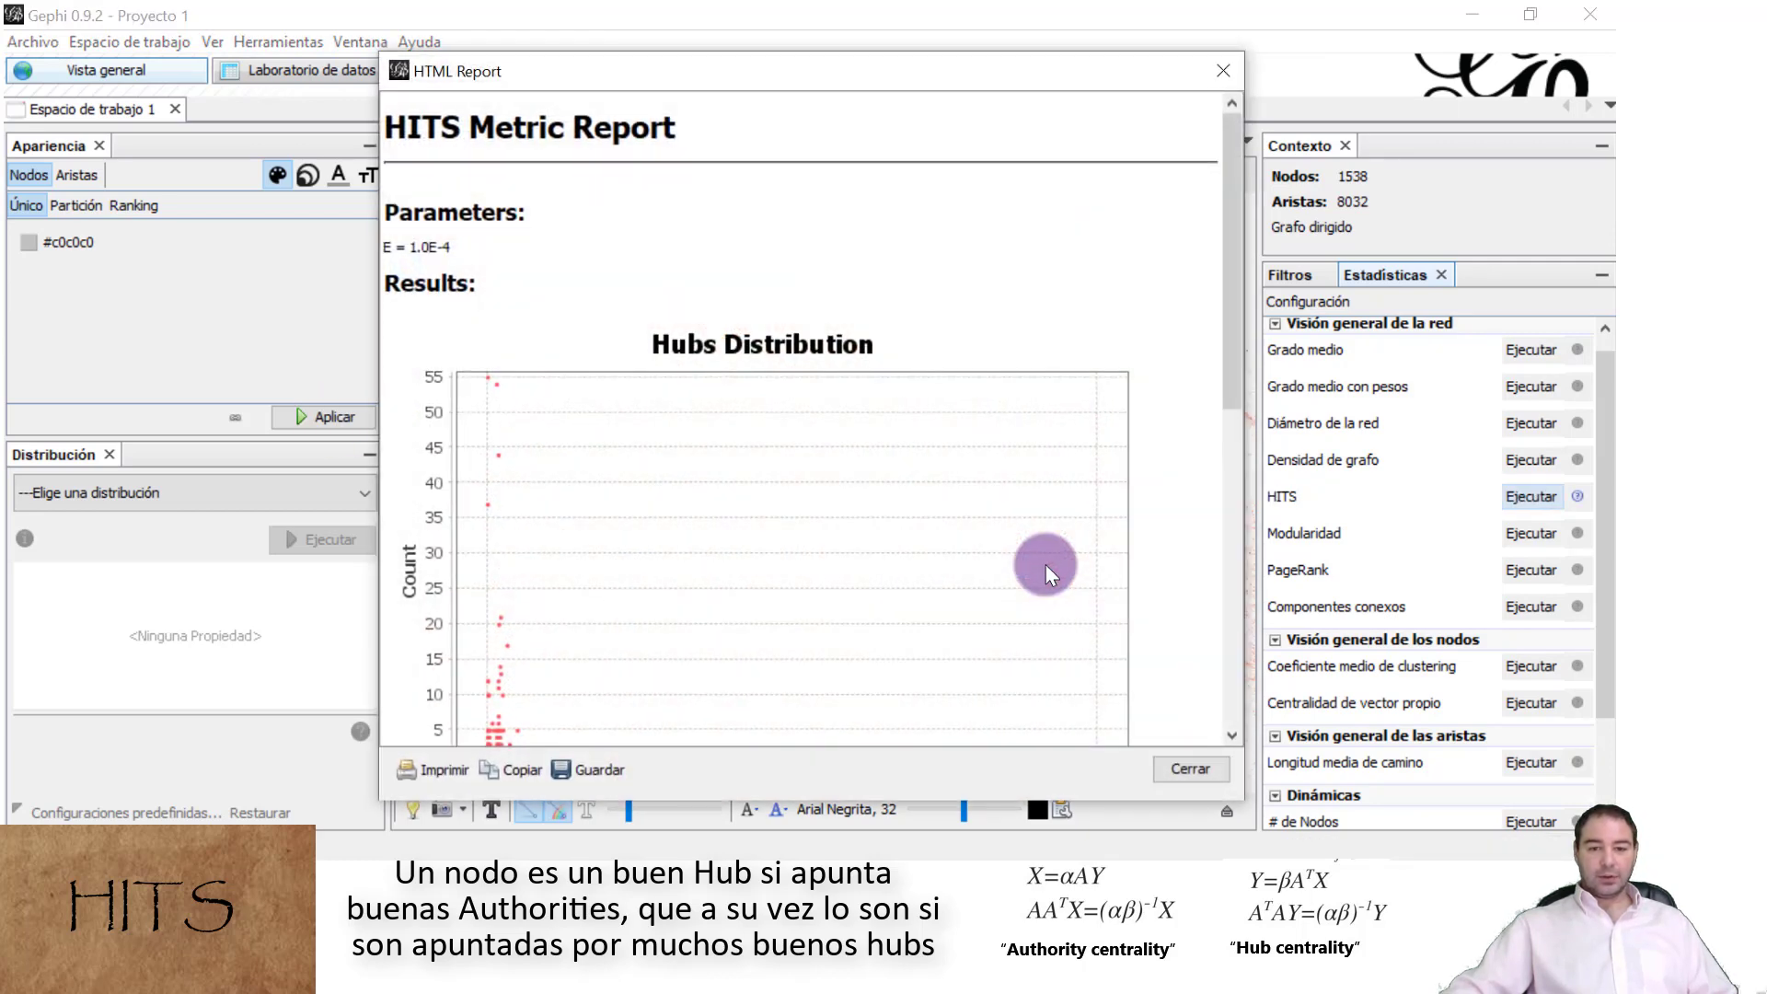
pyautogui.moveTo(1232, 366); pyautogui.dragTo(1228, 410)
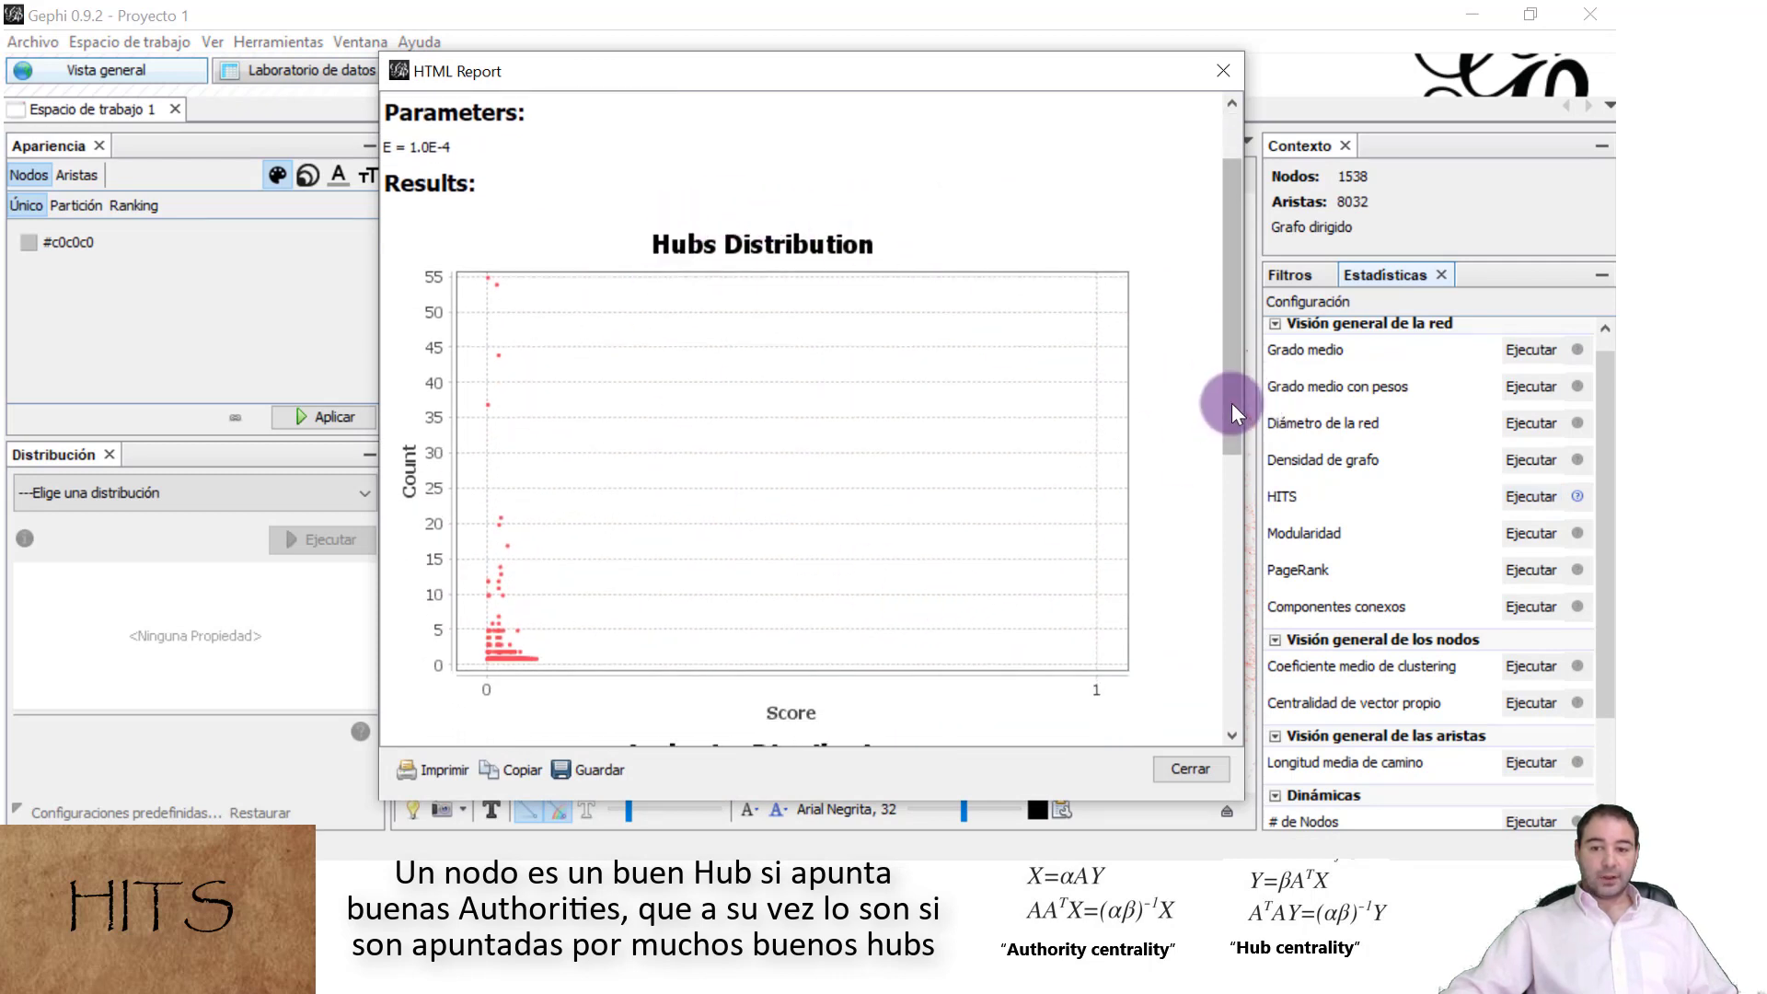
pyautogui.moveTo(1233, 406); pyautogui.dragTo(1241, 531)
pyautogui.scroll(-5, 1014, 494)
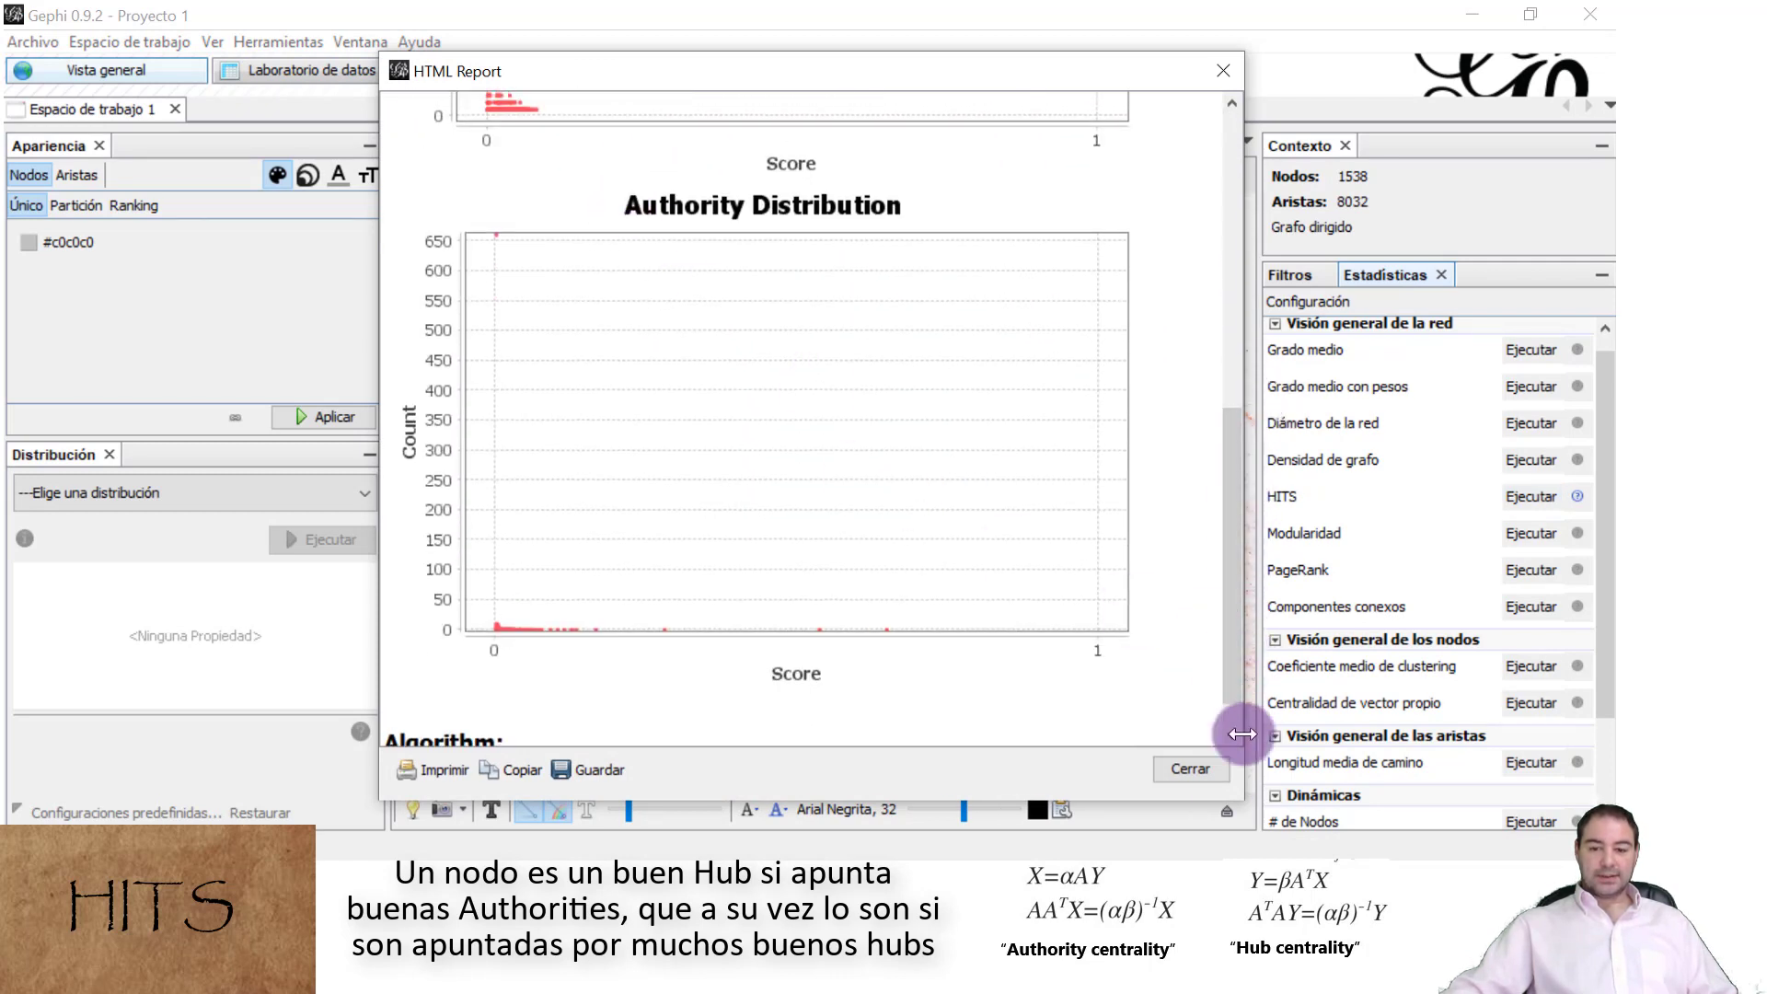
pyautogui.click(1191, 769)
# Sort the nodes in the data table by Authority in descending order, and then by Hub in descending order
pyautogui.click(313, 72)
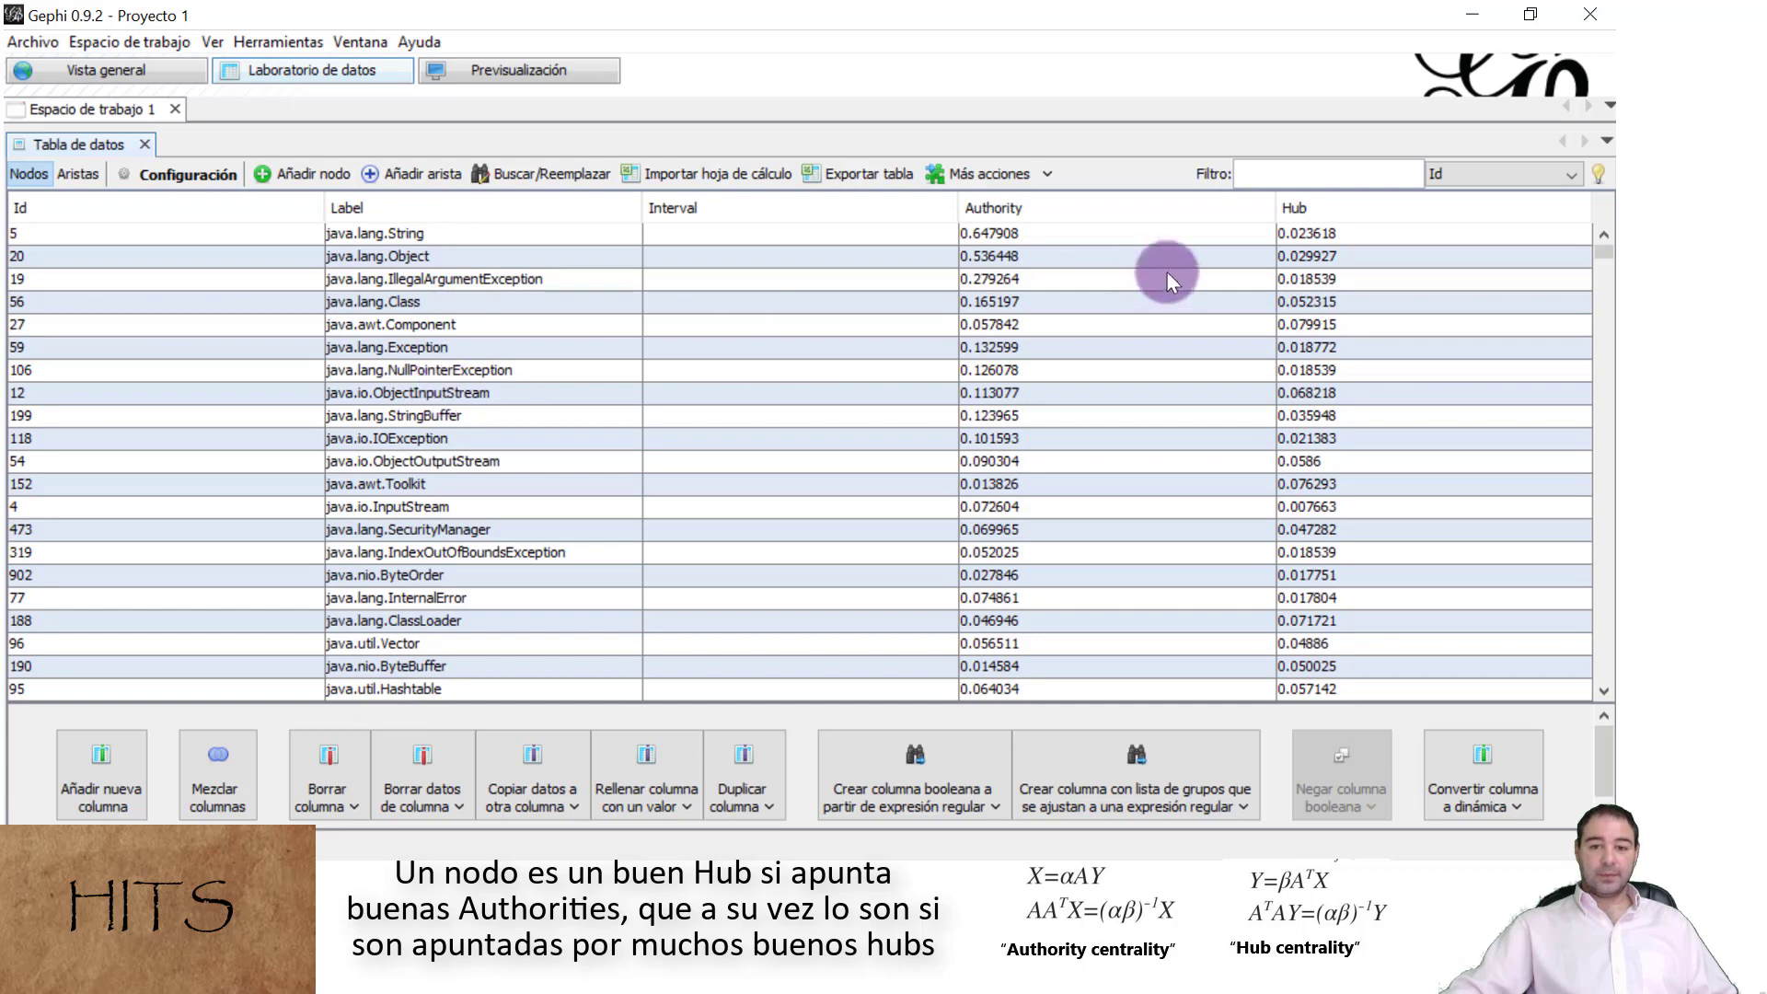
pyautogui.click(1017, 203)
pyautogui.click(1016, 203)
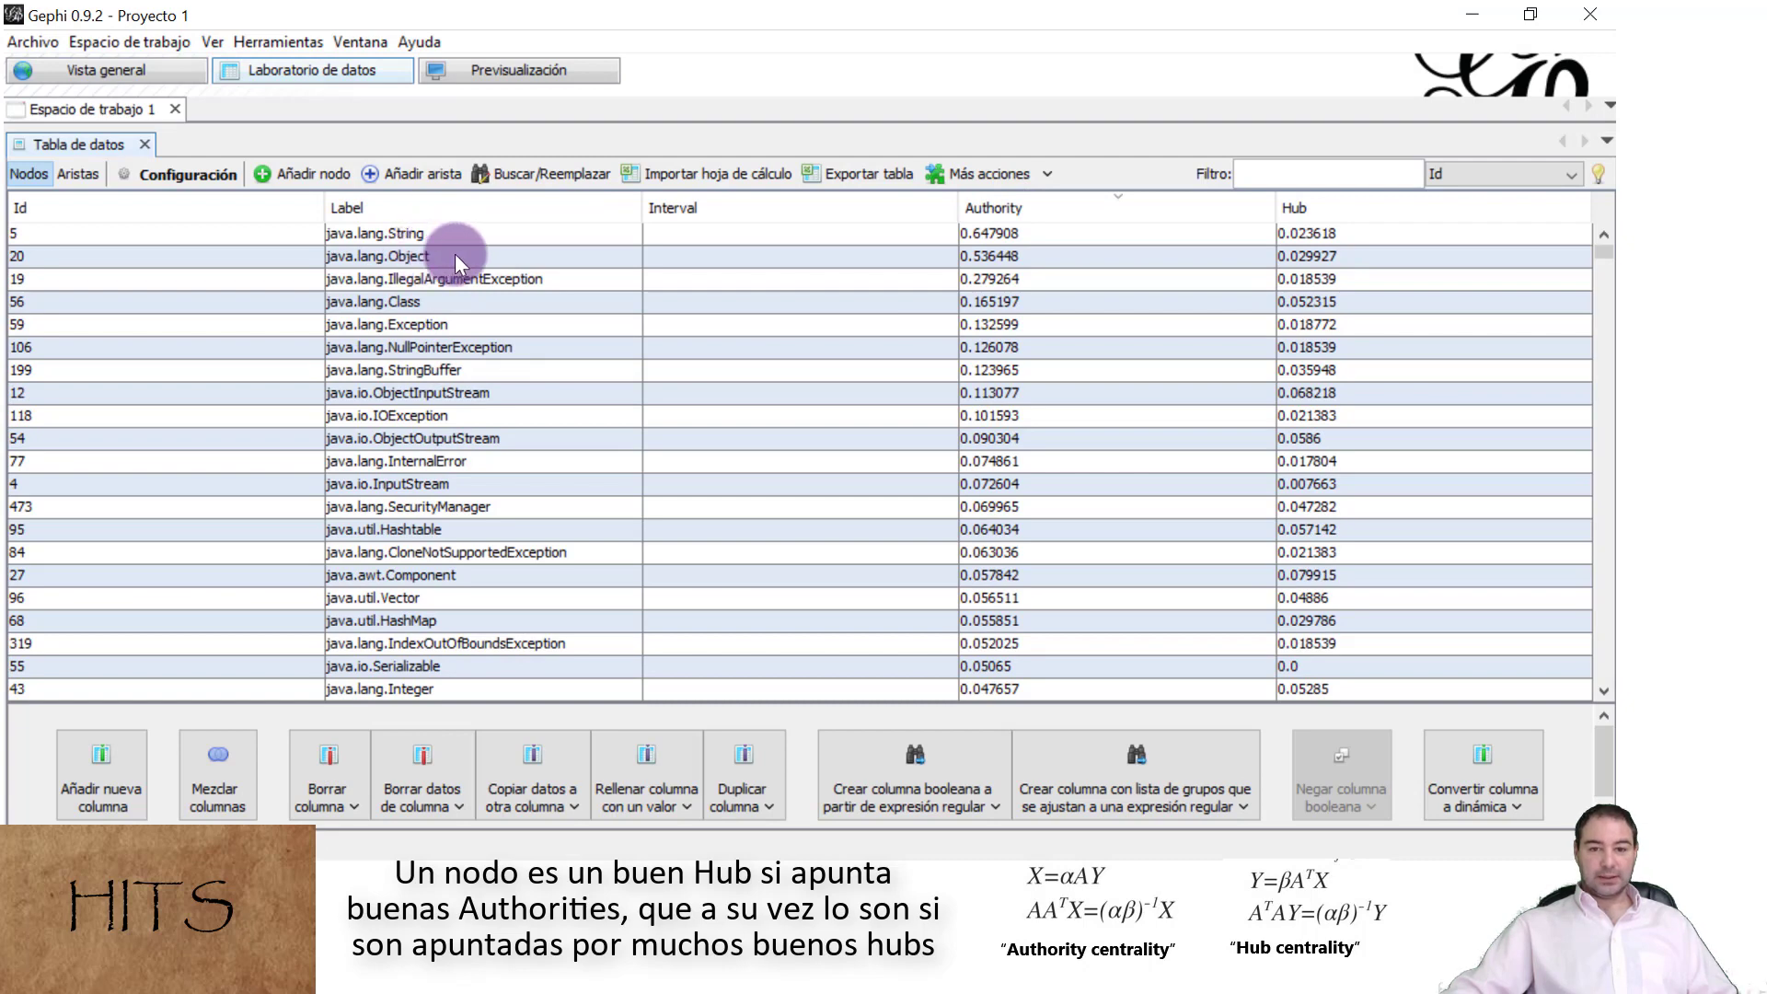
pyautogui.click(1341, 212)
pyautogui.click(1340, 212)
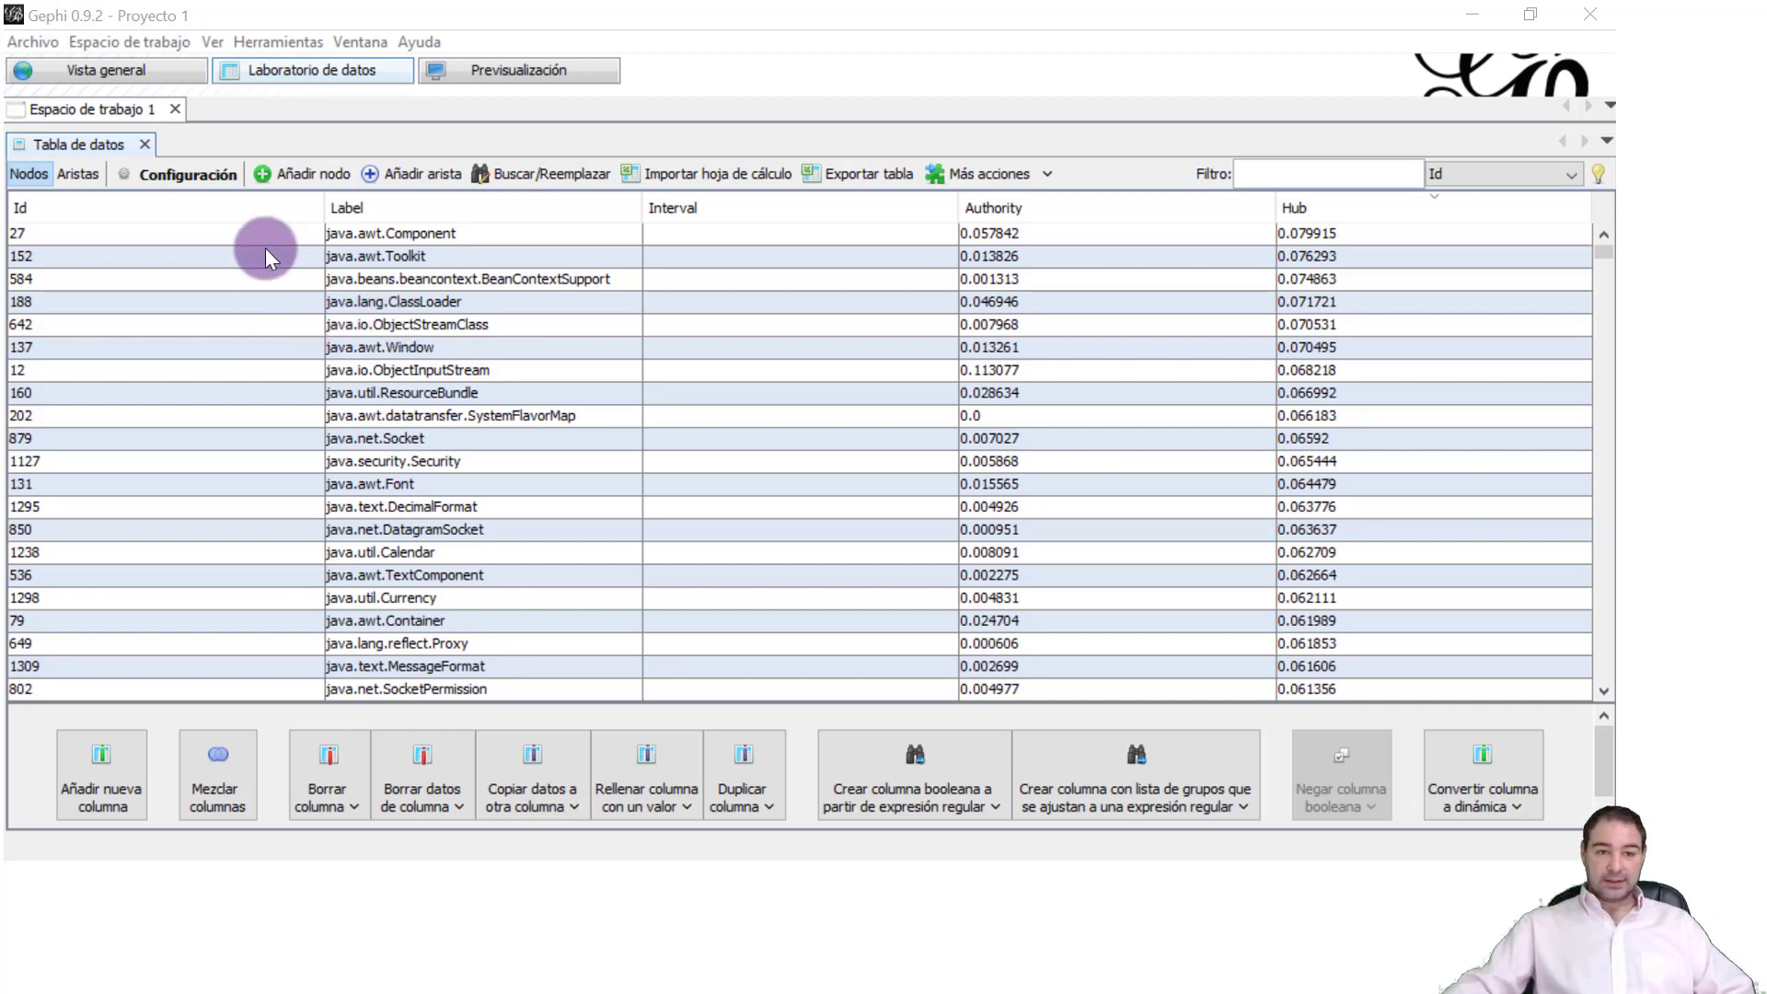
# Open the list of available plugins and read the descriptions of the Prestige, MdsMetric, Clustering Coefficient and Lineage metric plugins
pyautogui.click(290, 39)
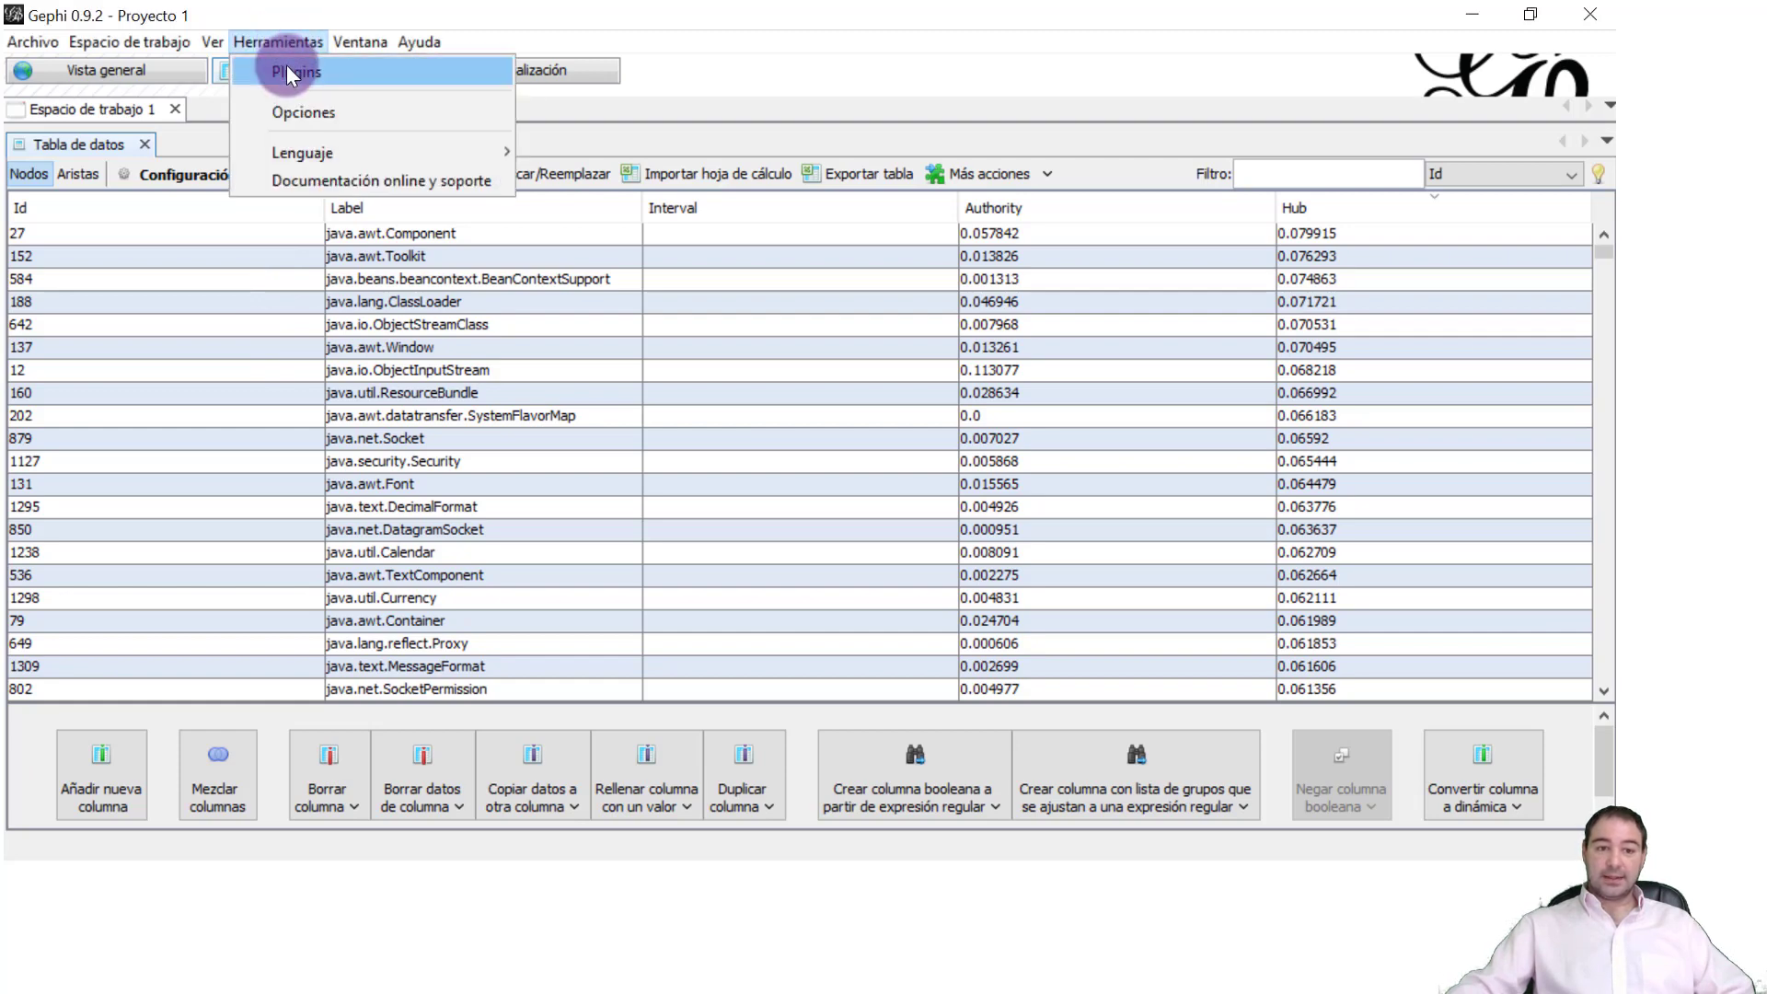
pyautogui.click(315, 72)
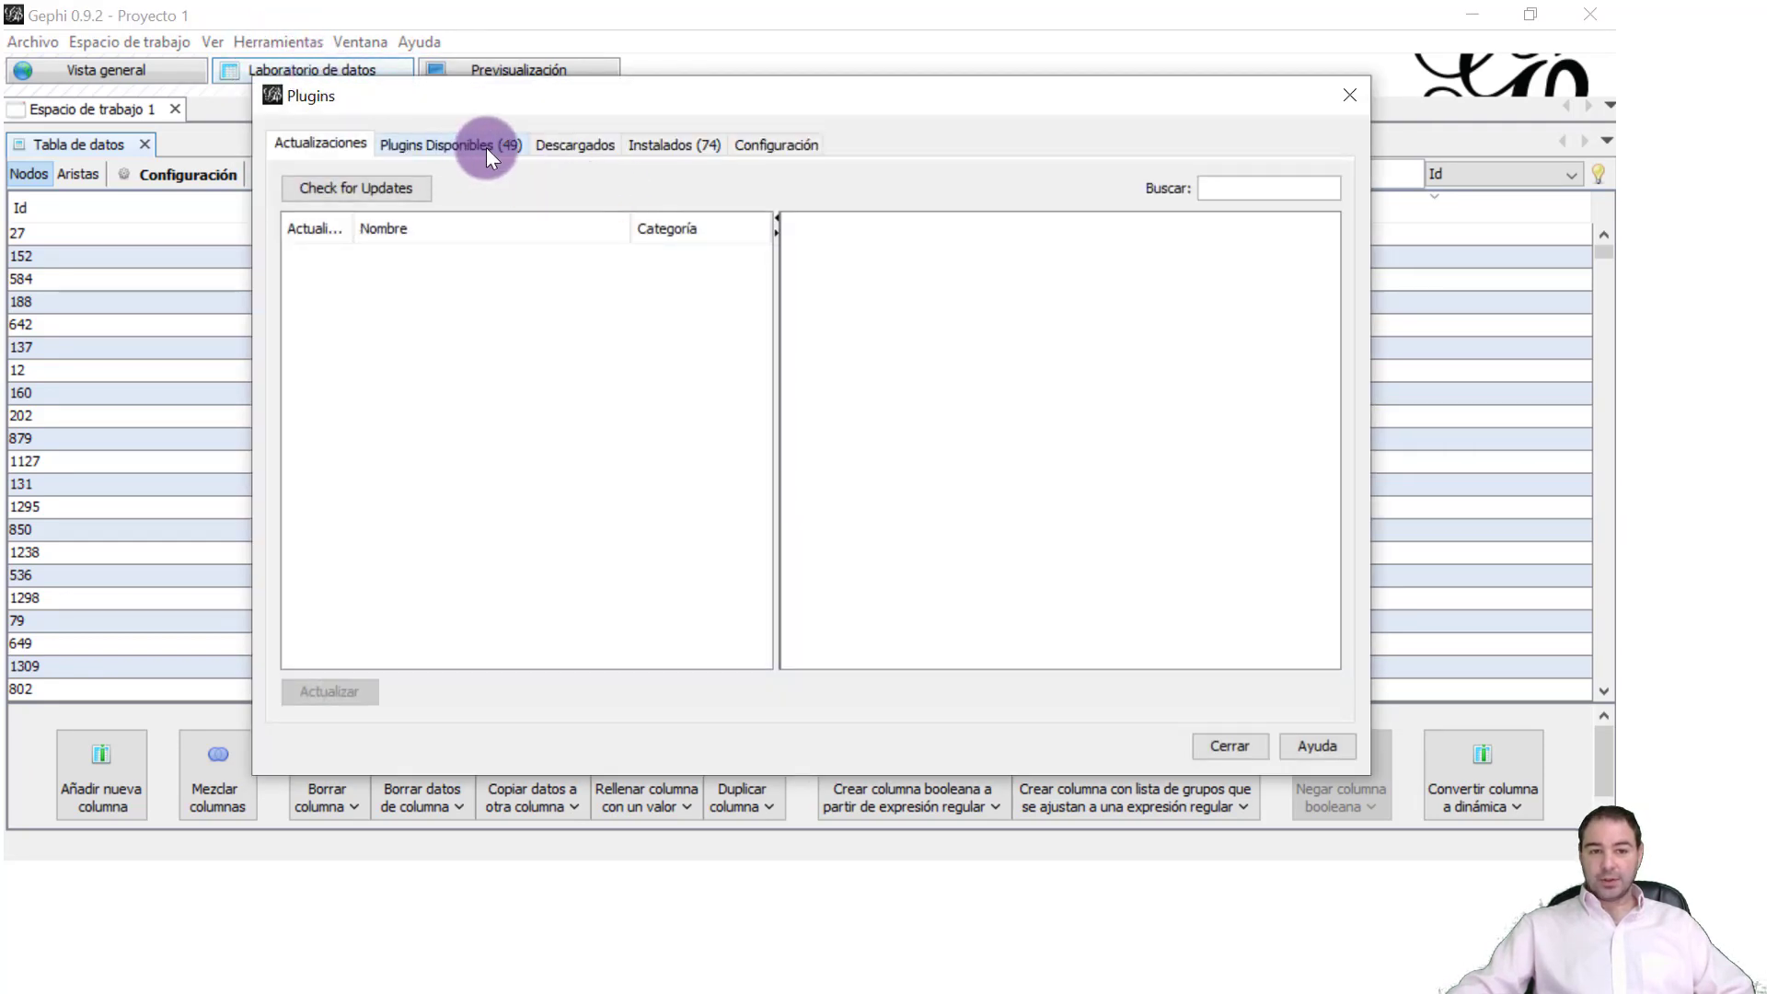
pyautogui.click(451, 144)
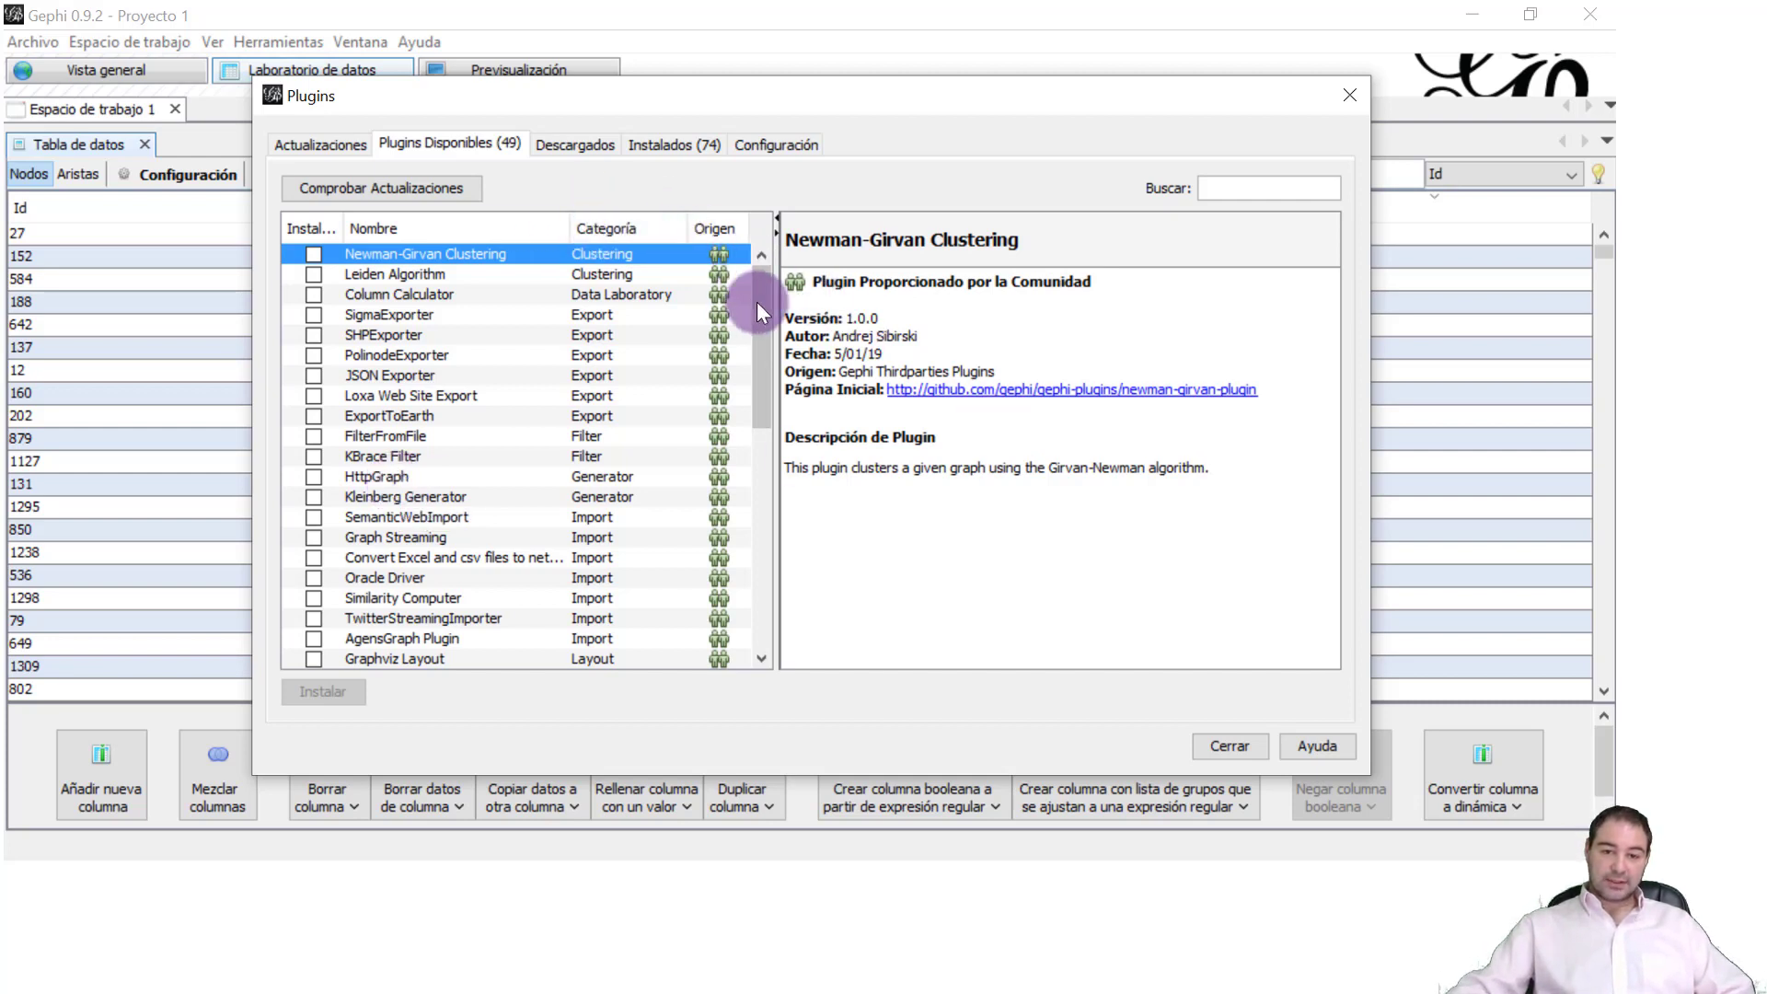
pyautogui.scroll(-1, 765, 337)
pyautogui.scroll(-9, 765, 337)
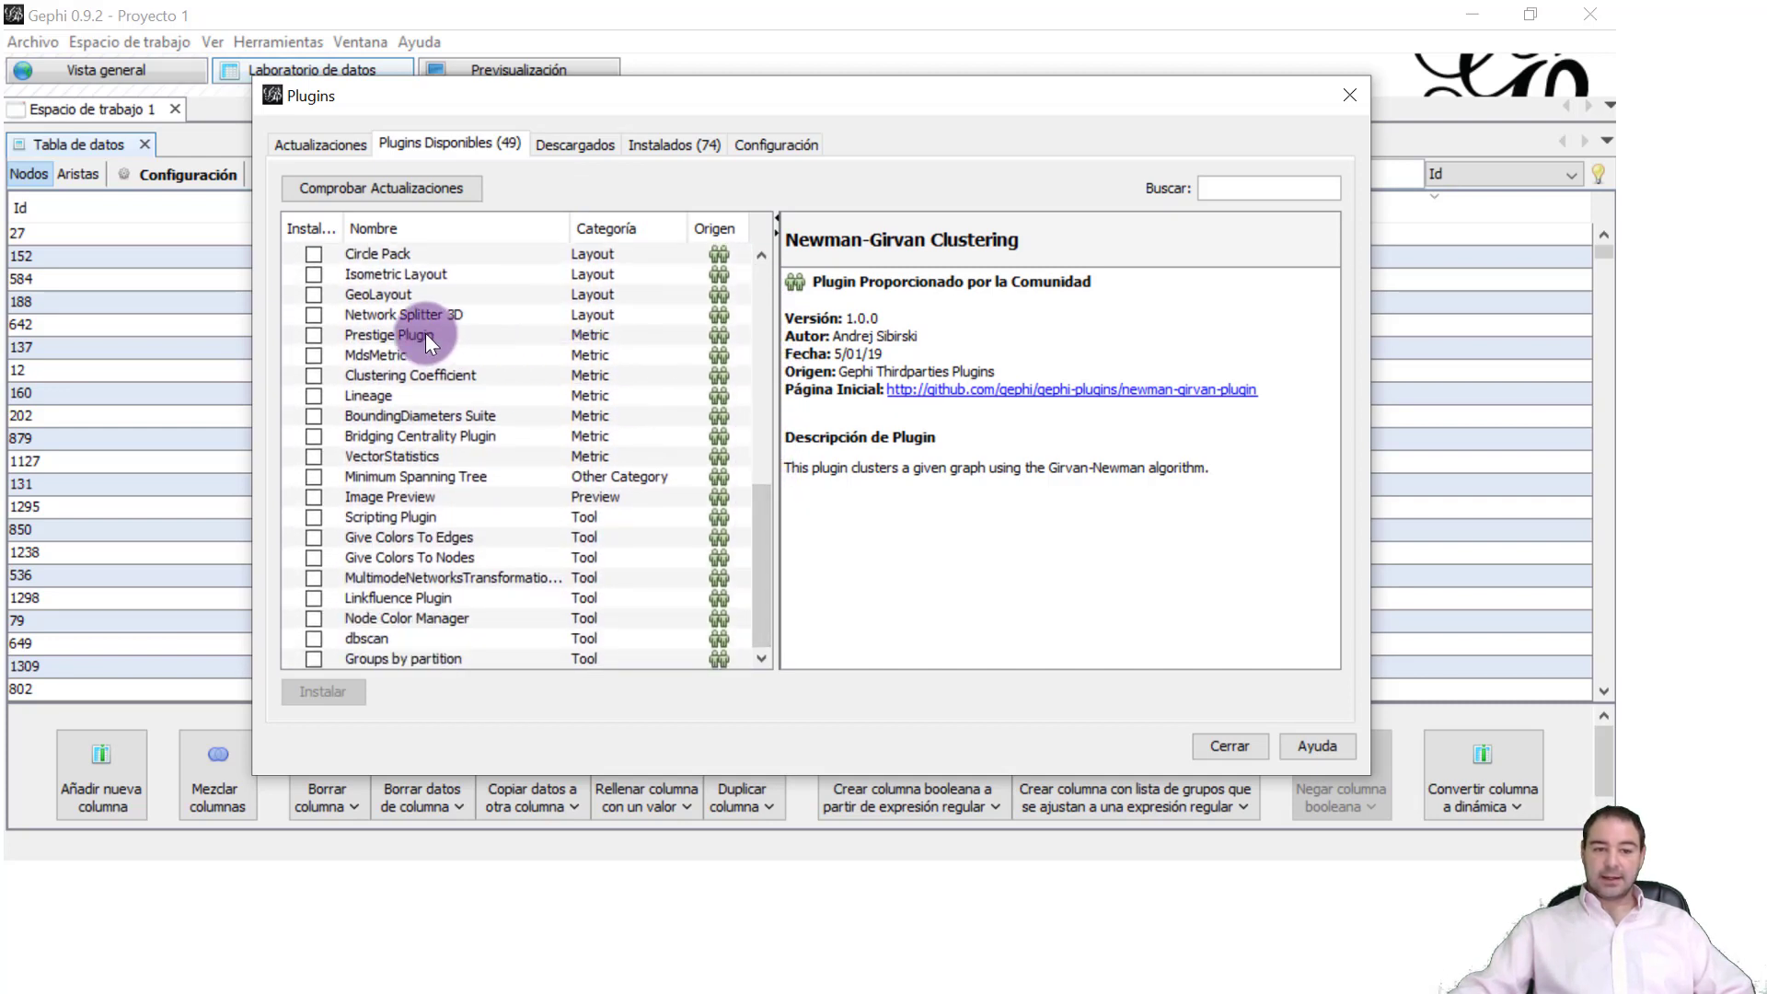
pyautogui.click(425, 334)
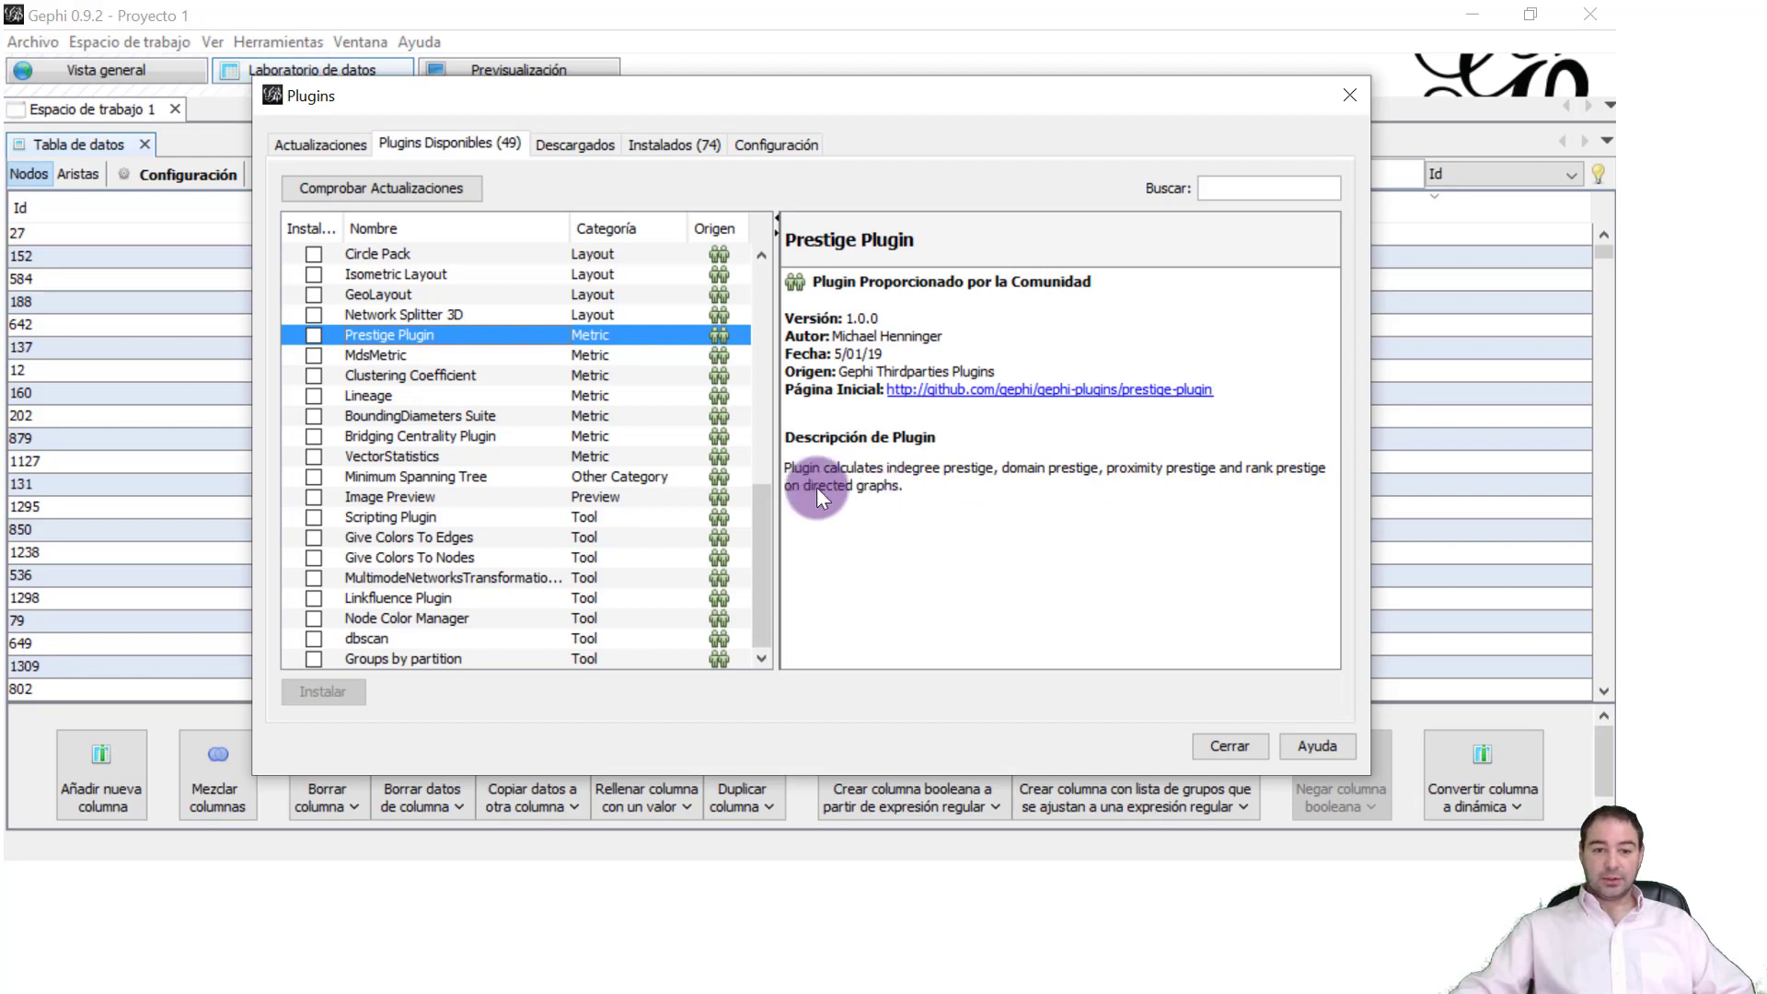
pyautogui.click(413, 355)
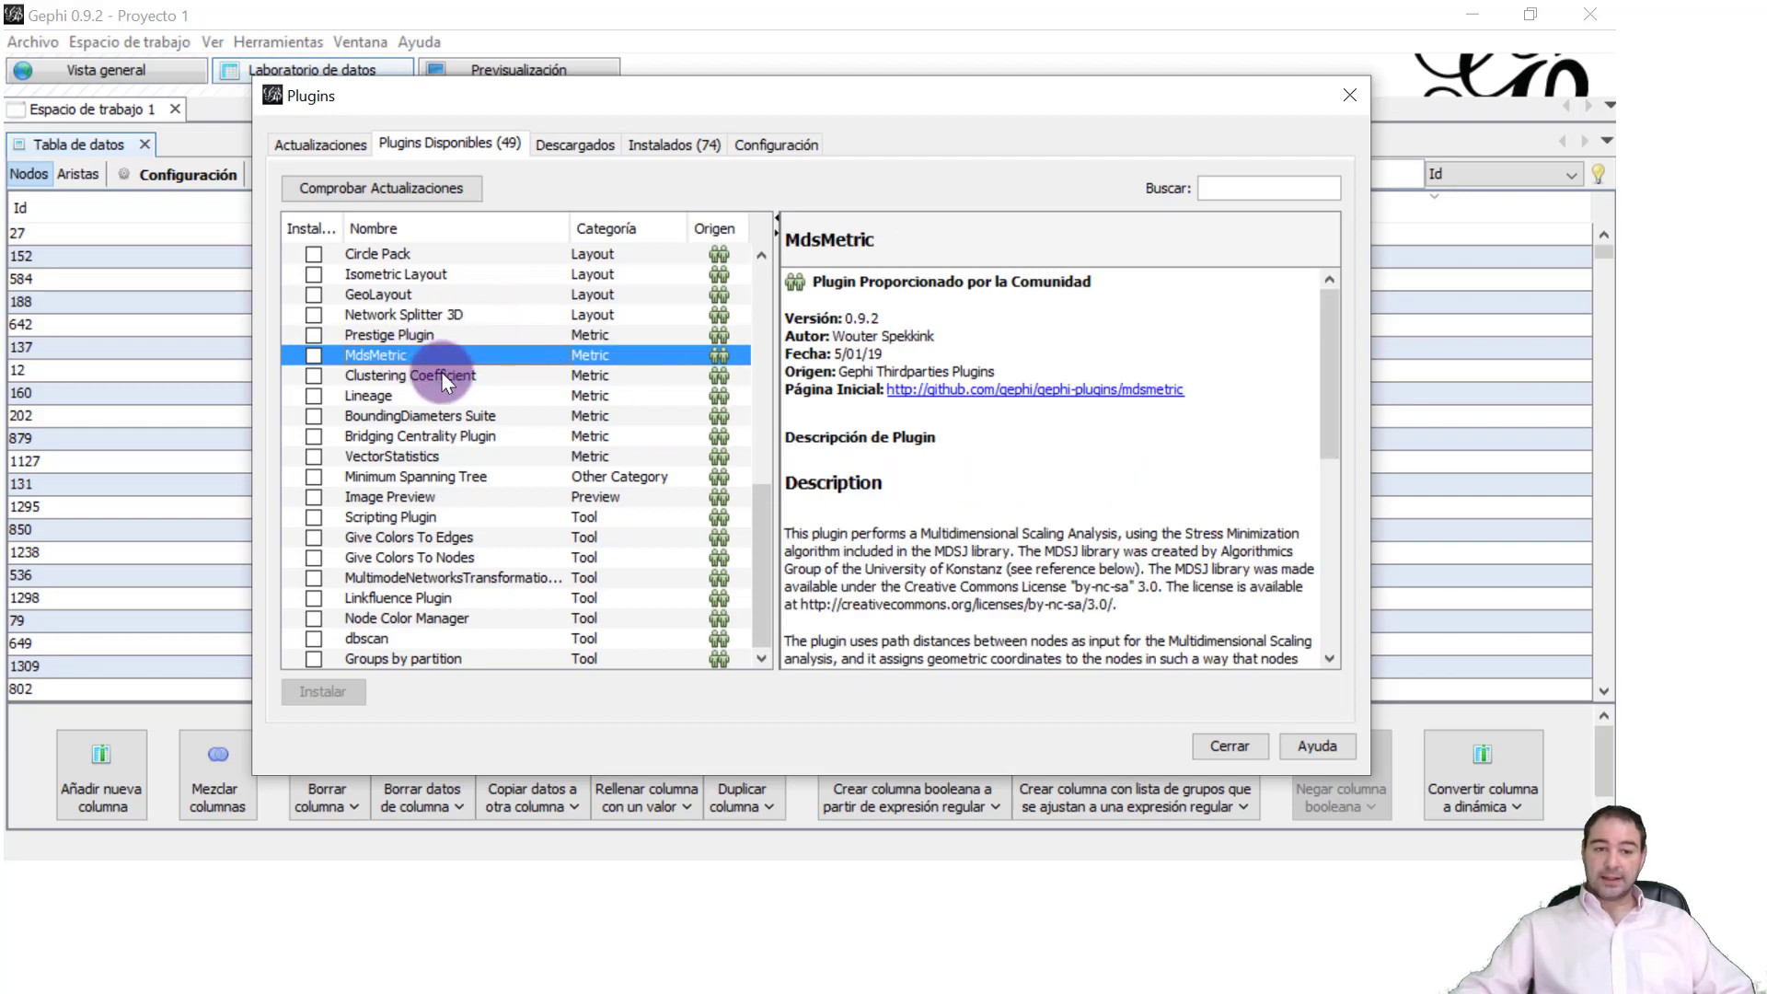
pyautogui.click(442, 378)
pyautogui.click(420, 398)
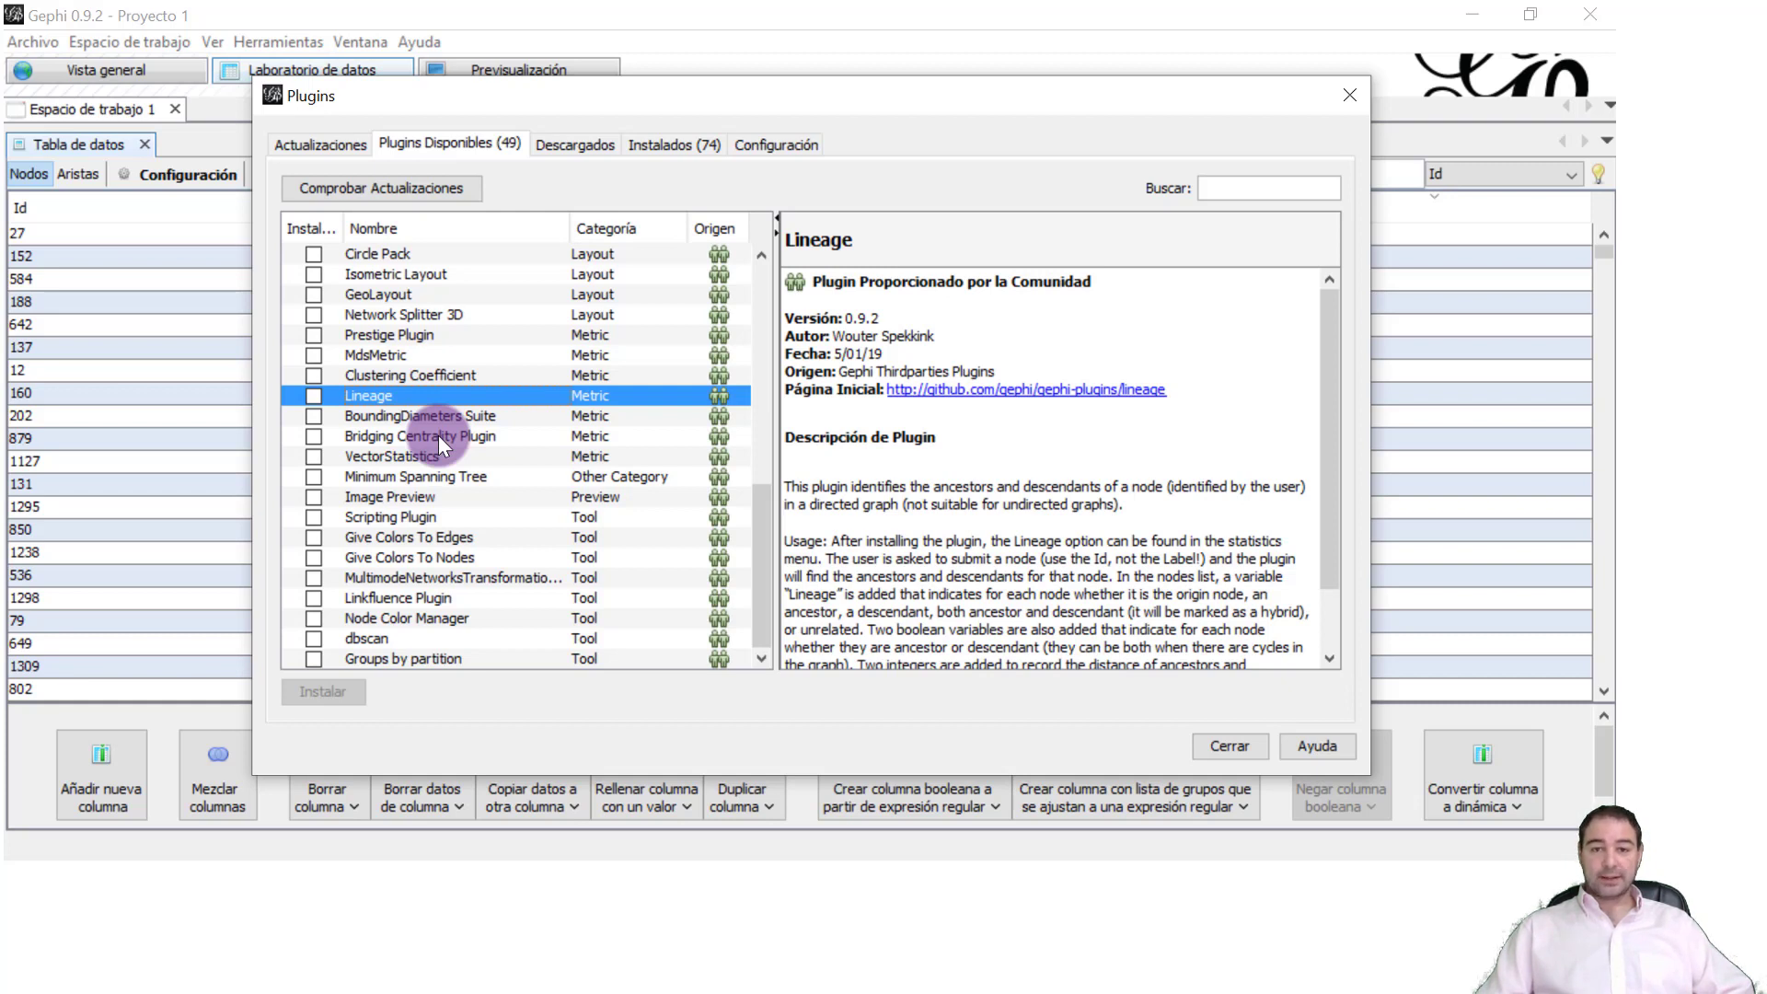
# Mark the Prestige Plugin for installation in the list of available plugins
pyautogui.click(396, 343)
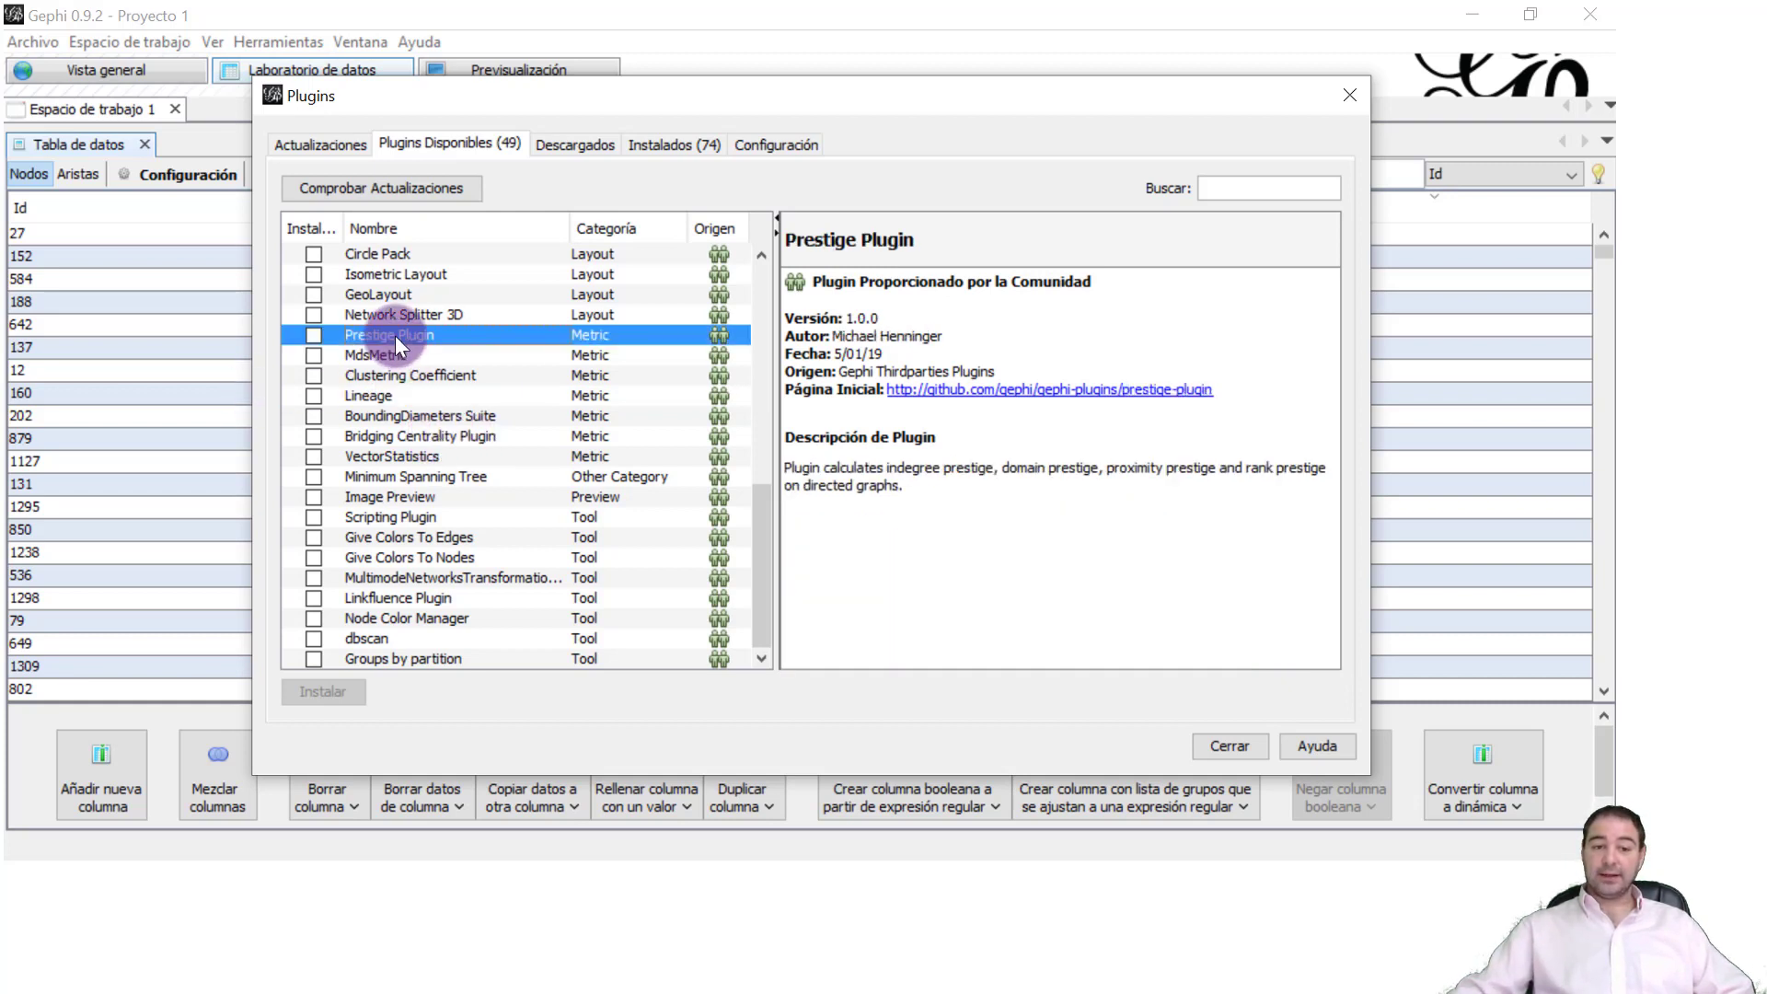
pyautogui.click(313, 335)
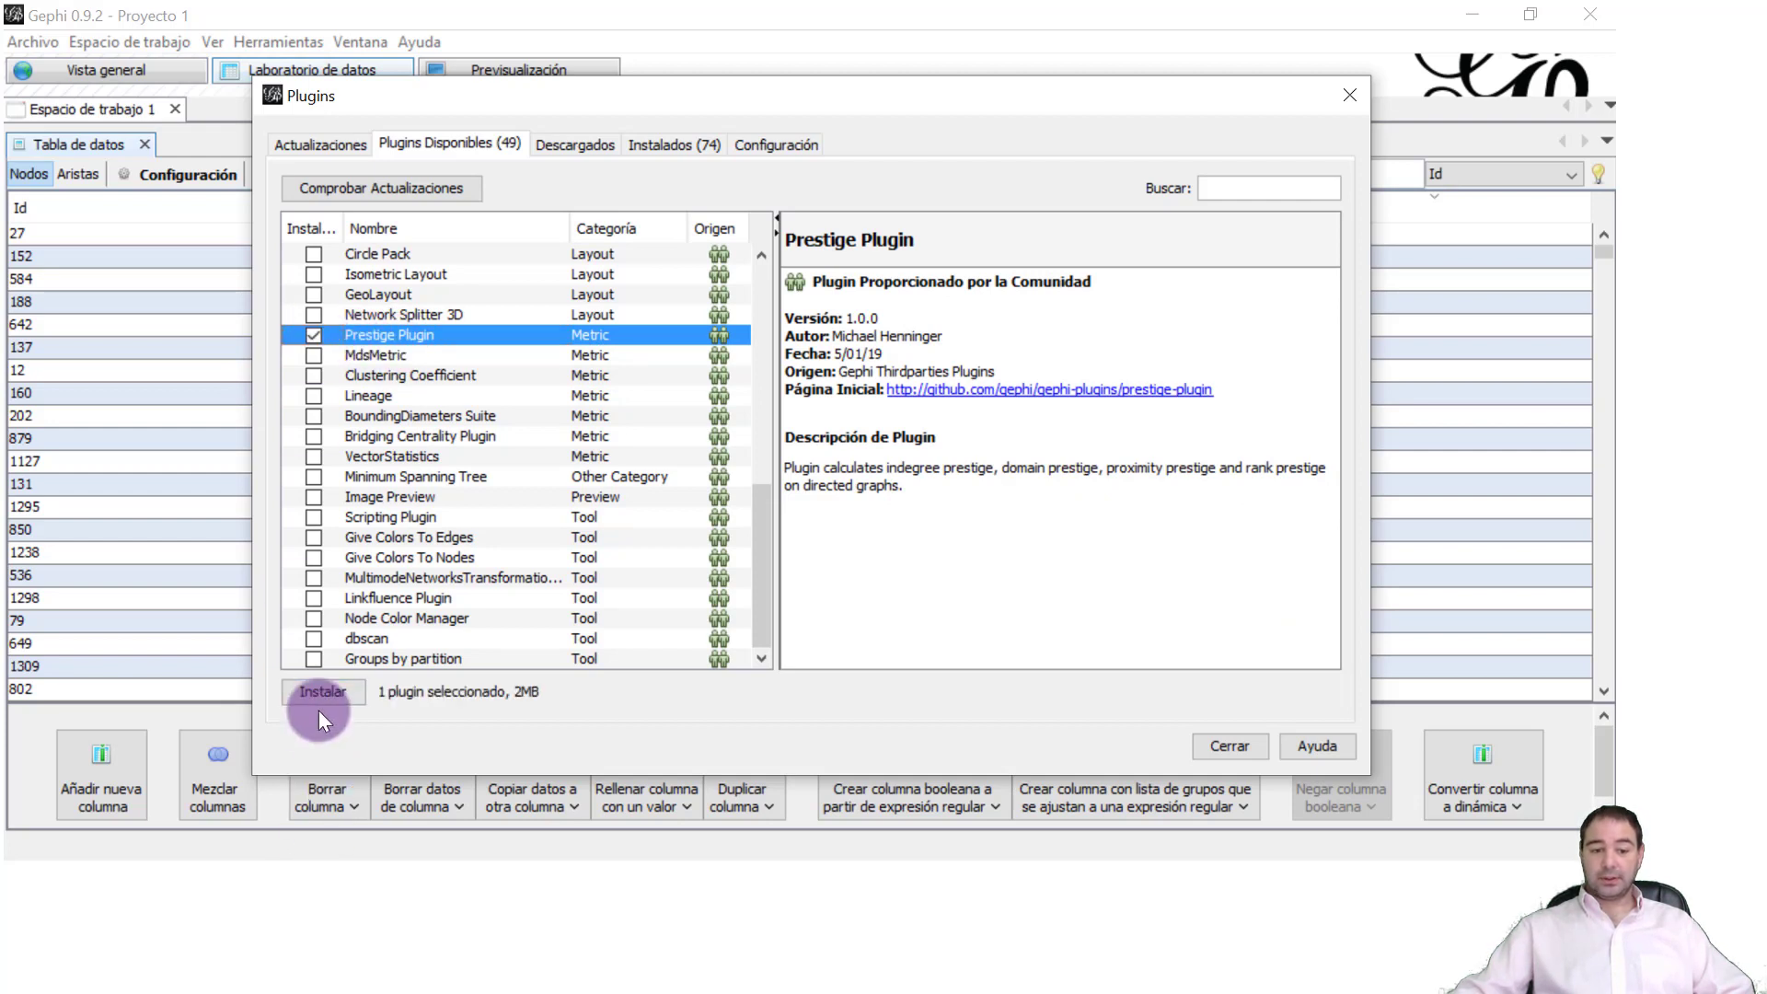